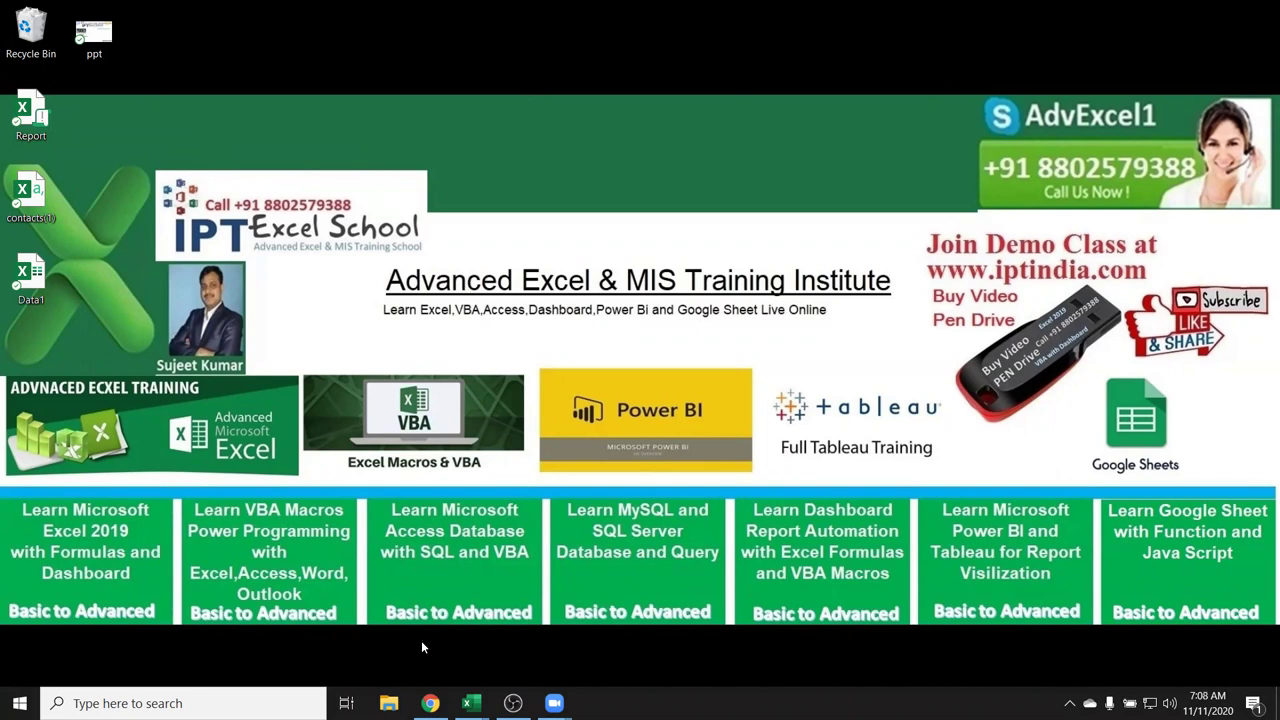
Bring the Book6 Excel workbook to the front from its taskbar preview
mouse_move(447, 701)
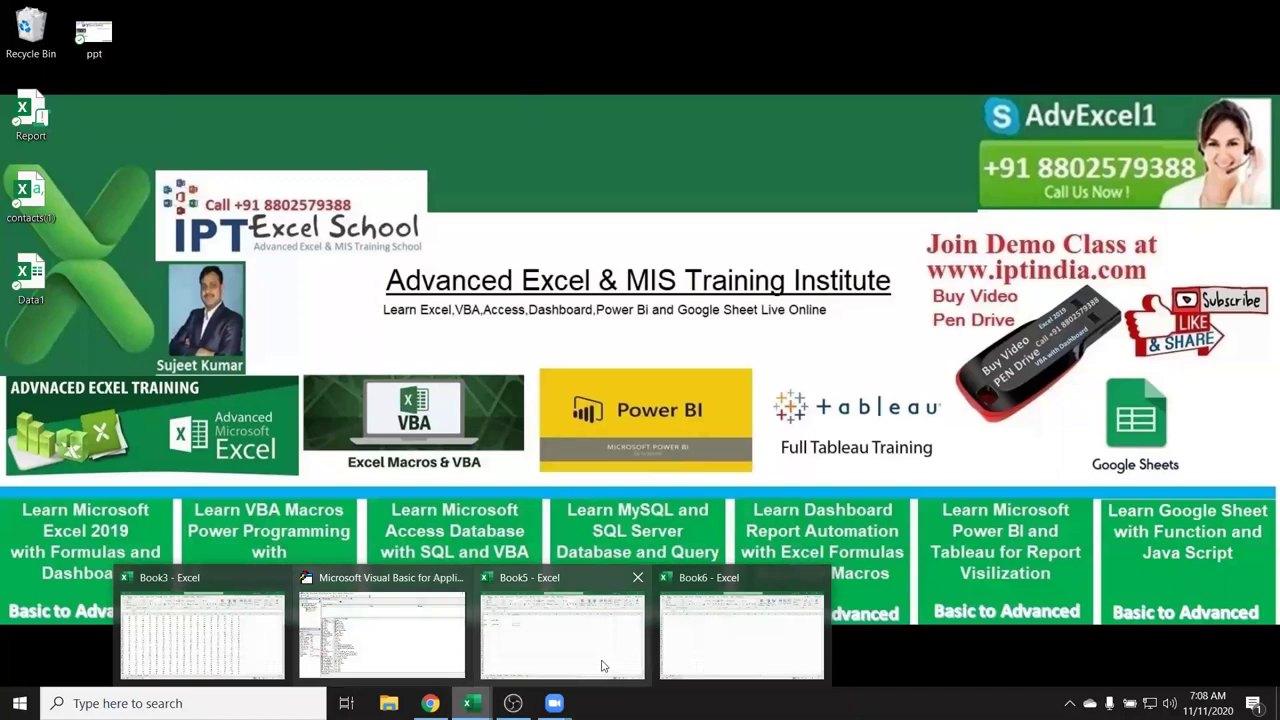
left_click(669, 645)
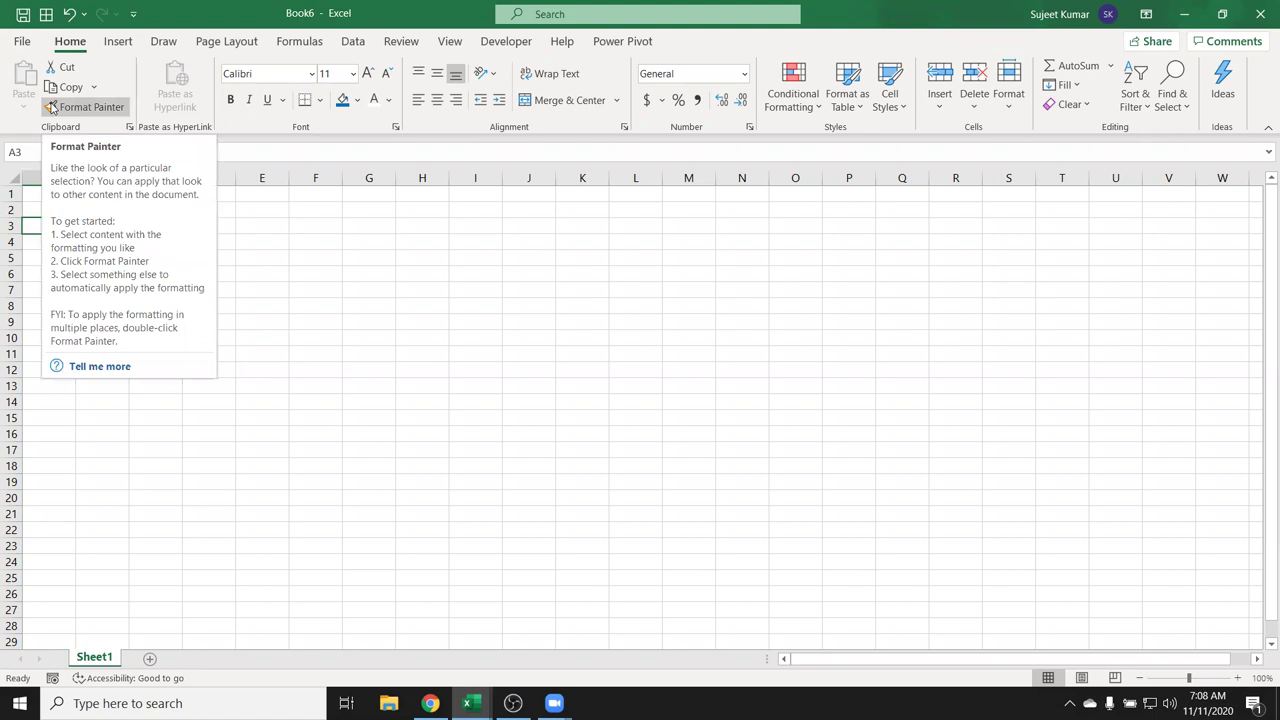
Enter the headers Name, Roll and Marks in A1:C1
left_click(316, 271)
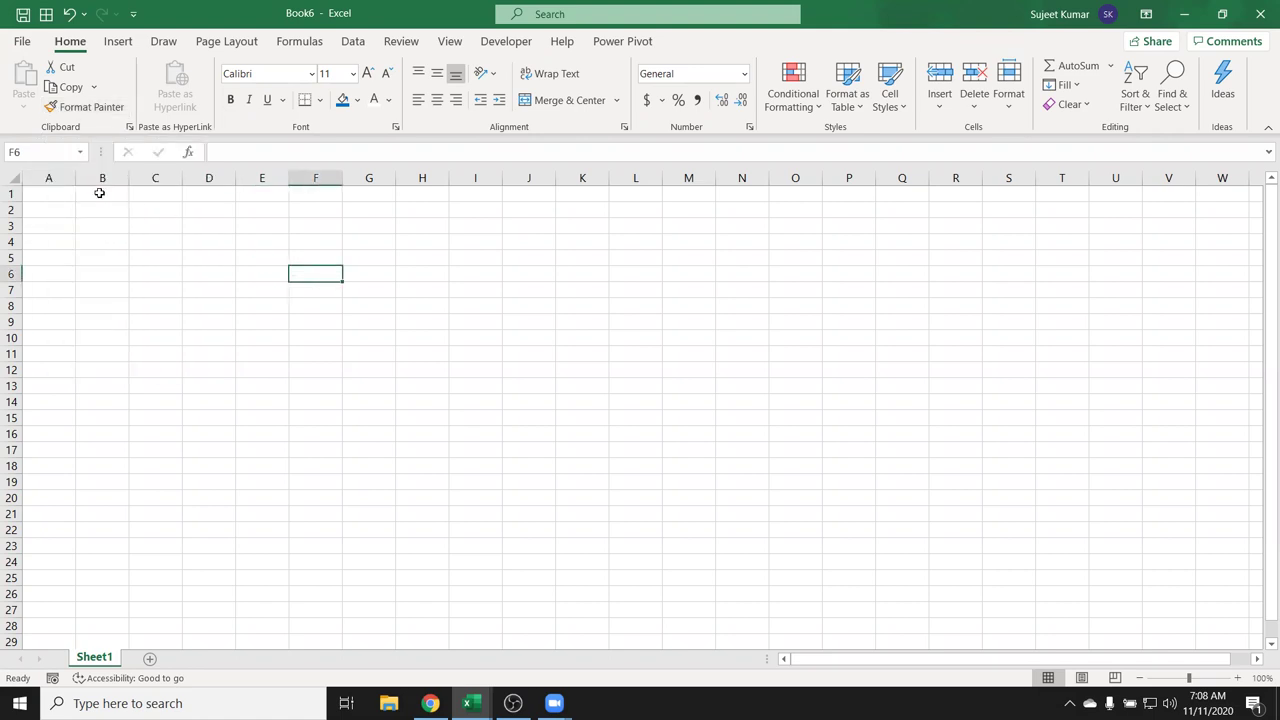
left_click(64, 194)
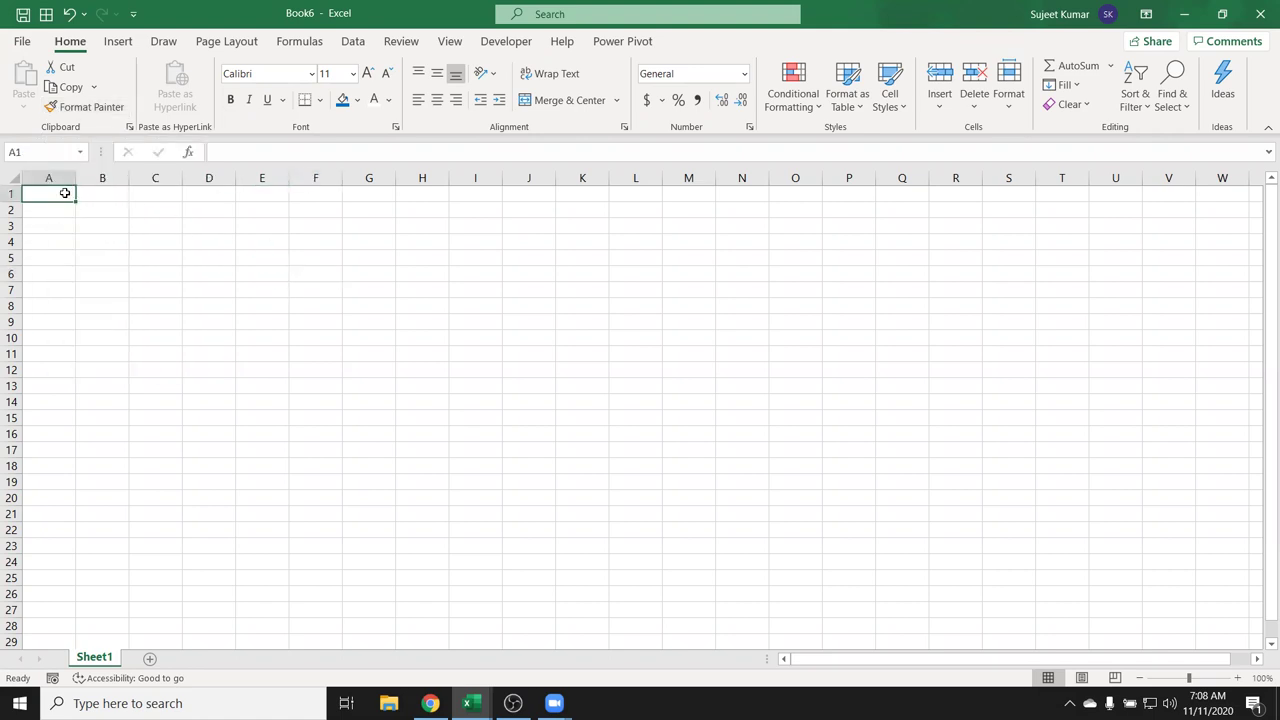
type("Name")
key("Tab")
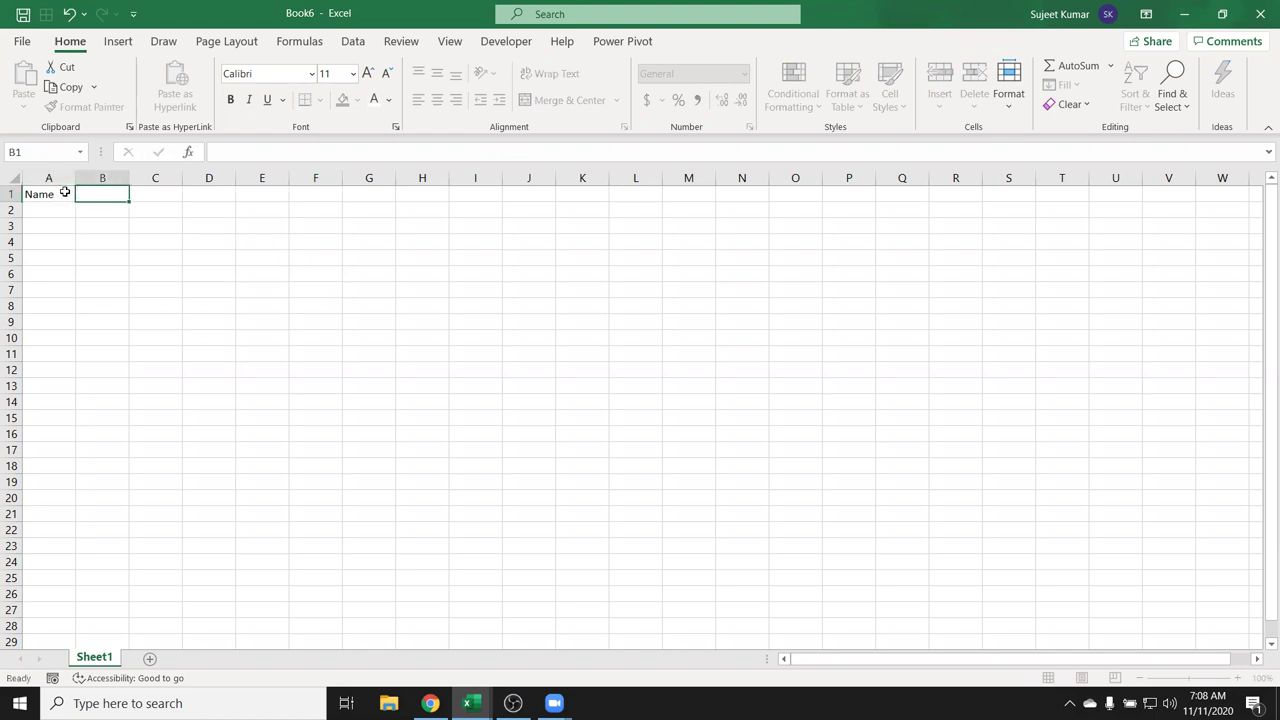
type("Roll")
key("Tab")
type("MA")
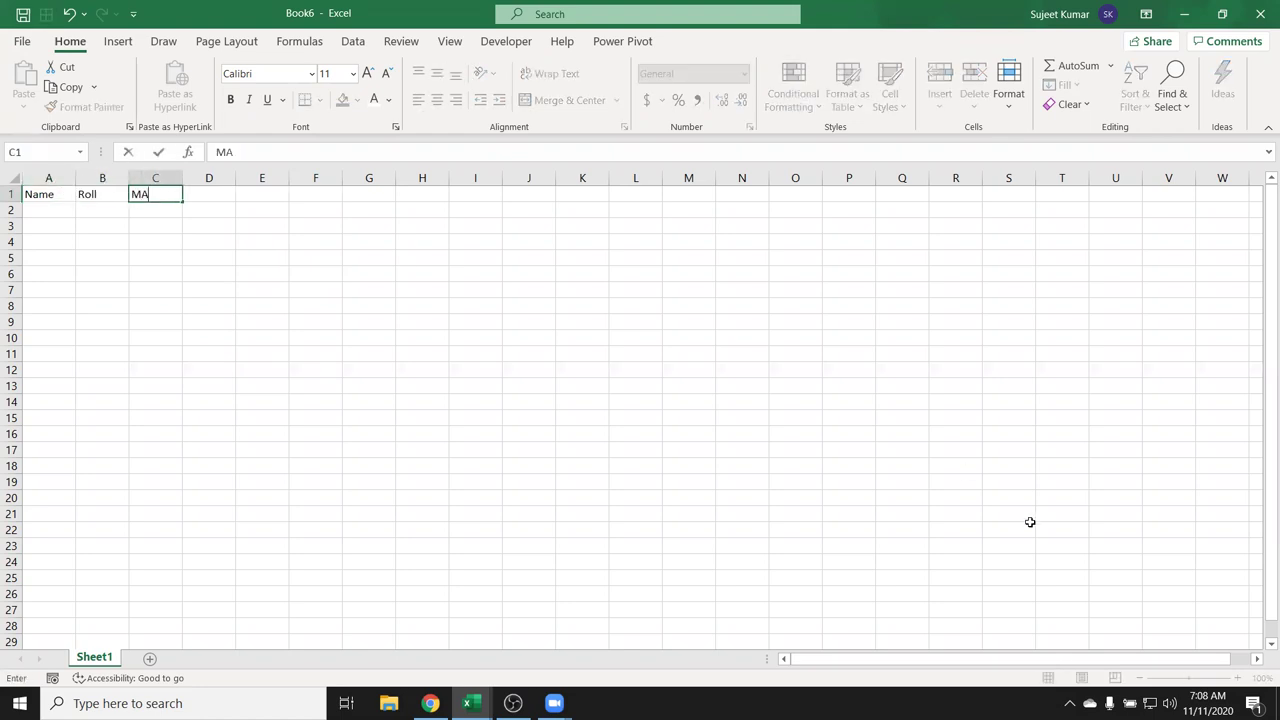
key("Return")
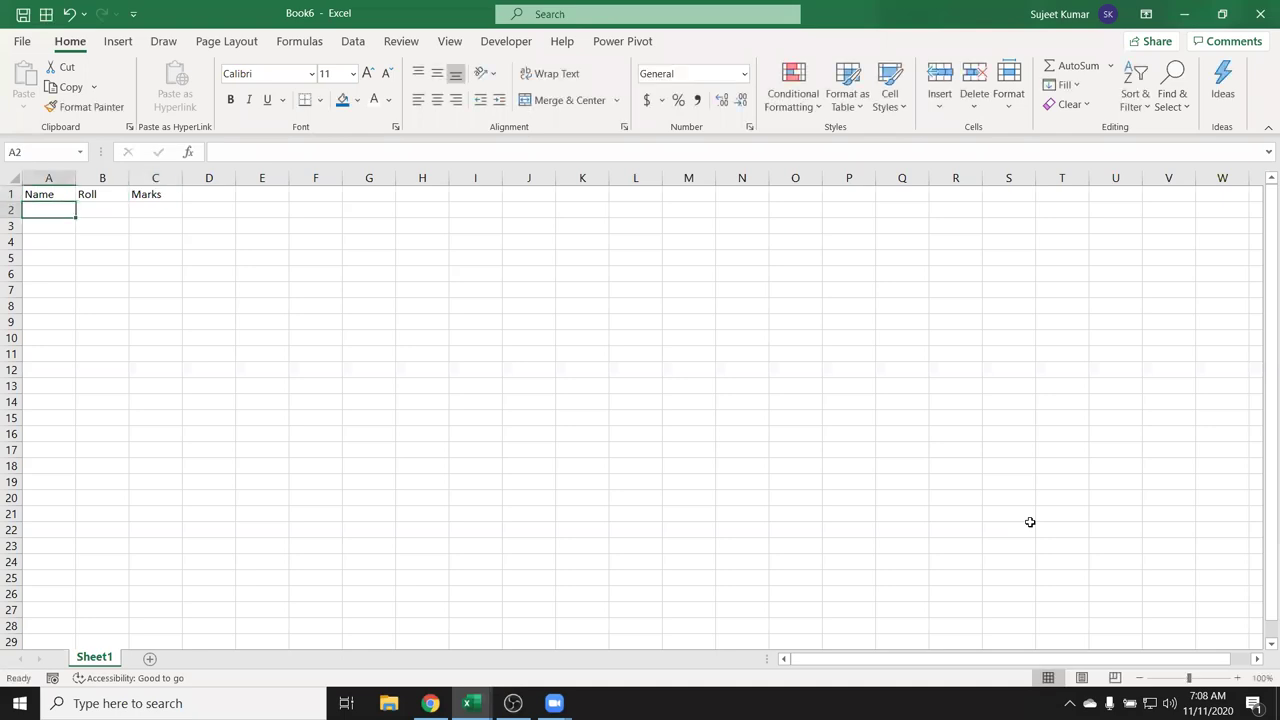
Enter Puja in A2 and fill the student names down to A7
type("Puja")
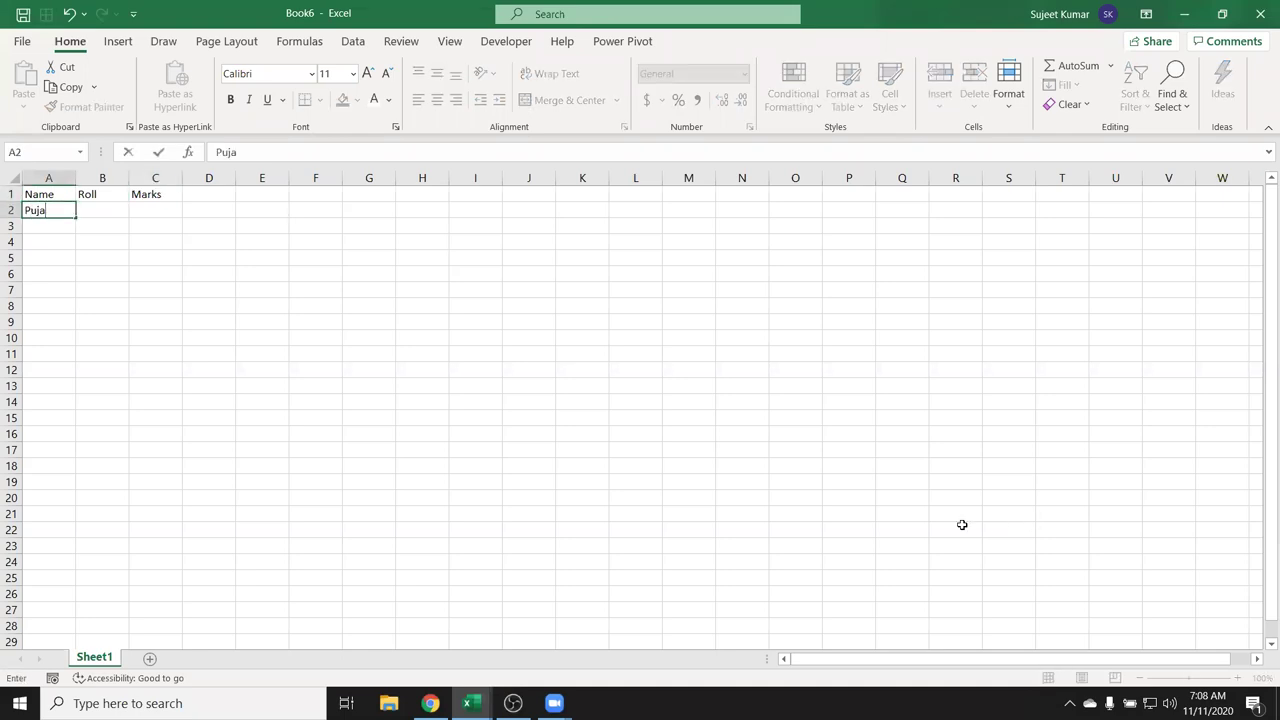
left_click(82, 278)
left_click(61, 216)
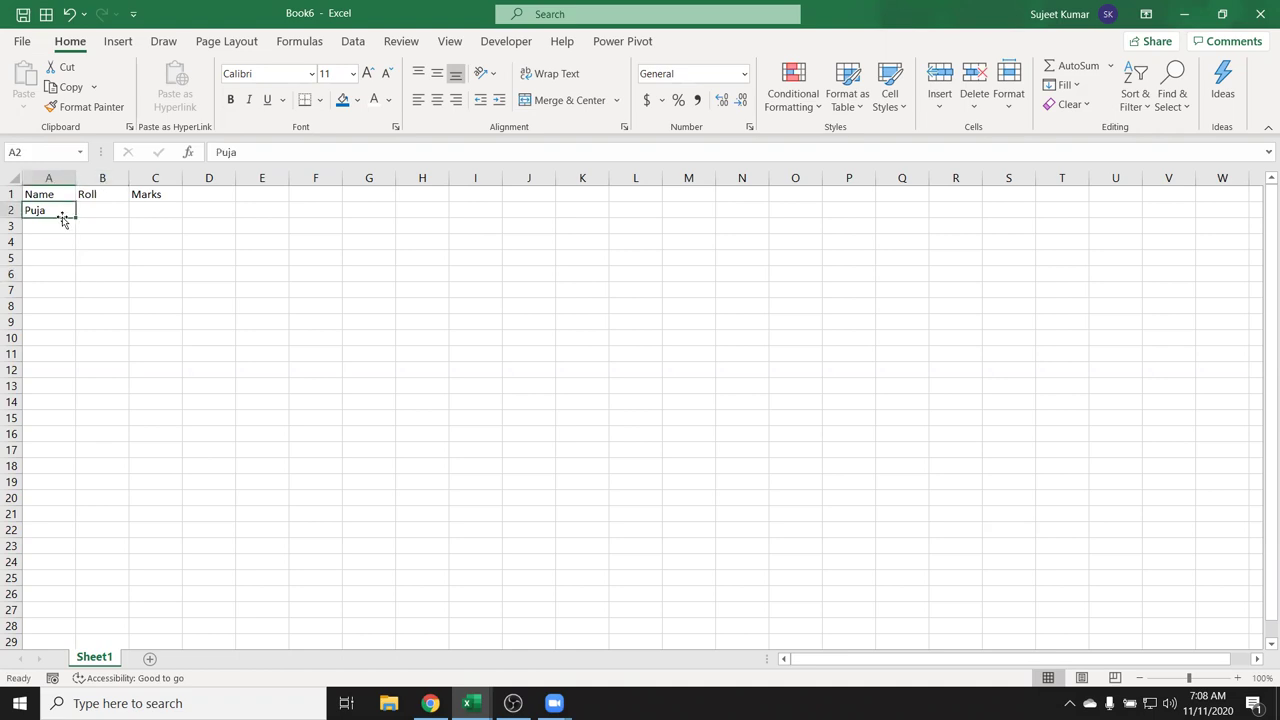
left_click_drag(75, 218, 70, 290)
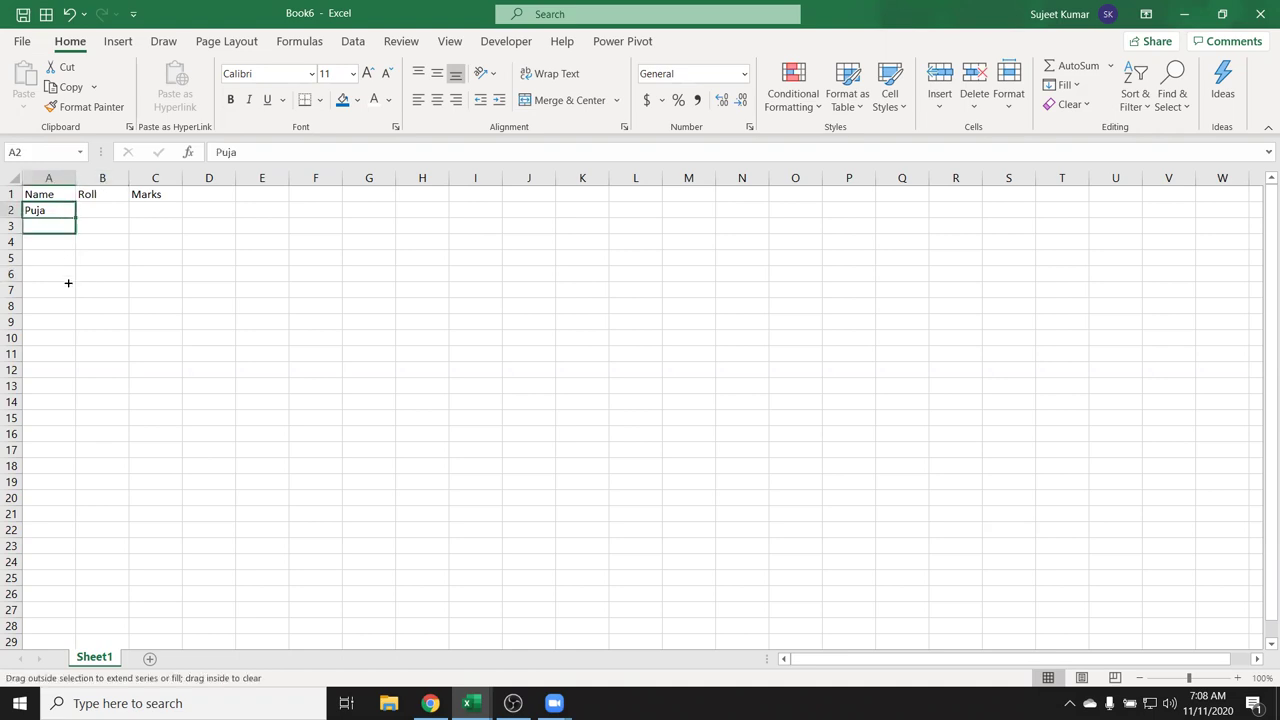
Number the Roll column 1 to 6 in B2:B7 by extending a 1, 2 series
left_click(104, 209)
type("1")
key("Return")
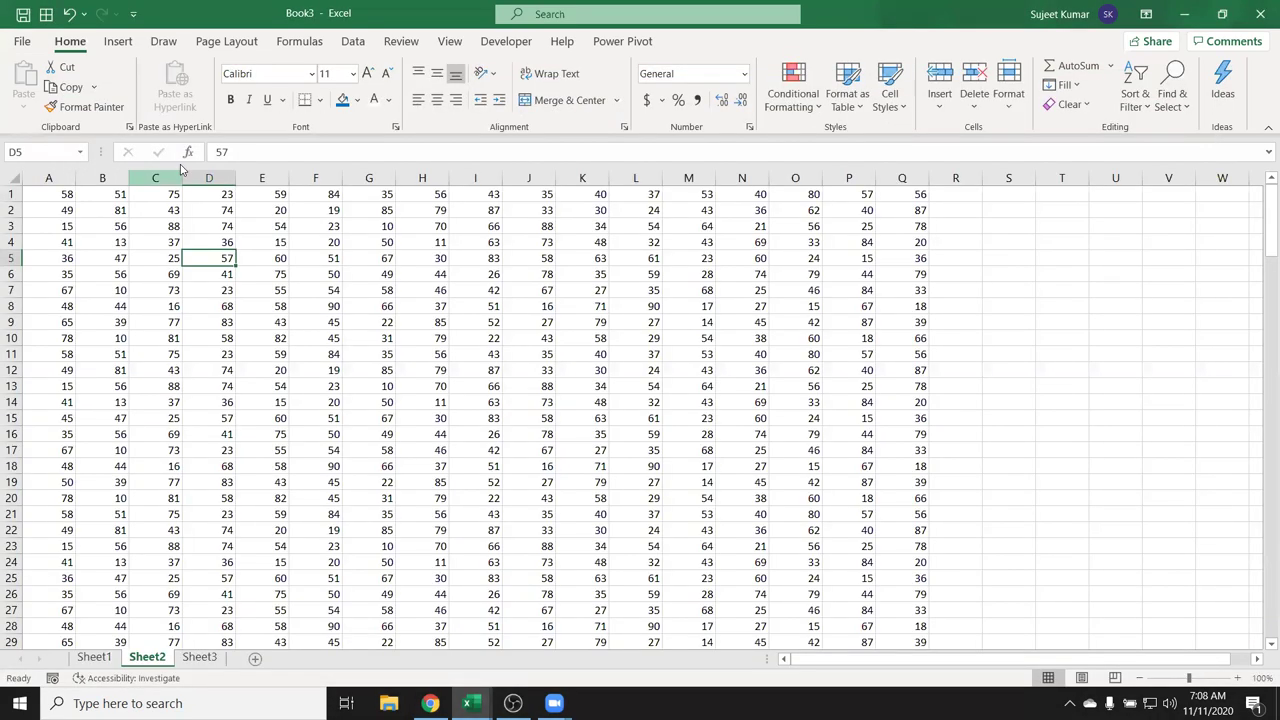
type("2")
key("Return")
left_click_drag(122, 208, 118, 225)
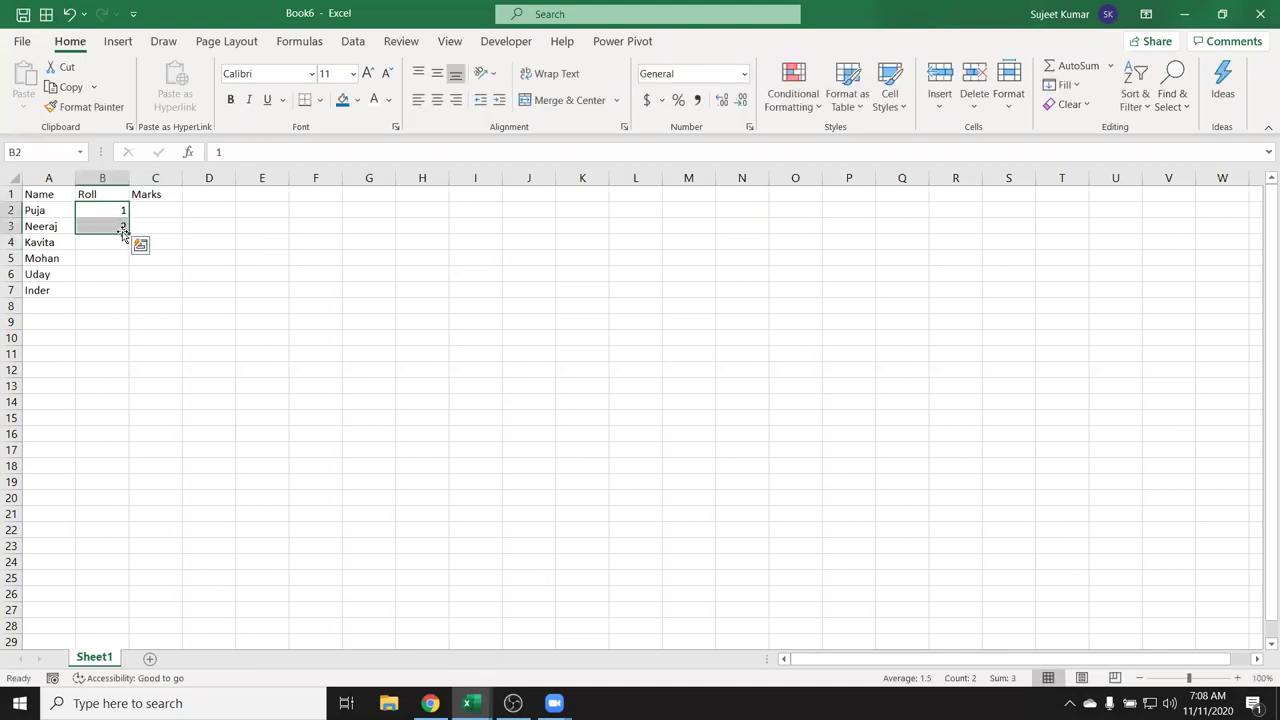
double_click(125, 230)
Type trial marks 85, 36, 45, 98 and 78 into C2:C6
left_click(148, 210)
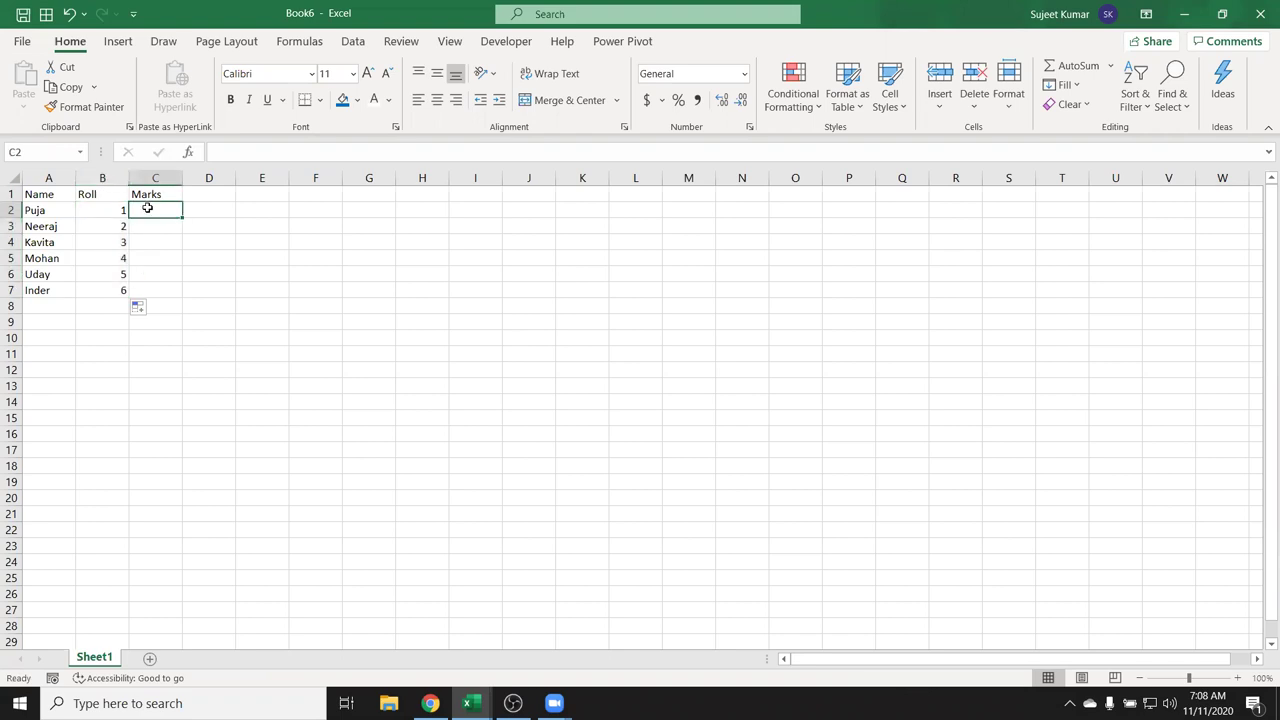
type("85")
key("Return")
type("36")
key("Return")
type("45")
key("Return")
type("98")
key("Return")
type("78")
key("Return")
Clear the typed marks from the Marks column
key("Up")
key("Down")
key("Up")
left_click(147, 207, "shift")
key("Delete")
key("Up")
key("Up")
key("Up")
key("Up")
Enter =RANDBETWEEN(10,90) in C2 and fill it down to C7
type("=ra")
key("Down")
key("Down")
key("Down")
key("Tab")
type("2")
type("0,90")
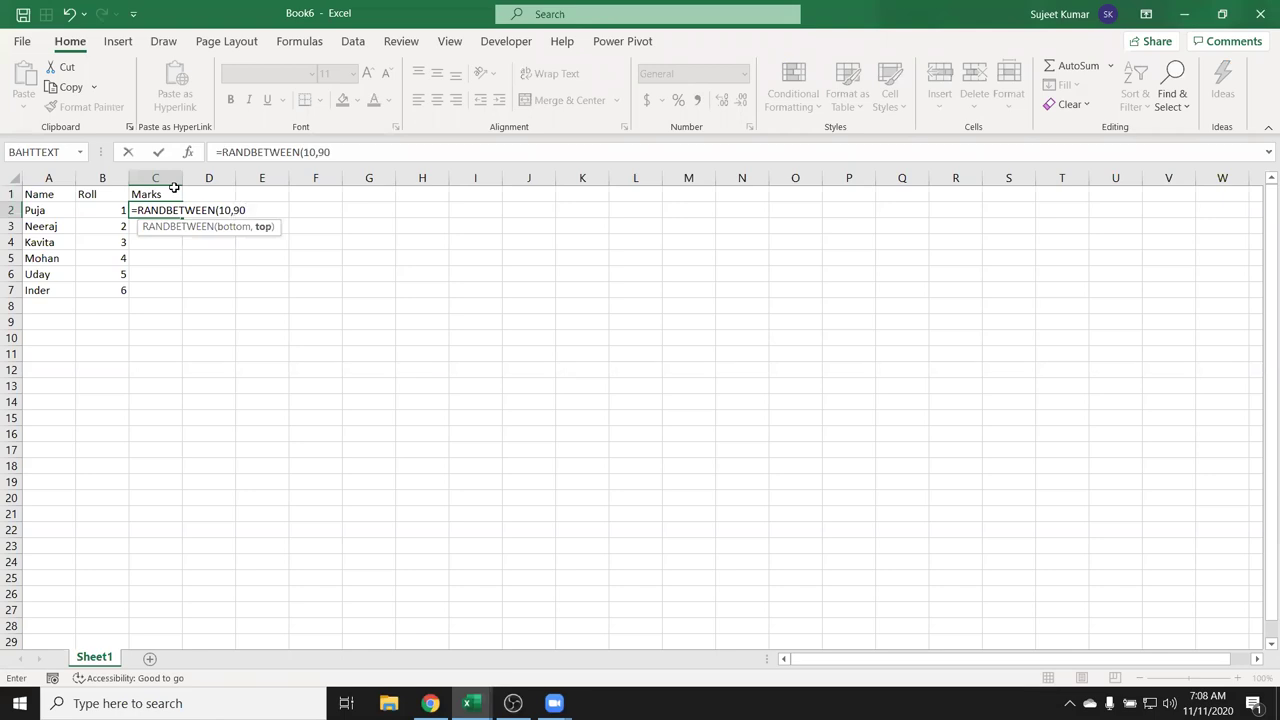
key("Return")
key("Up")
left_click_drag(151, 214, 155, 292)
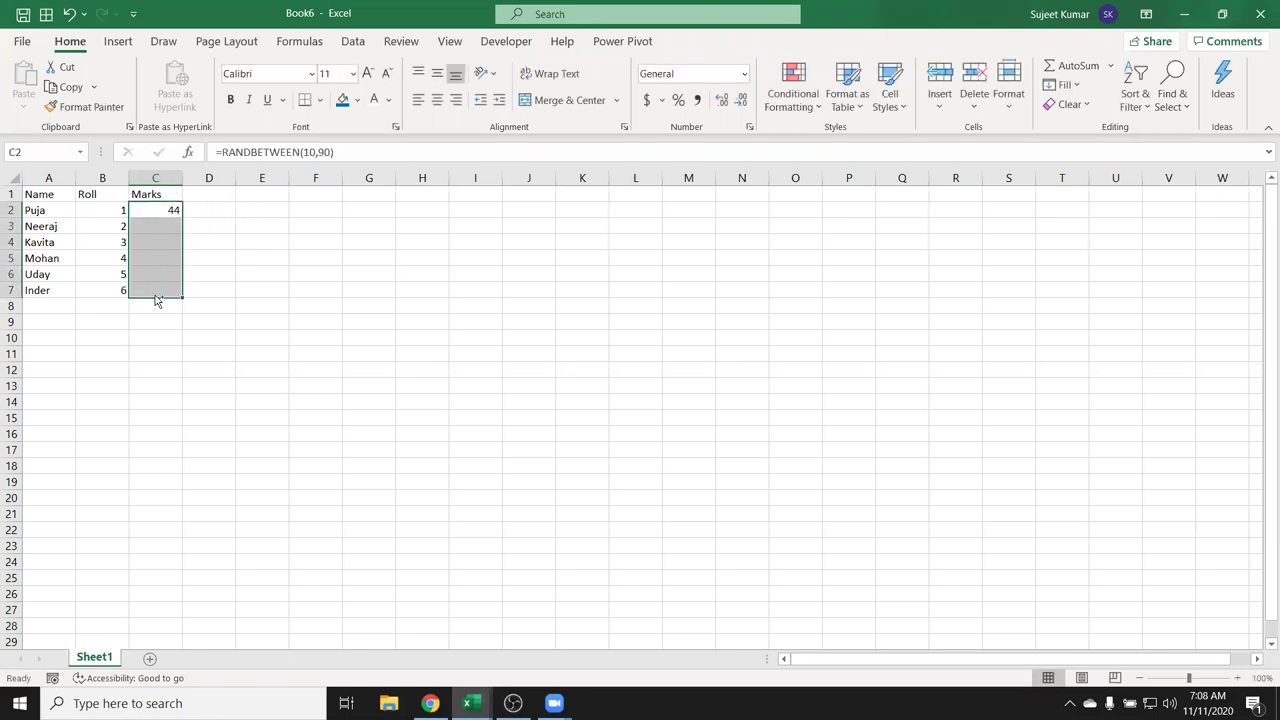
key("ctrl+d")
left_click_drag(32, 193, 151, 284)
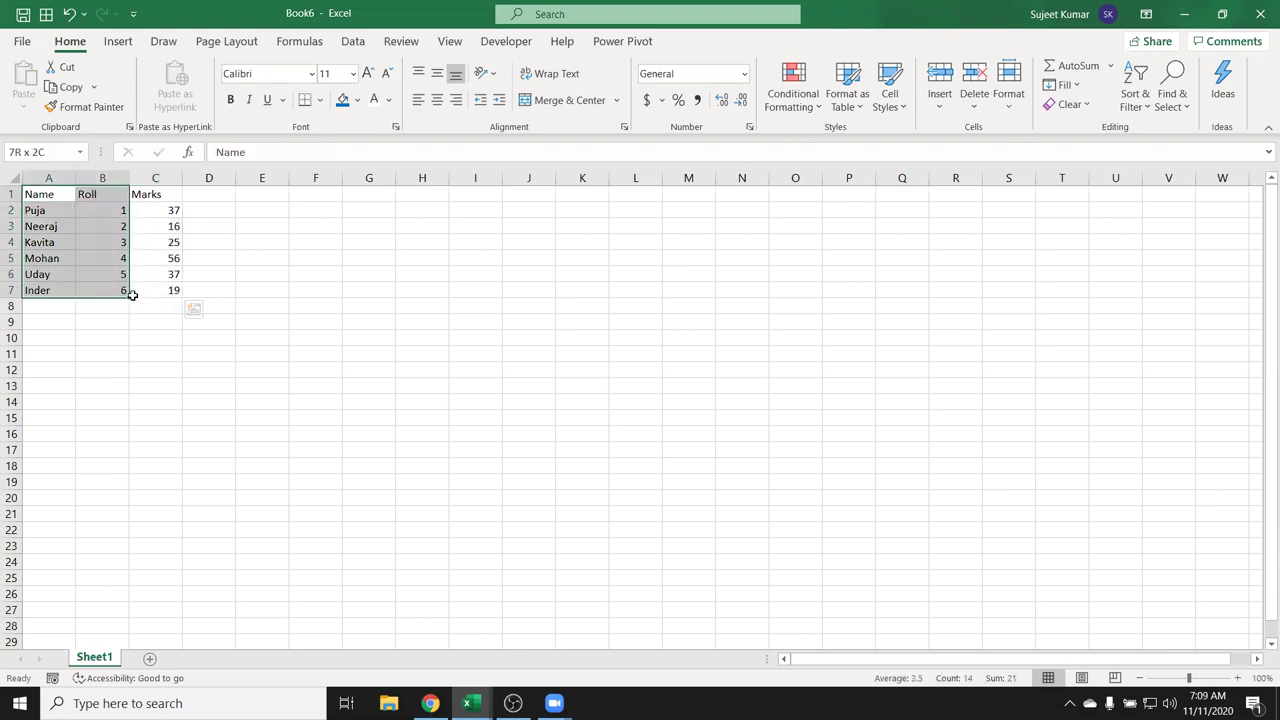
Give A1:C7 all borders, a blue fill and centred text, then recalculate the random marks
left_click(320, 100)
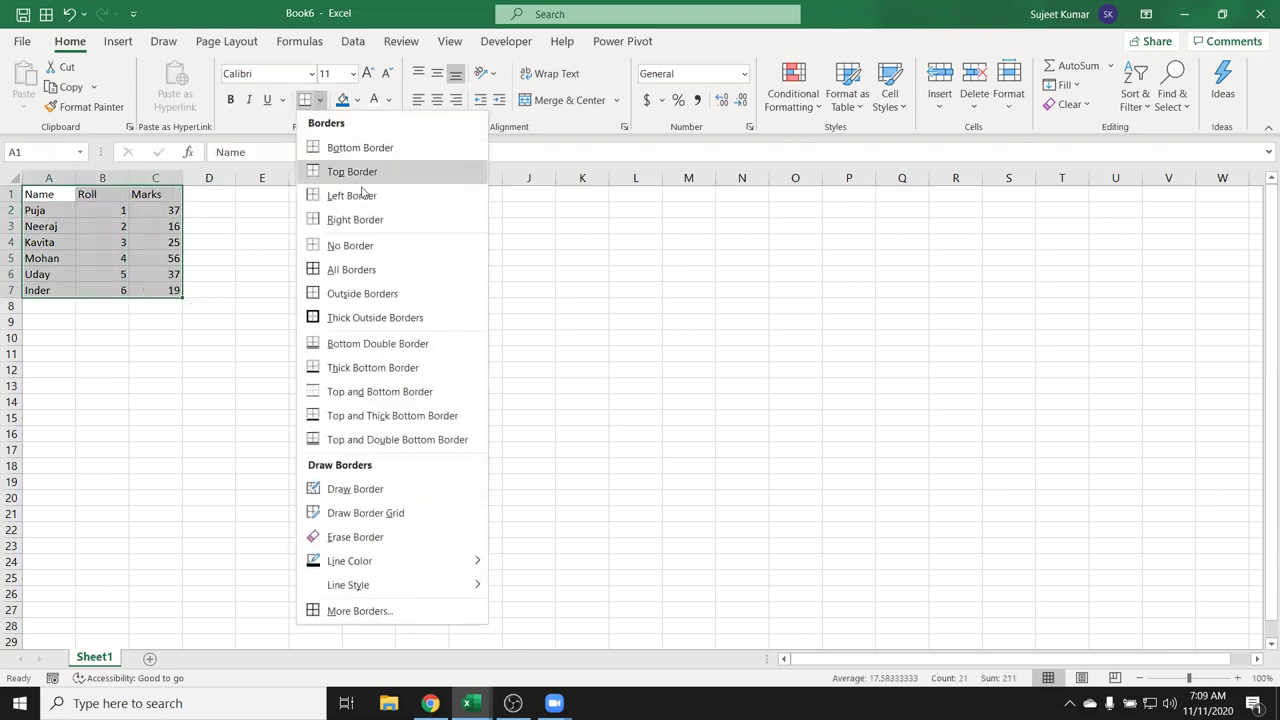
left_click(340, 269)
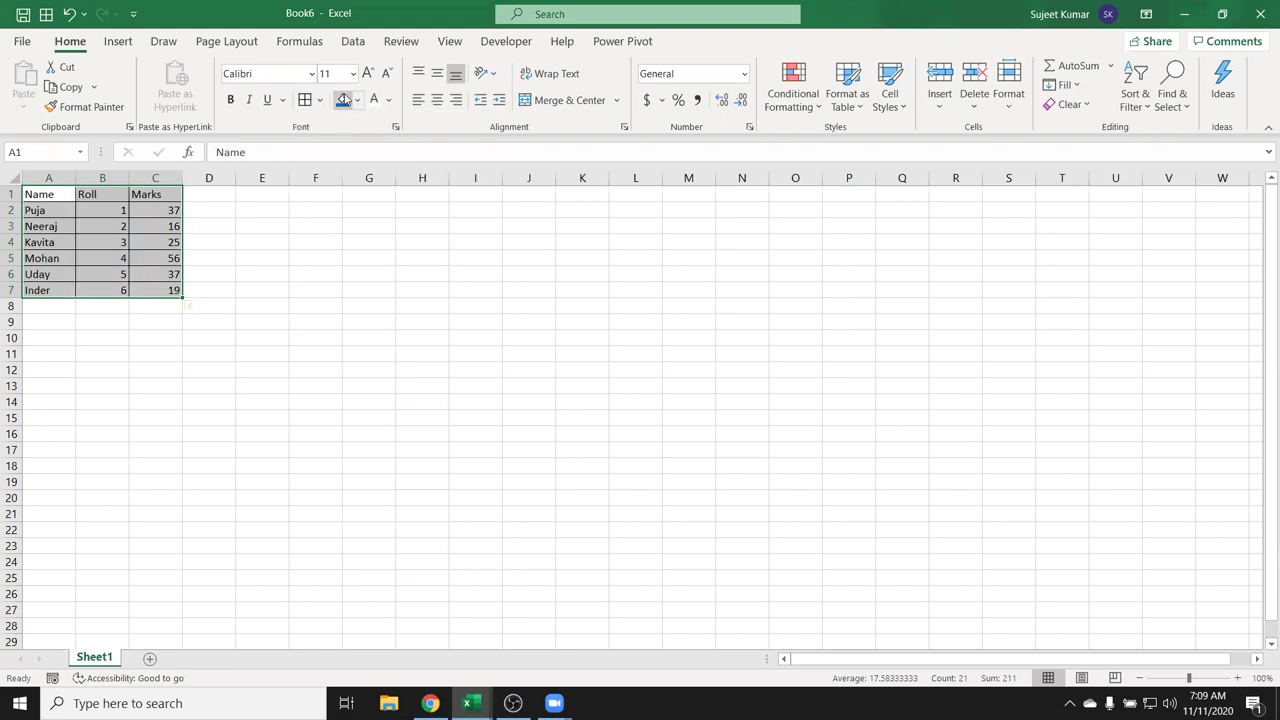
left_click(342, 100)
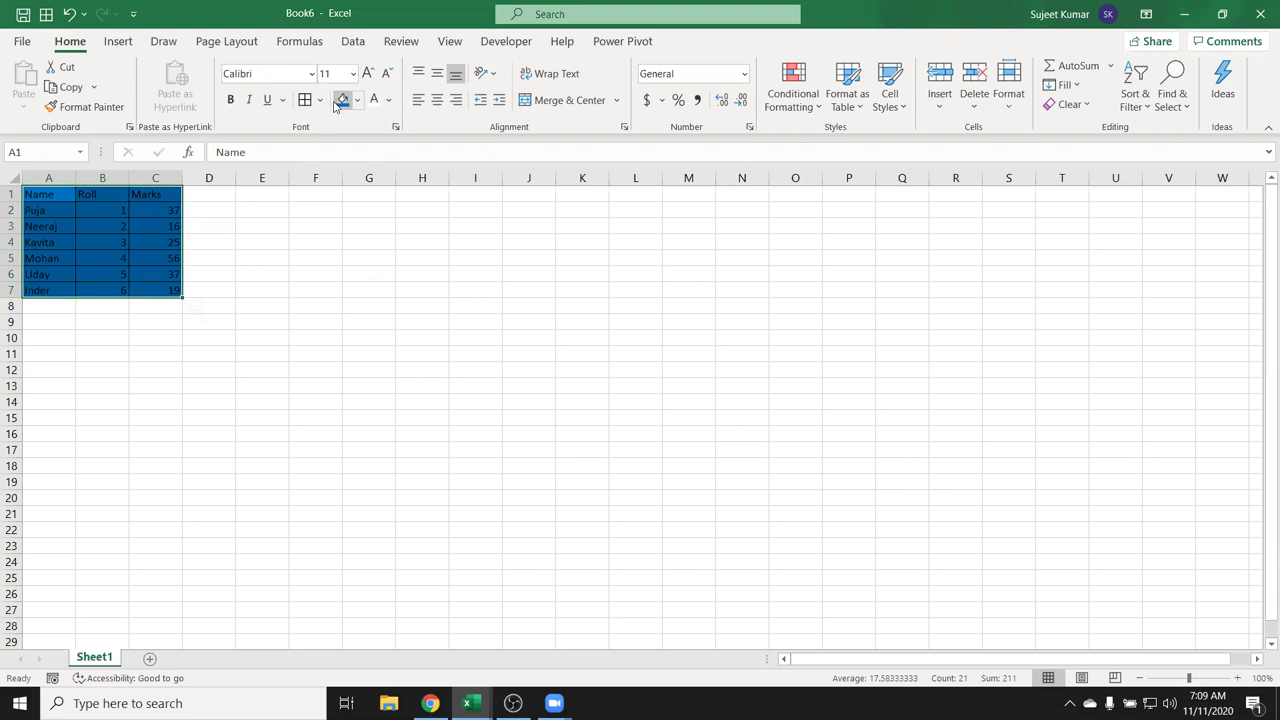
left_click(434, 102)
left_click(328, 258)
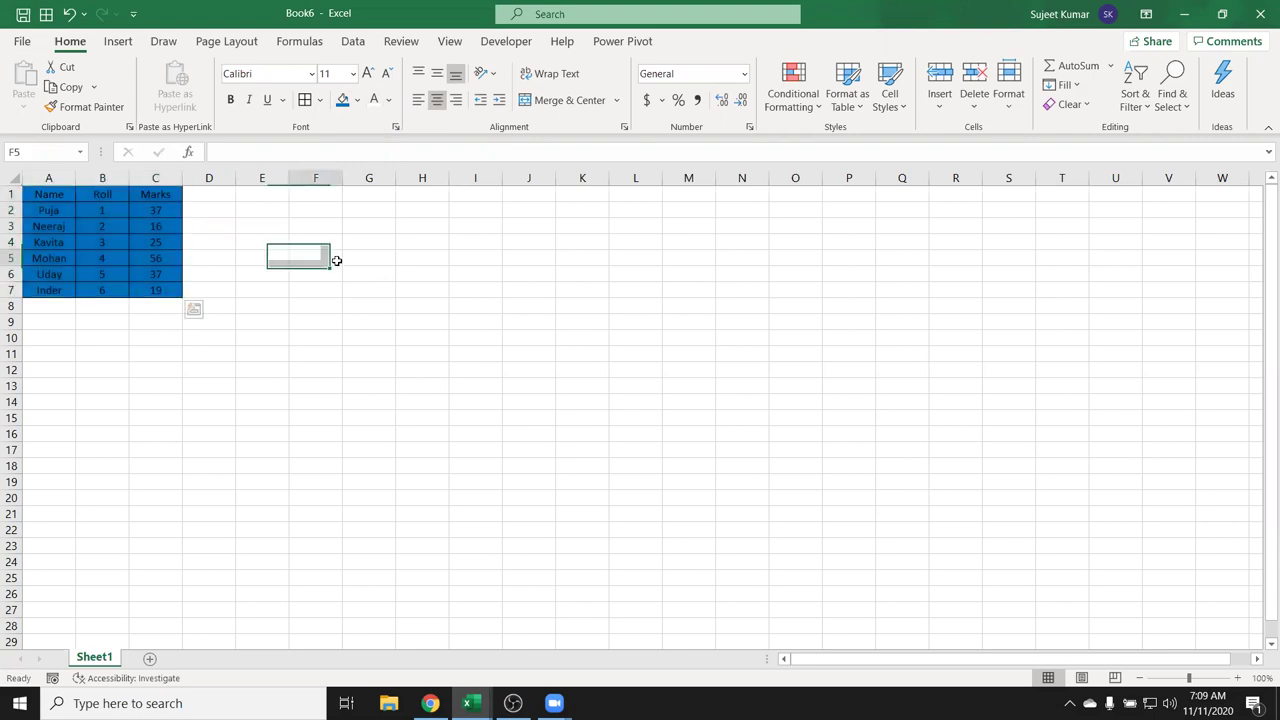
double_click(326, 258)
left_click(298, 287)
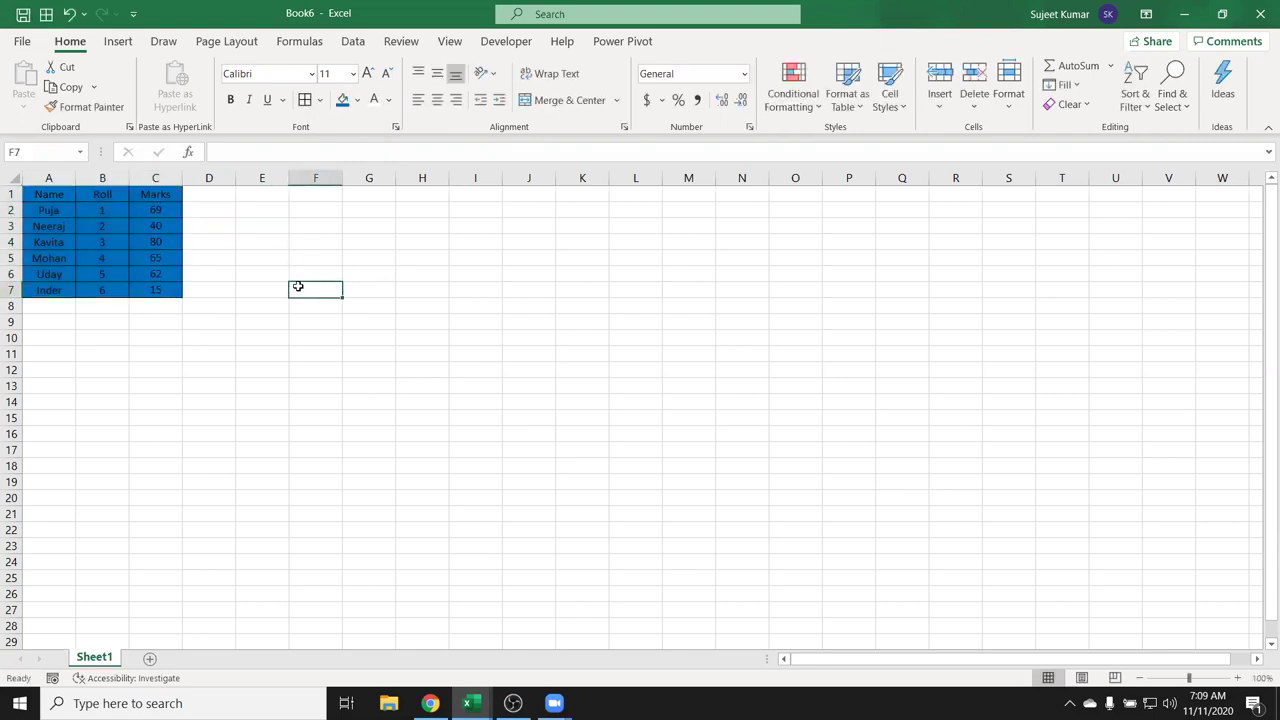
Copy the A1:C7 table, paste it at I2, then undo that paste
left_click_drag(309, 282, 286, 226)
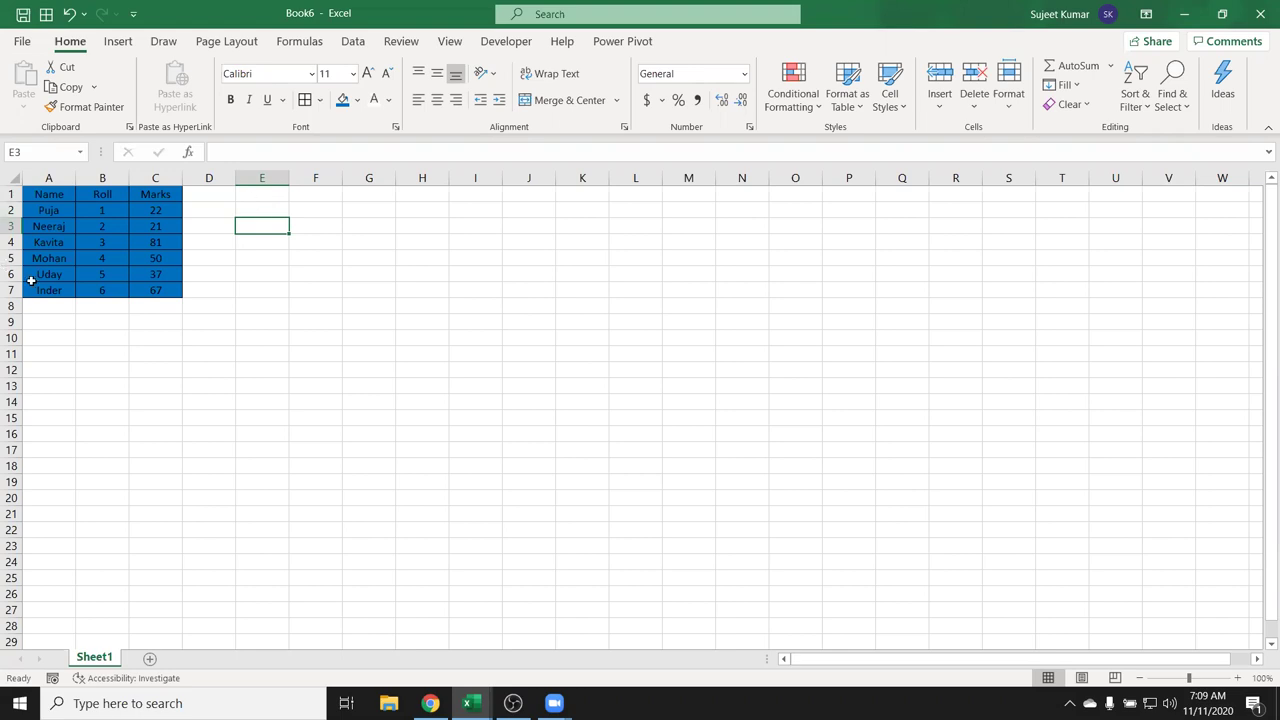
left_click_drag(56, 194, 157, 292)
key("ctrl+c")
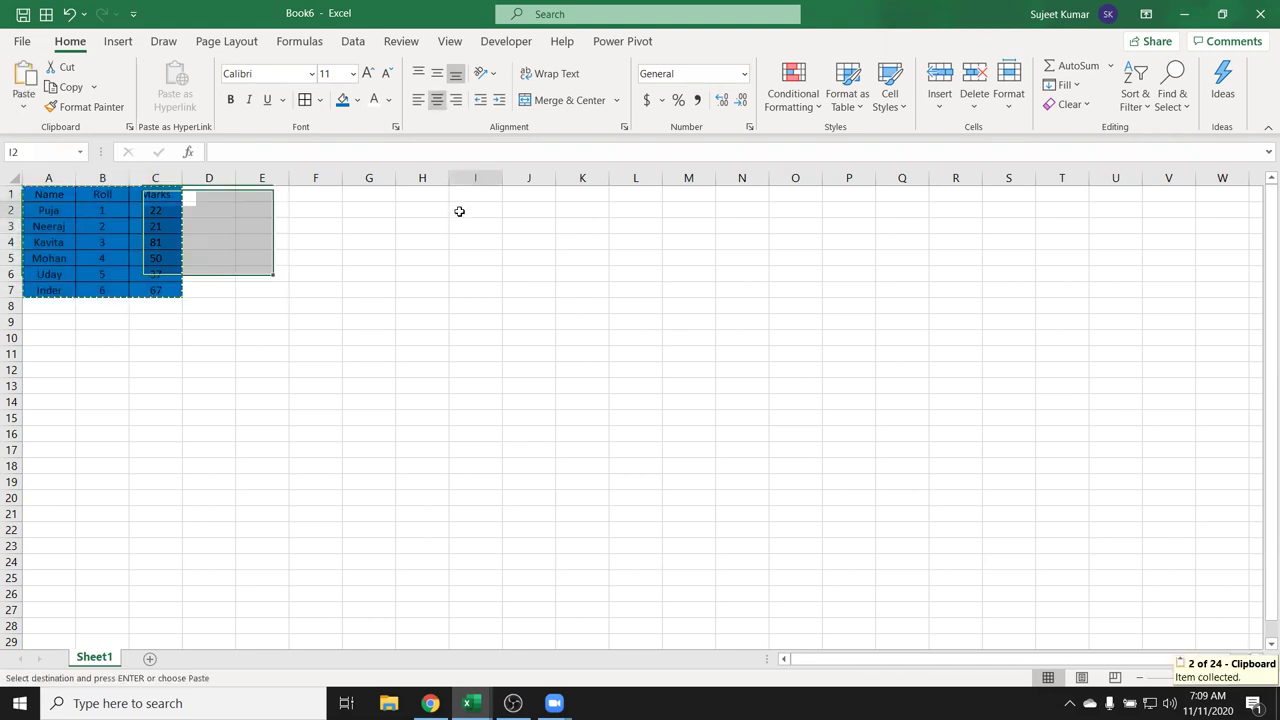
left_click(457, 210)
key("ctrl+v")
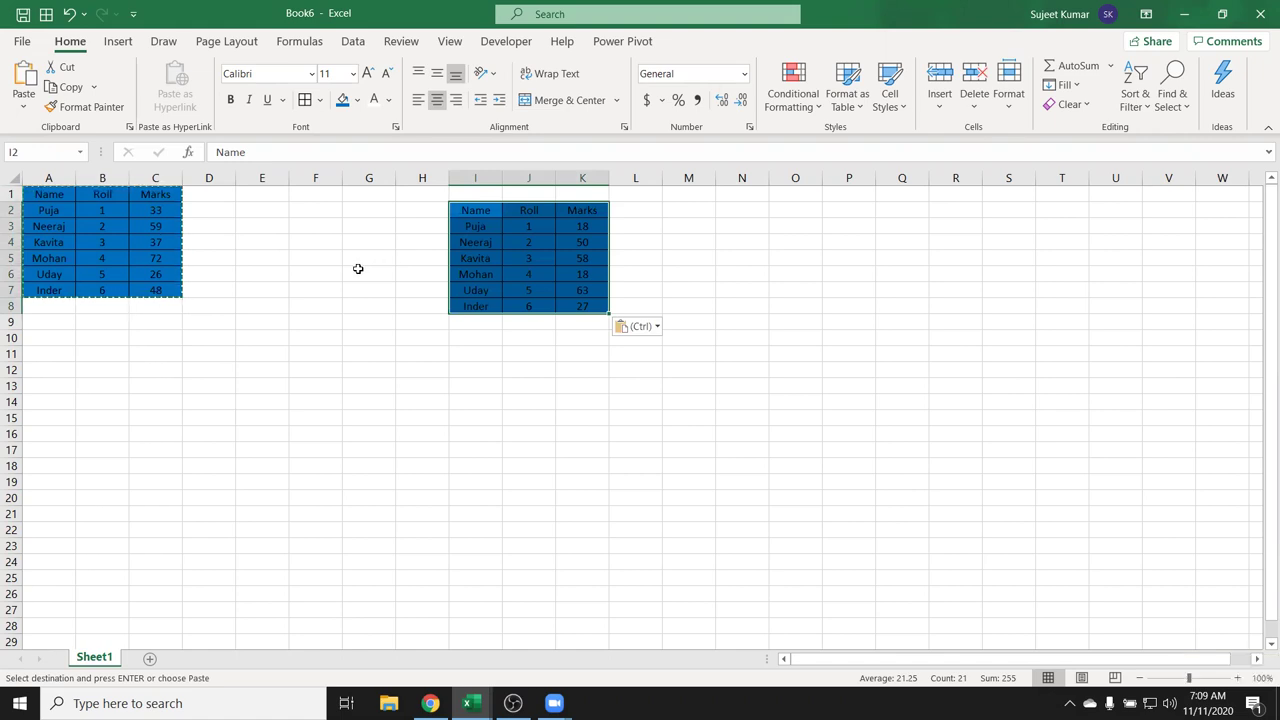
key("ctrl+z")
left_click(268, 228)
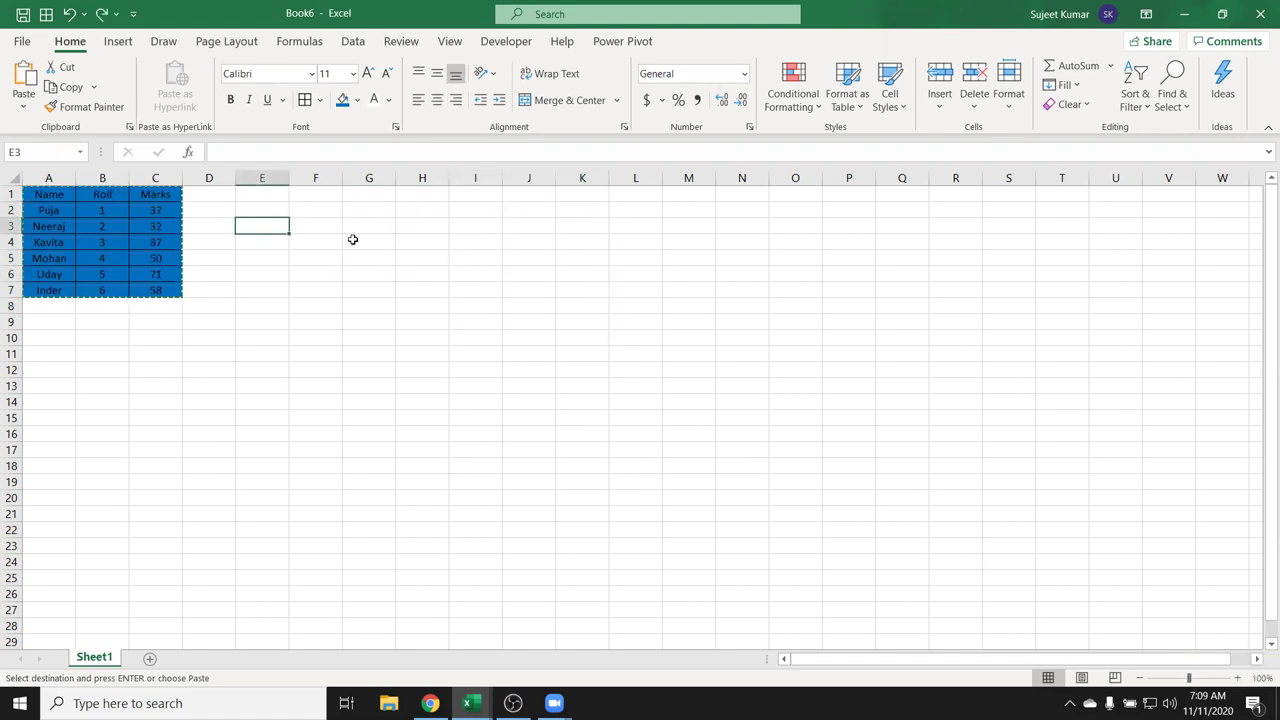
left_click(407, 190)
Use Paste Special with Formulas at H1 for an unformatted copy in H1:J7
right_click(407, 192)
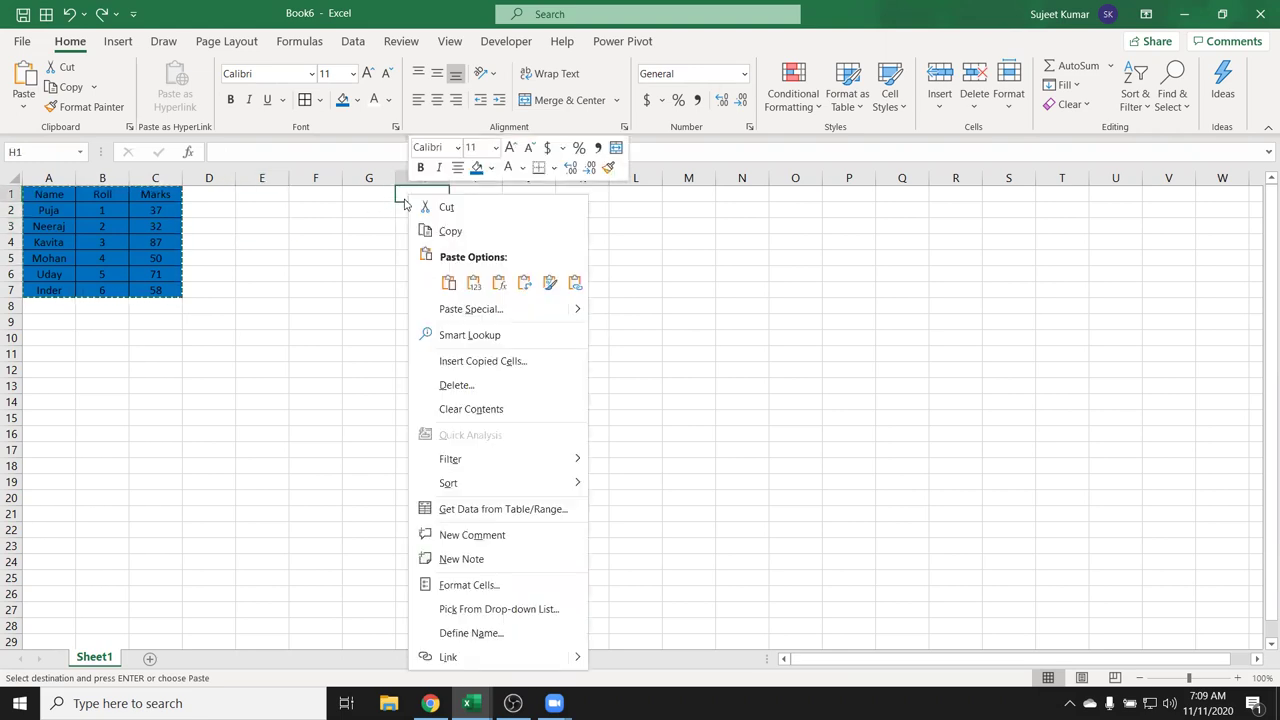
left_click(470, 313)
left_click_drag(375, 172, 562, 188)
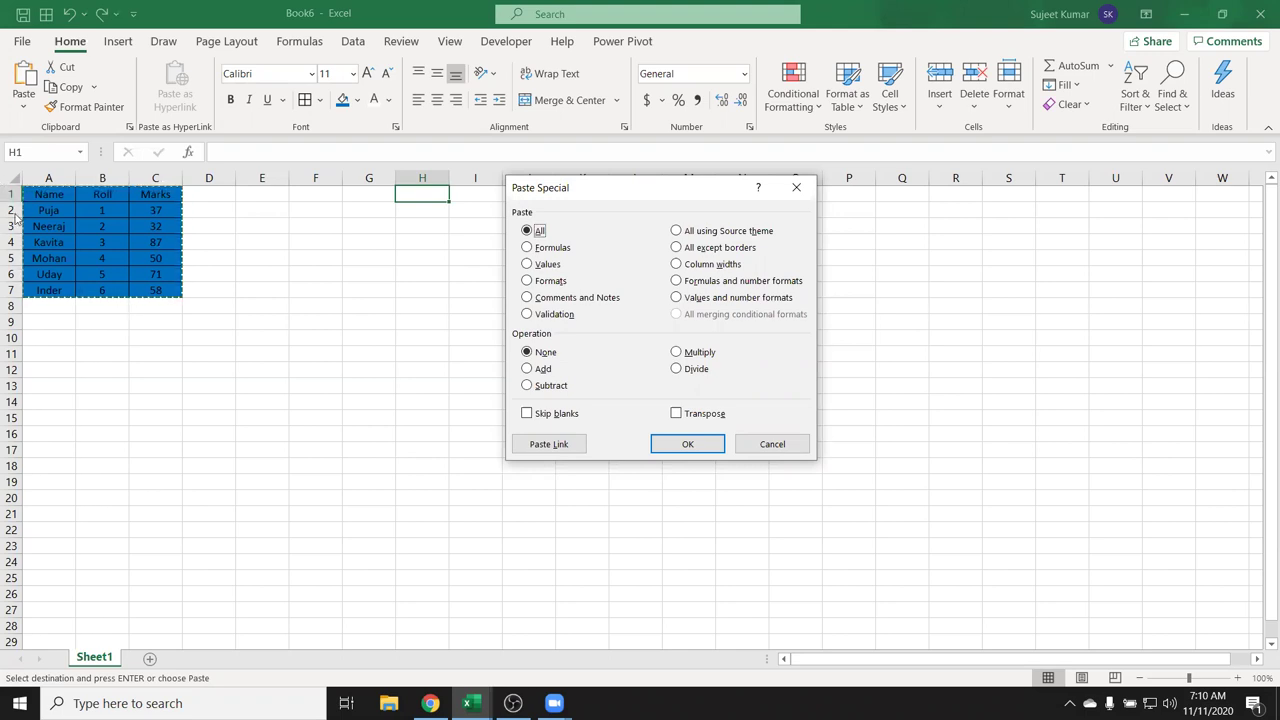
left_click(527, 248)
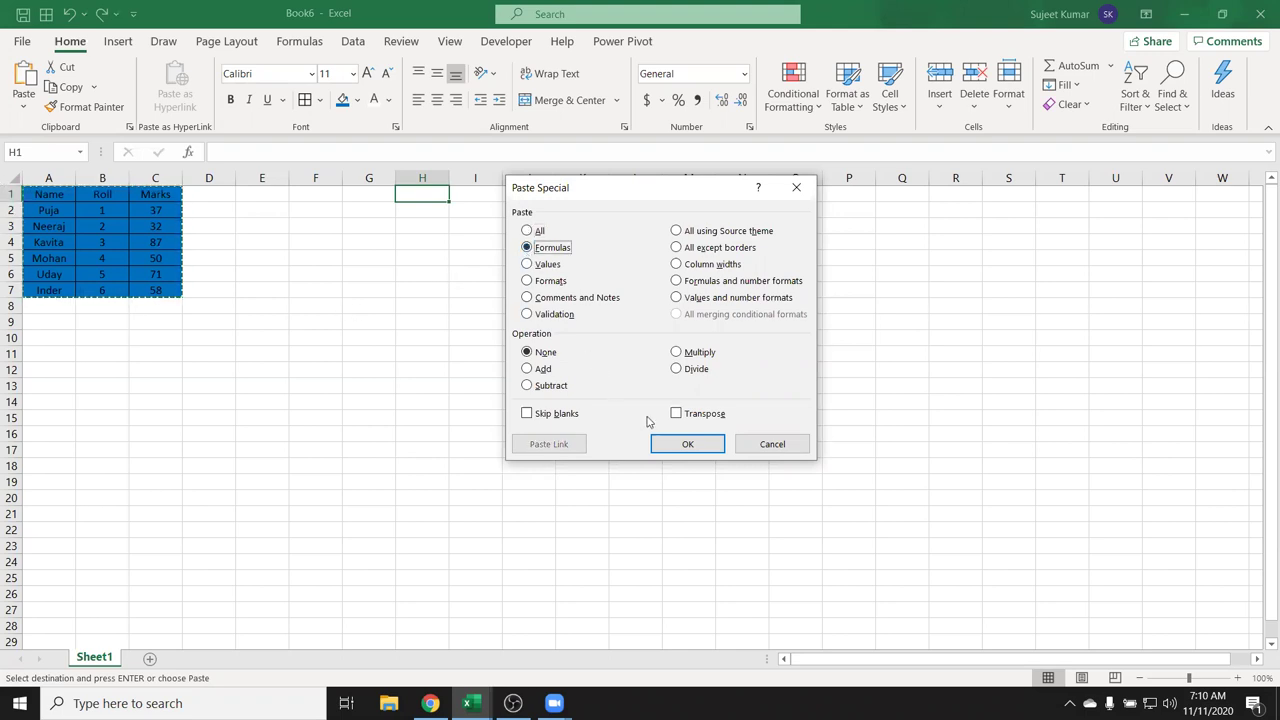
left_click(676, 446)
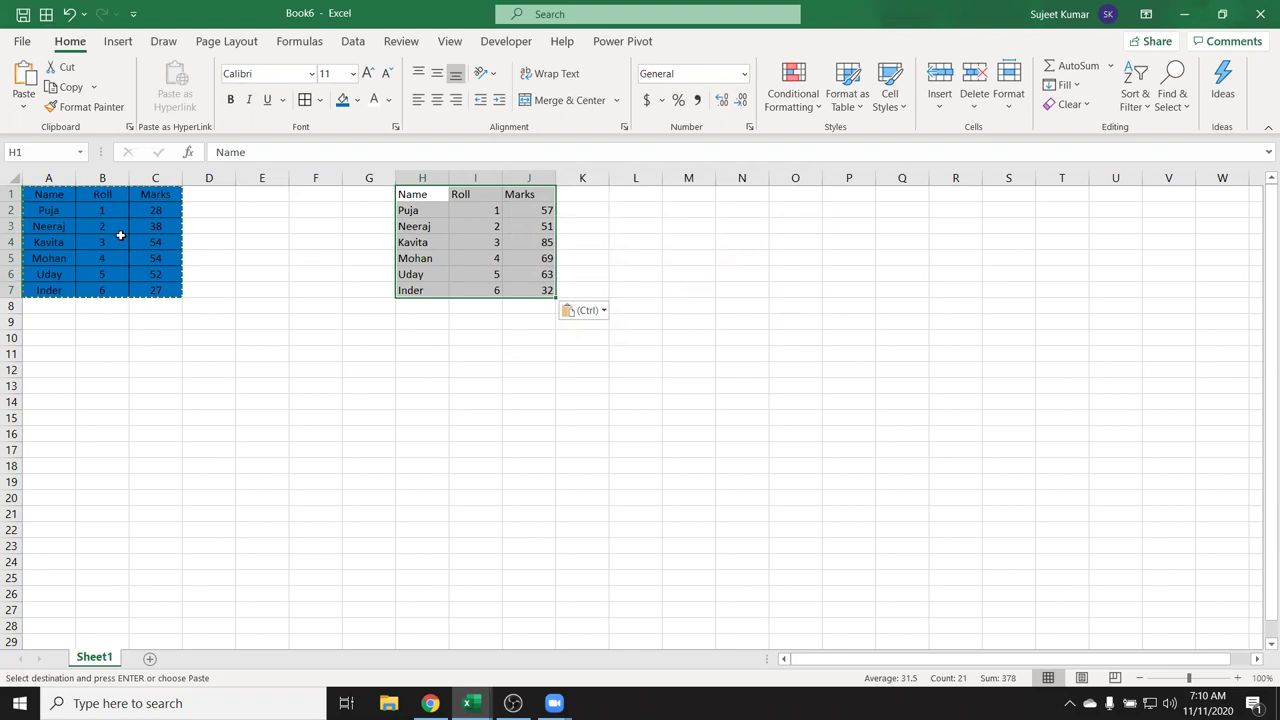
left_click(420, 208)
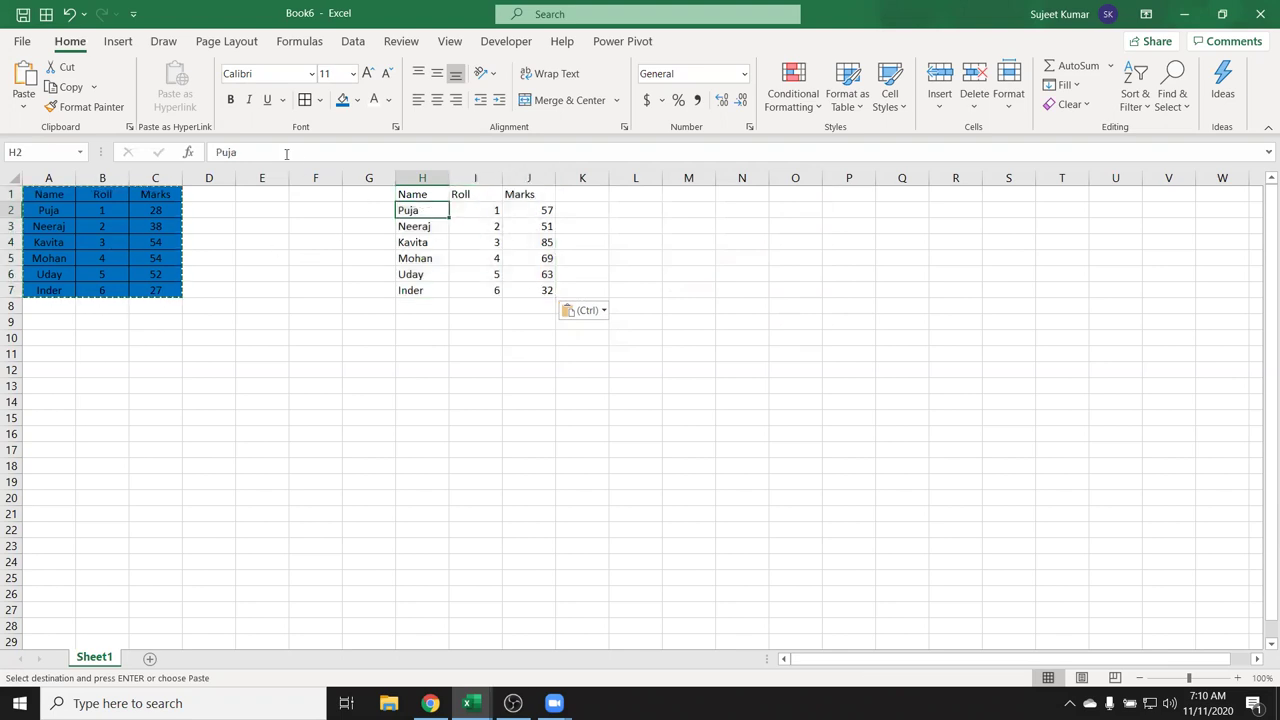
Inspect H2, A2 and the RANDBETWEEN(10,90) formula in C2 without changing anything
double_click(226, 152)
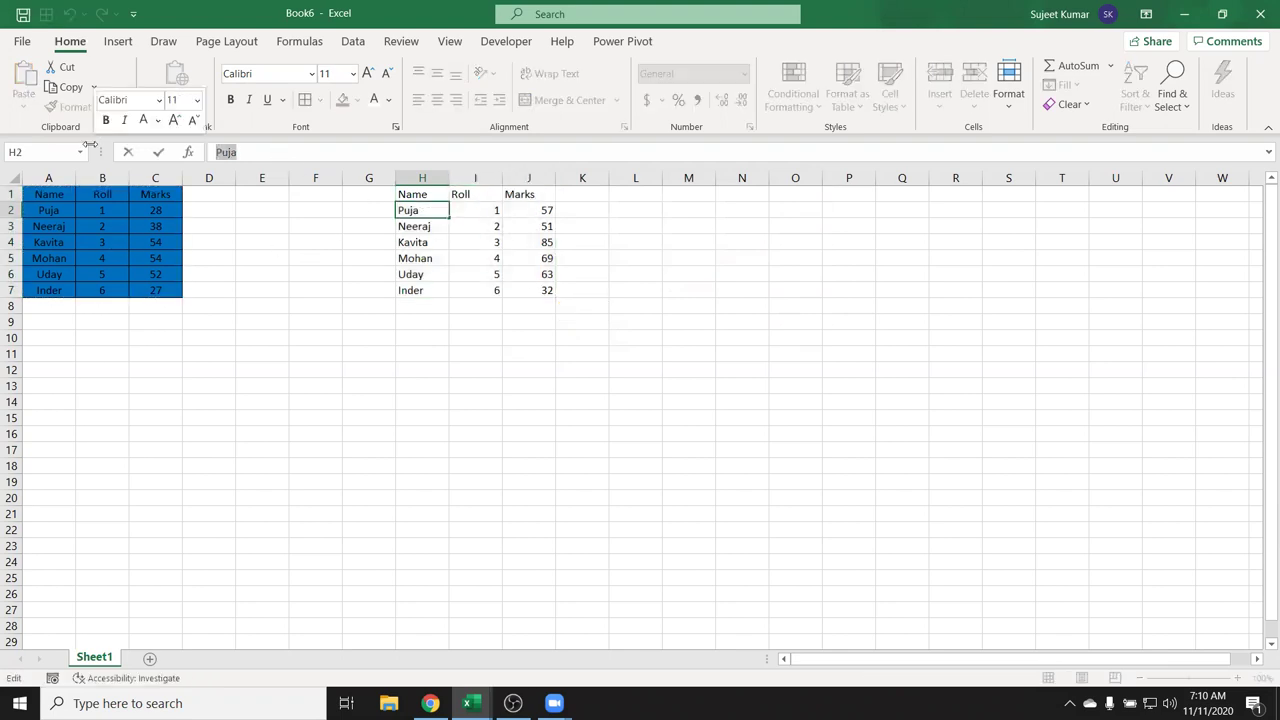
key("Escape")
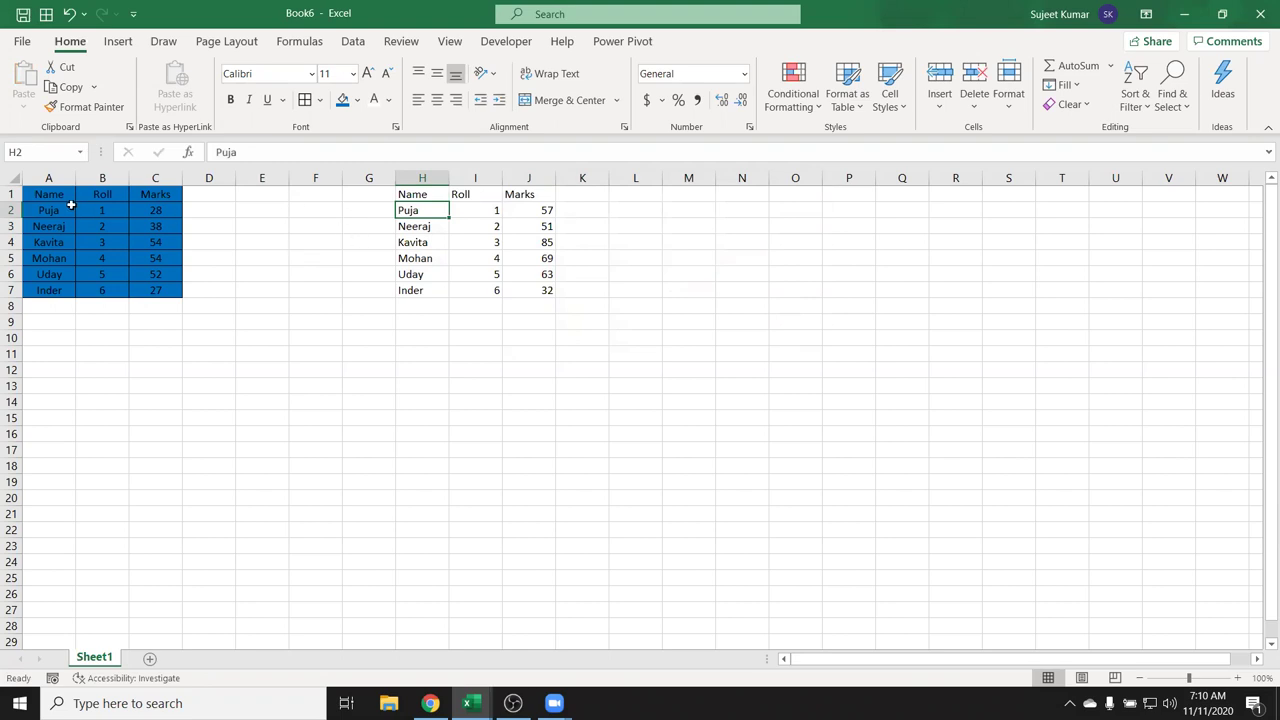
left_click(66, 204)
left_click(217, 156)
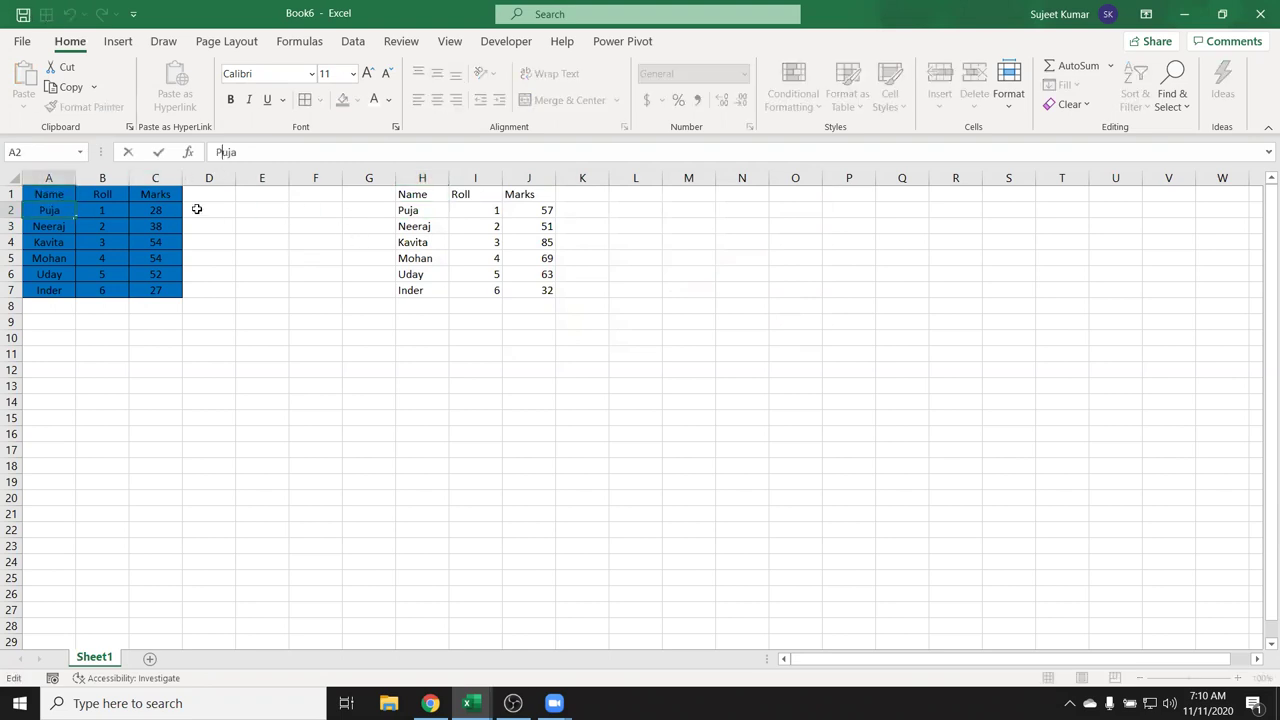
key("Escape")
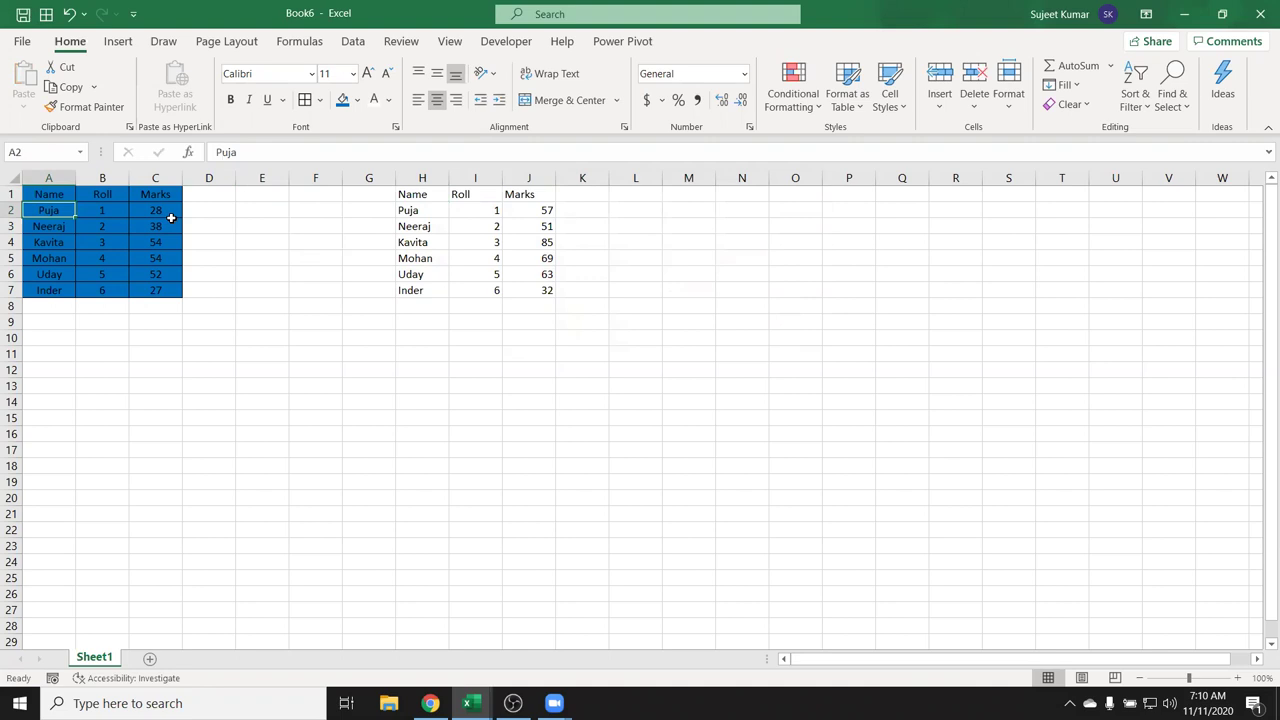
left_click(166, 210)
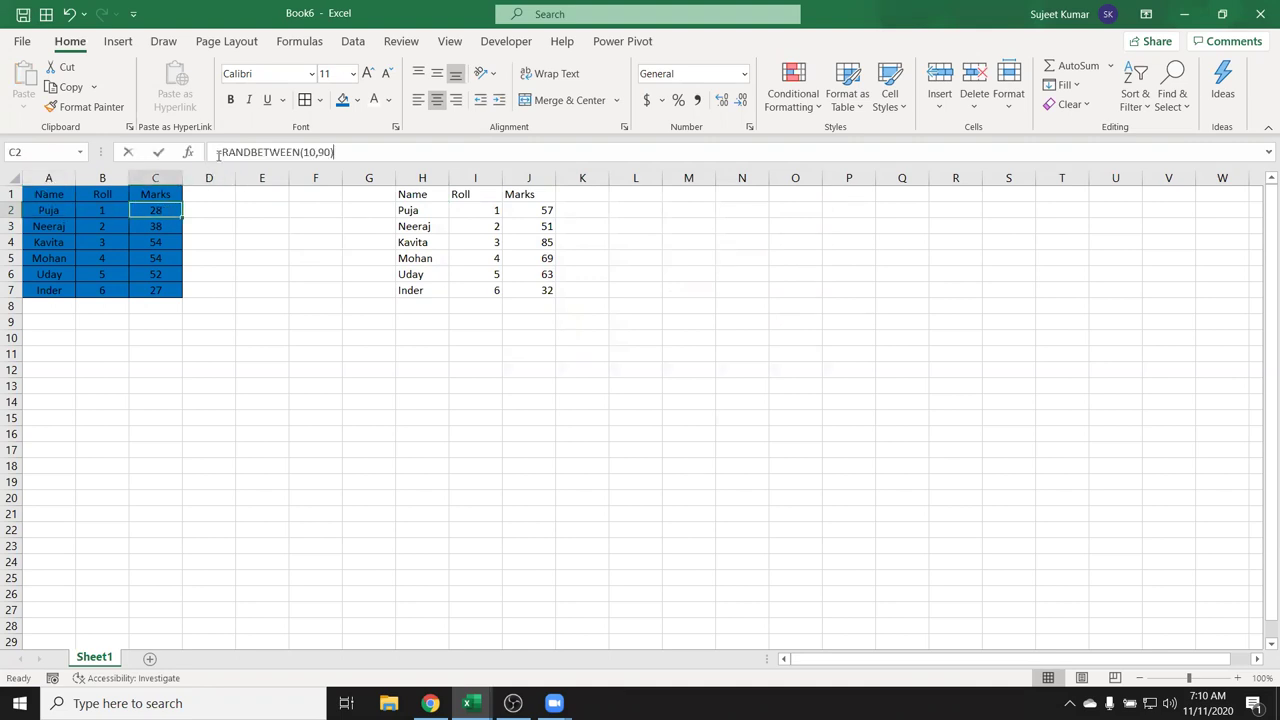
left_click_drag(217, 152, 335, 152)
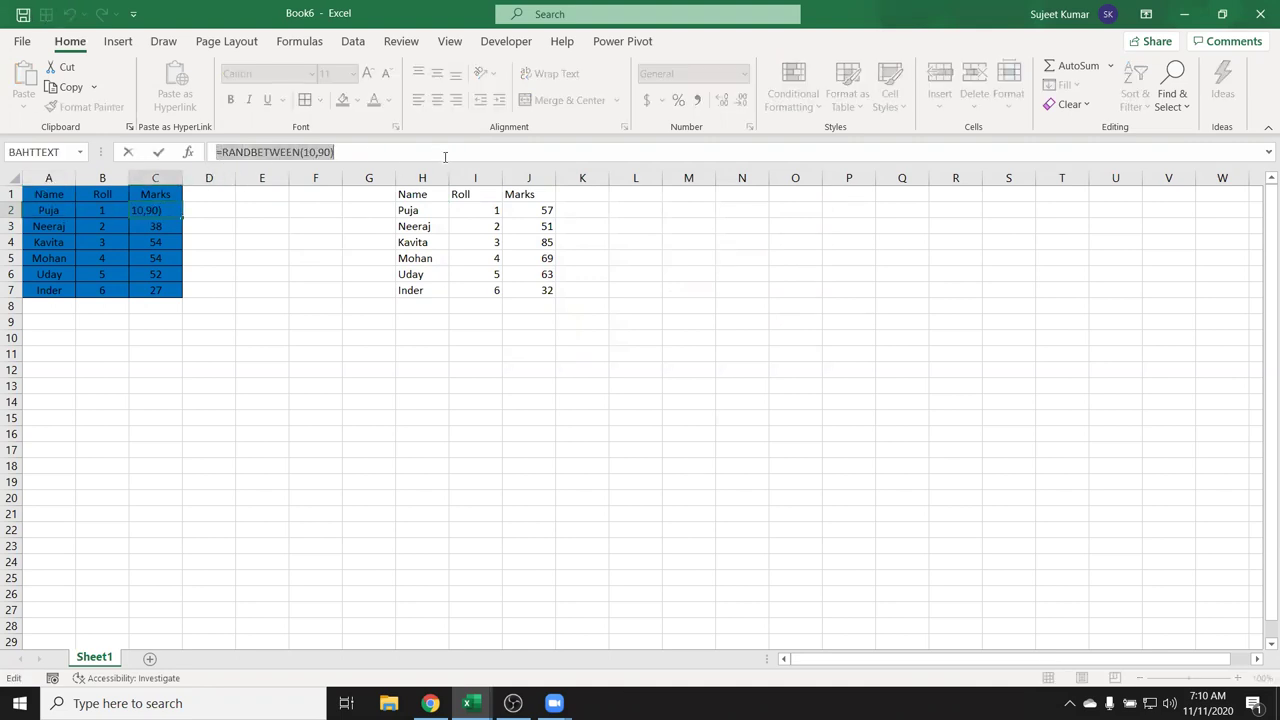
key("Escape")
Select A1:C7 and copy it to the clipboard
left_click(531, 224)
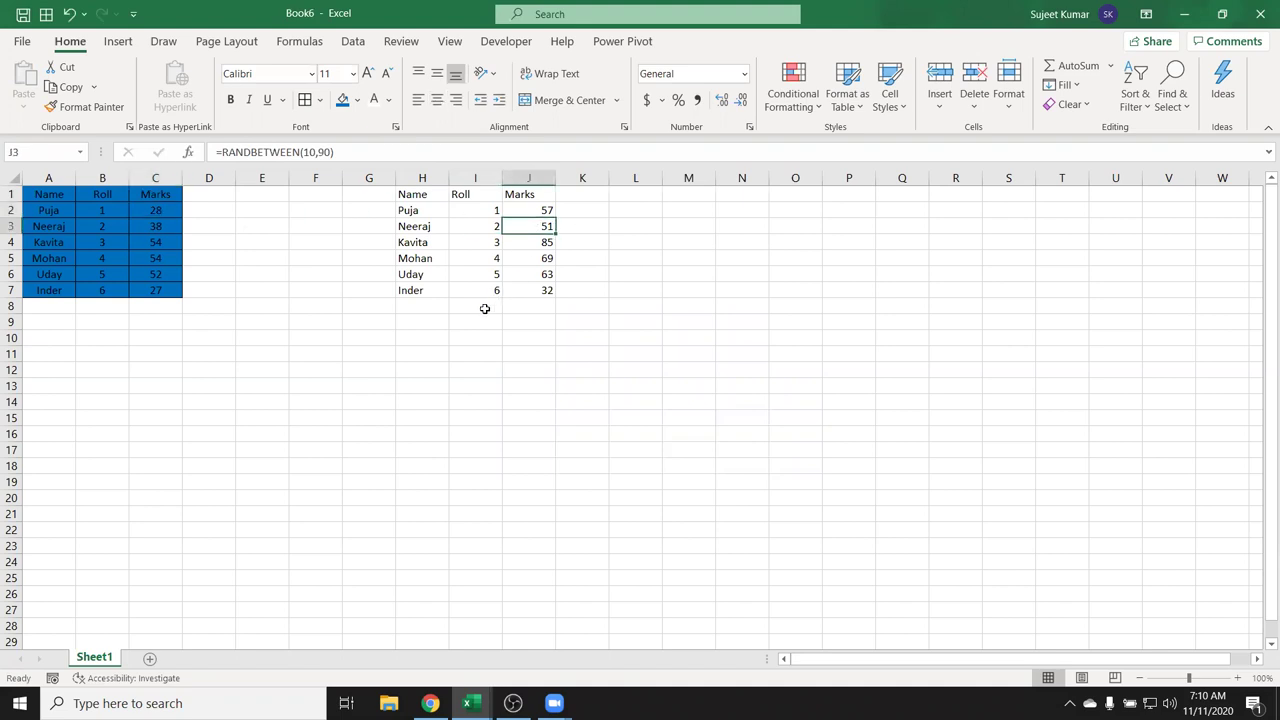
left_click(480, 308)
left_click_drag(68, 195, 167, 302)
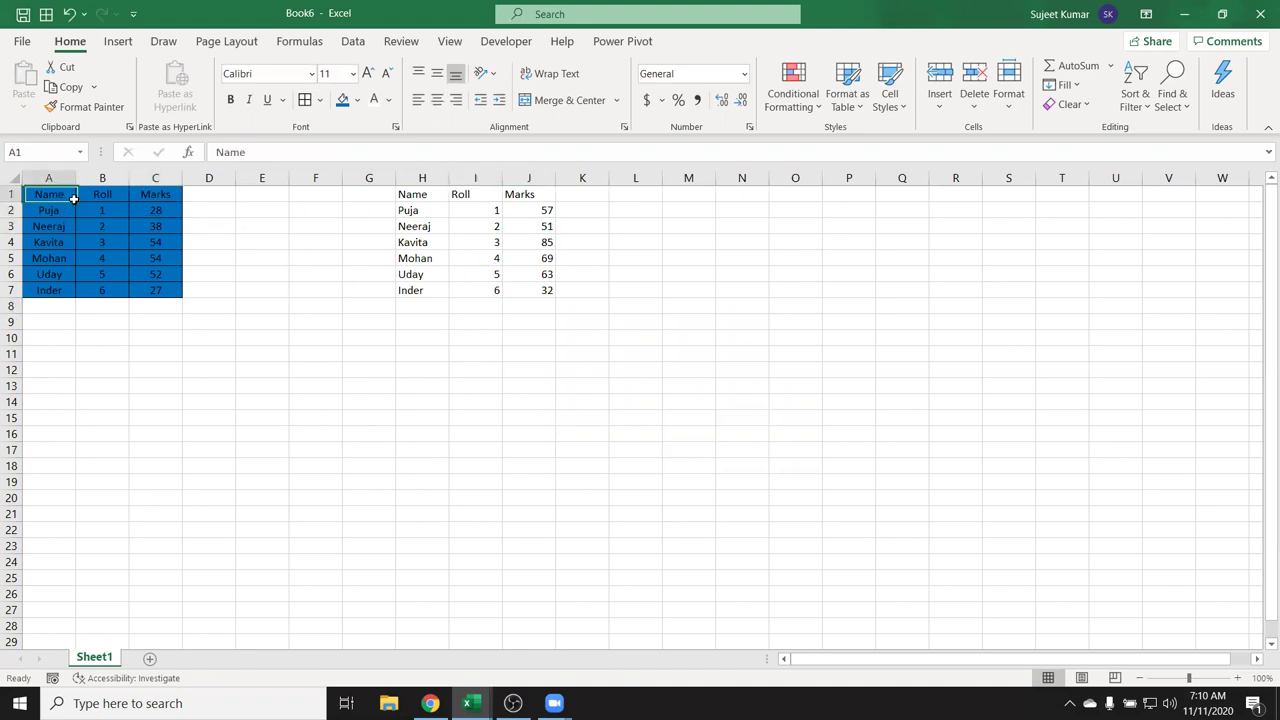
key("ctrl+c")
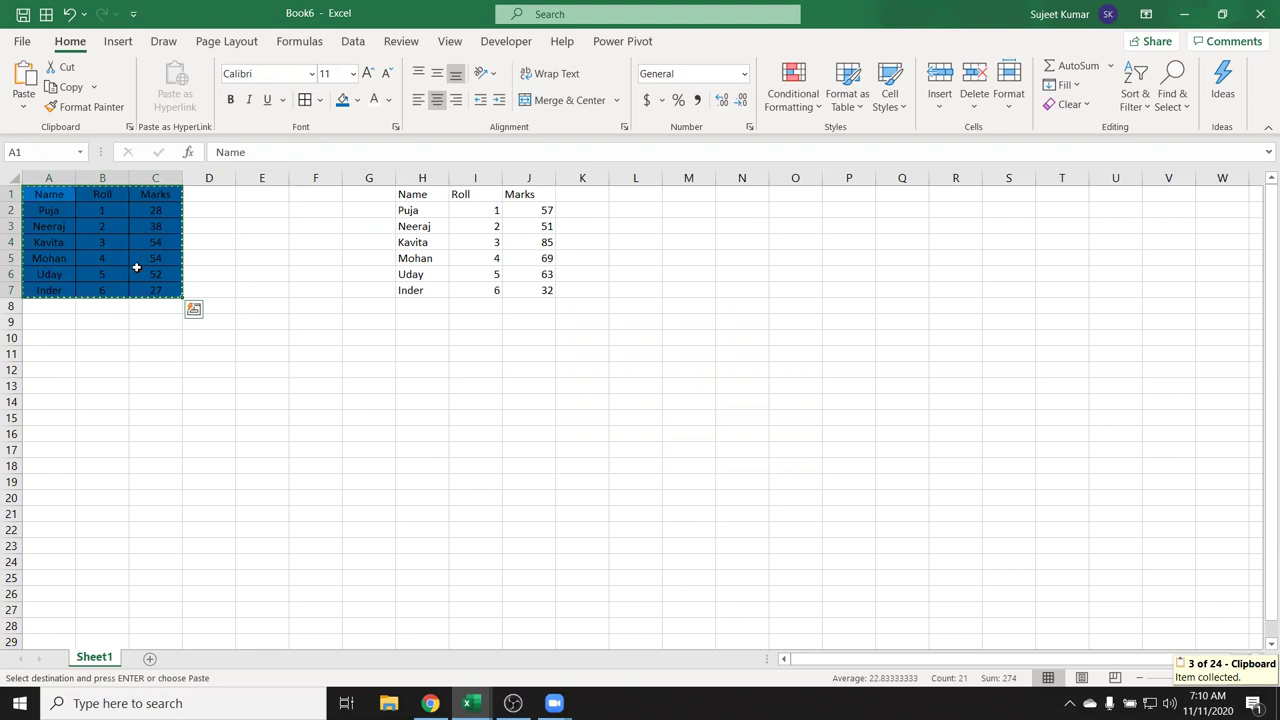
Paste the copied table as Values only at H9
left_click(417, 321)
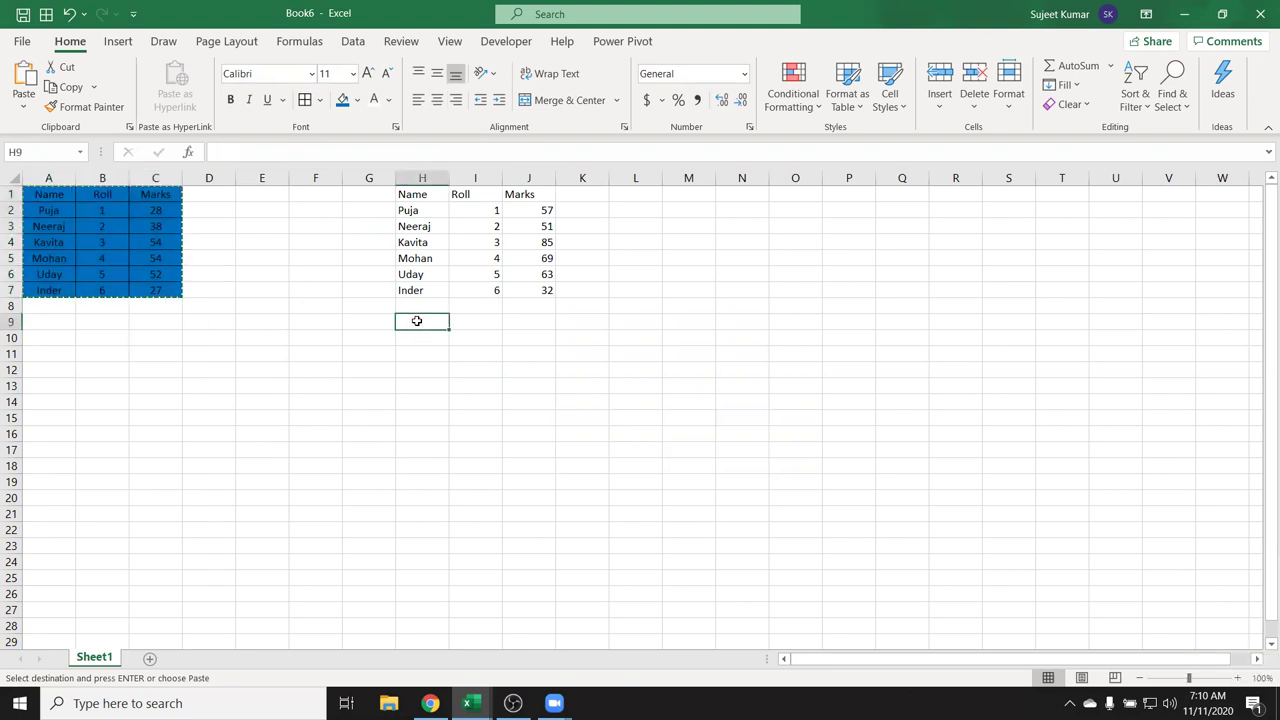
right_click(417, 323)
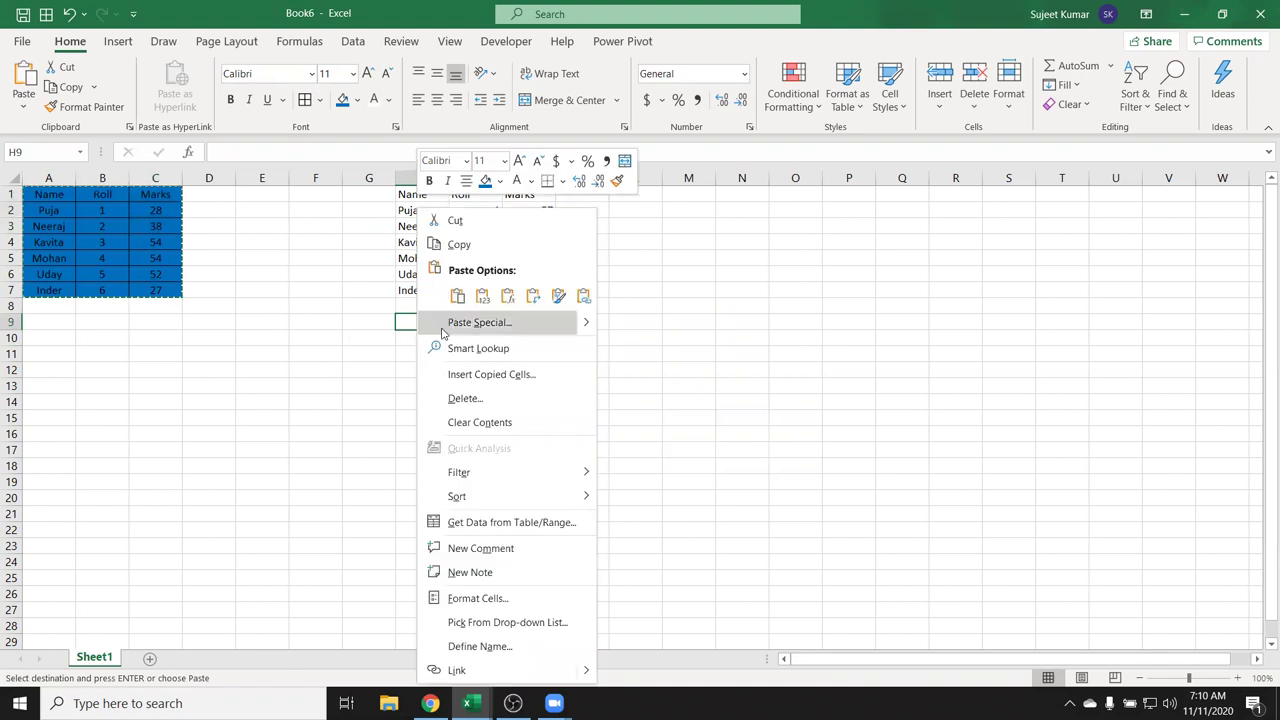
left_click(443, 331)
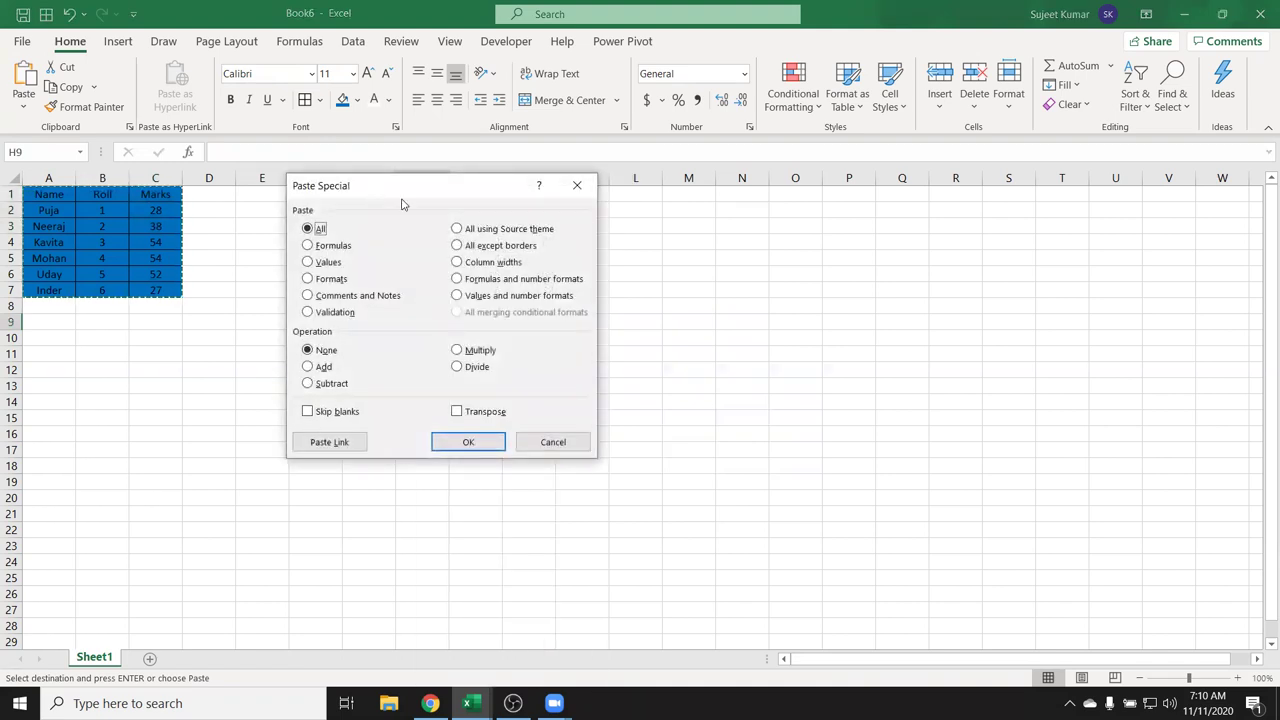
left_click_drag(402, 204, 822, 221)
left_click(728, 280)
left_click(870, 465)
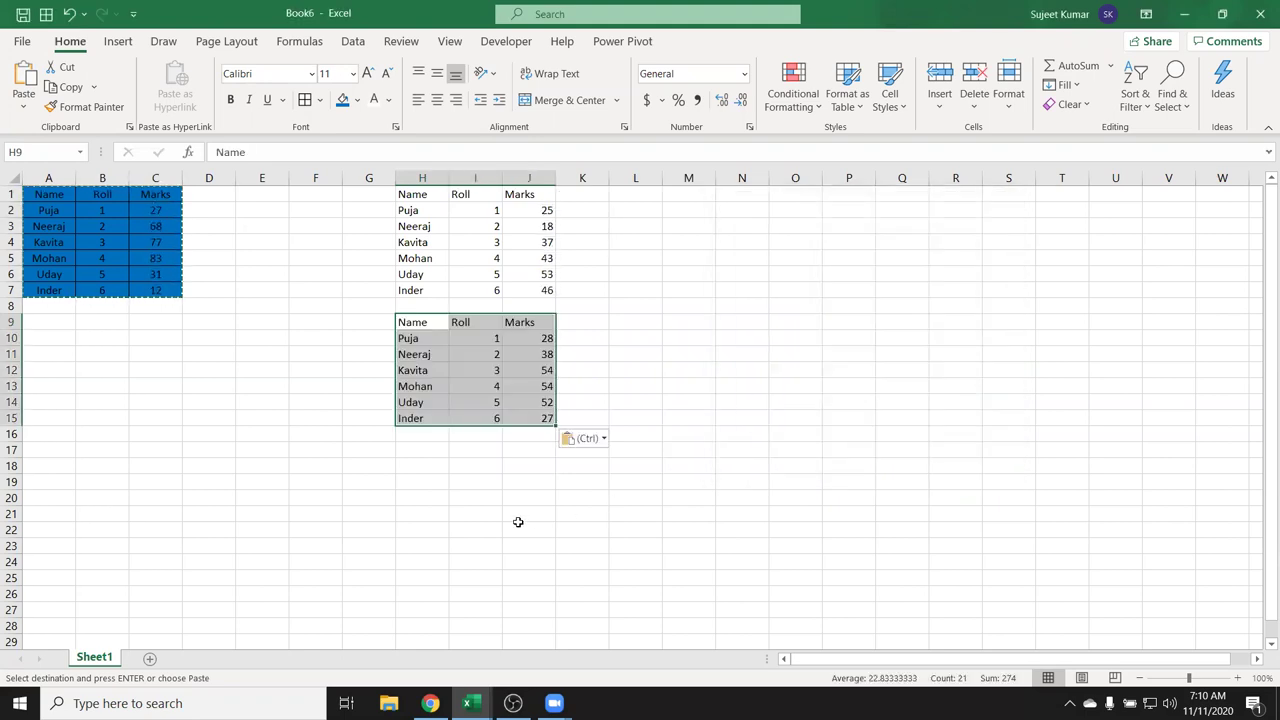
Confirm the H9:J15 marks are plain values, clear the copy marquee, and compare with C5's formula
left_click(535, 388)
left_click(540, 353)
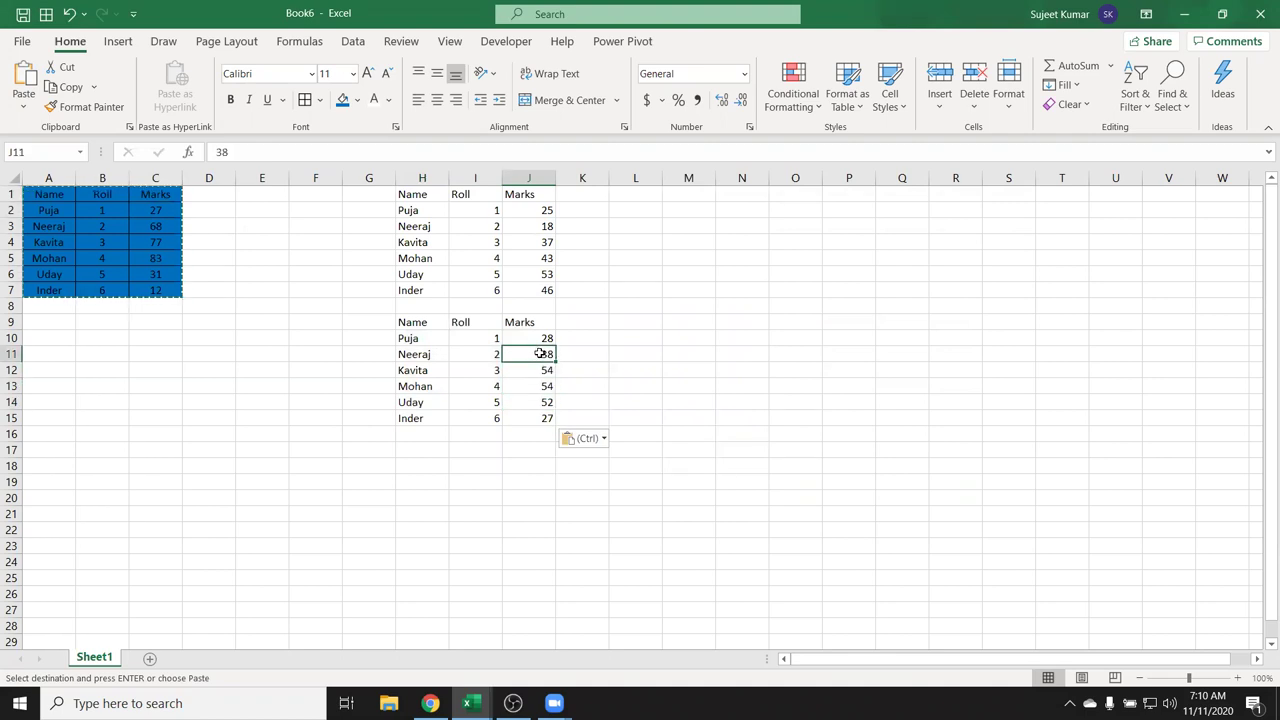
key("Escape")
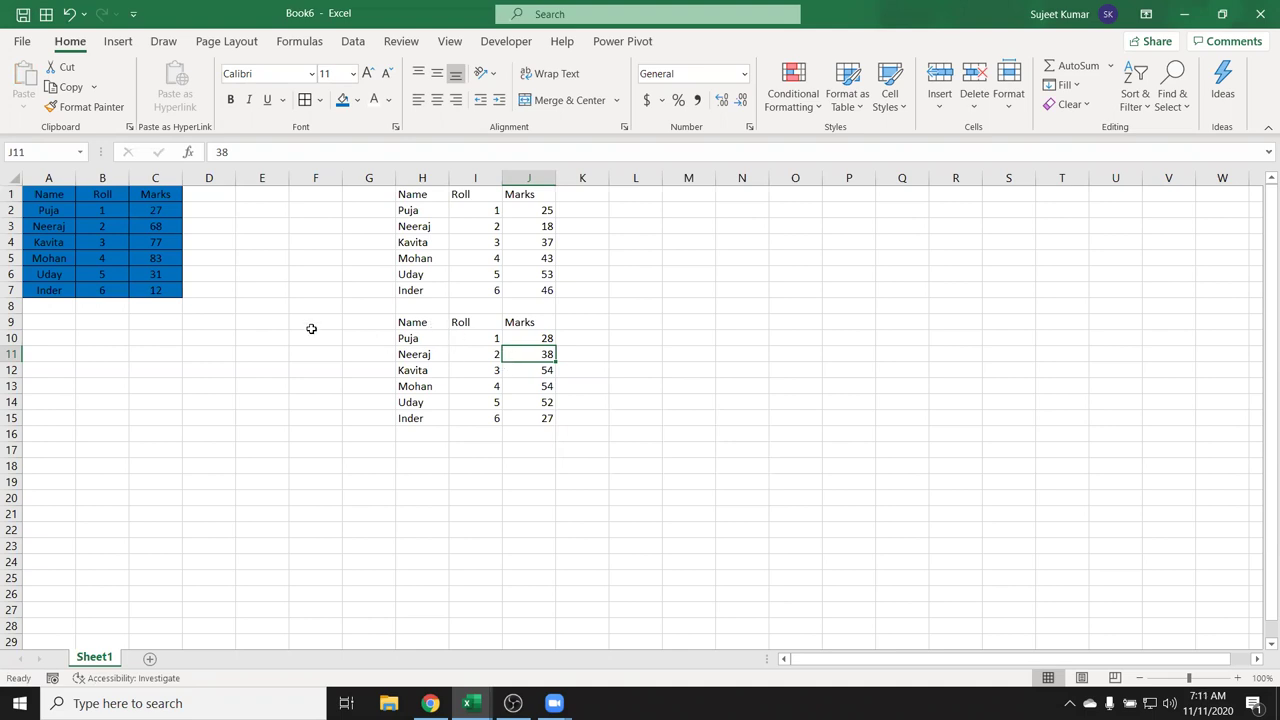
left_click(163, 260)
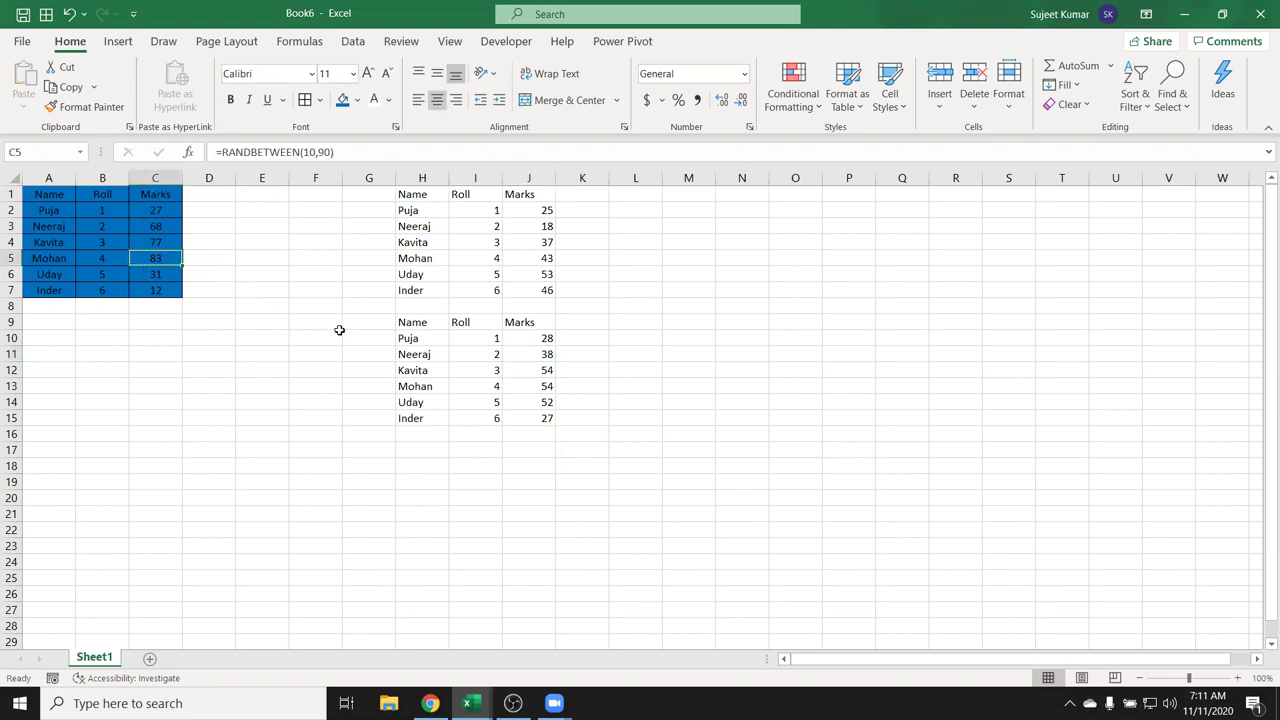
left_click(404, 352)
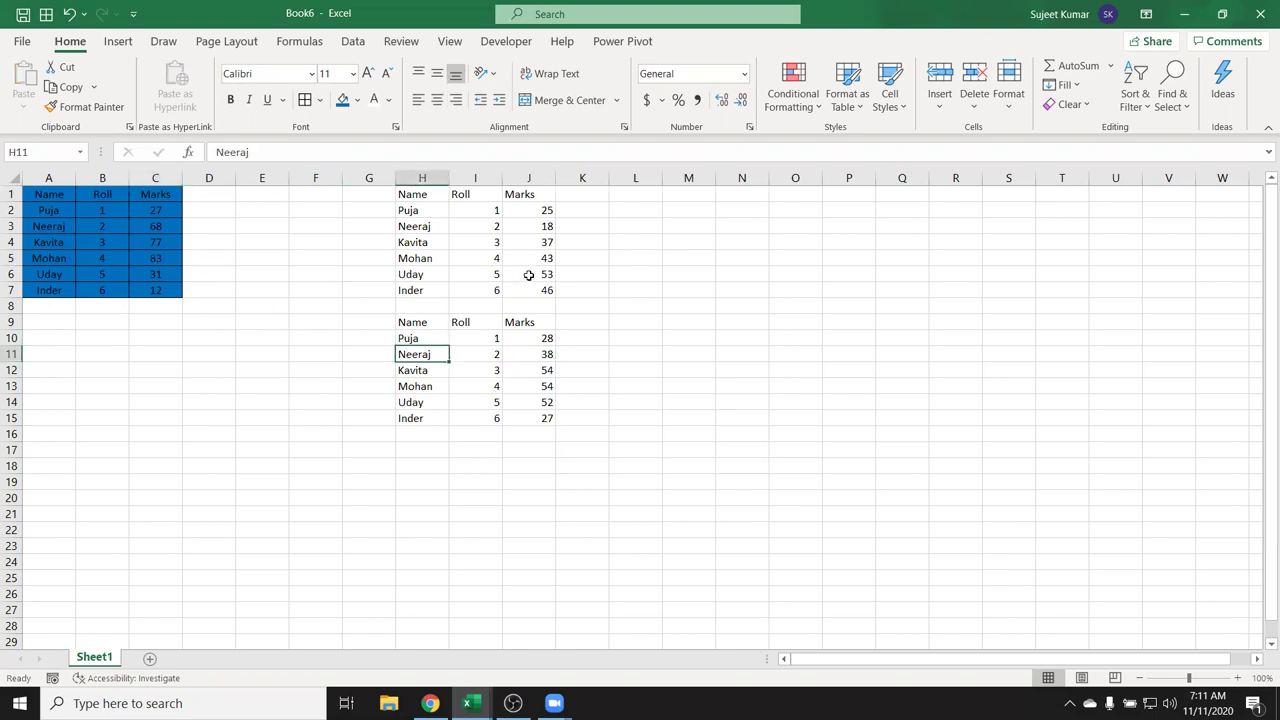
Select the Marks cells J2:J7 and paste them back as Values only
left_click(521, 289)
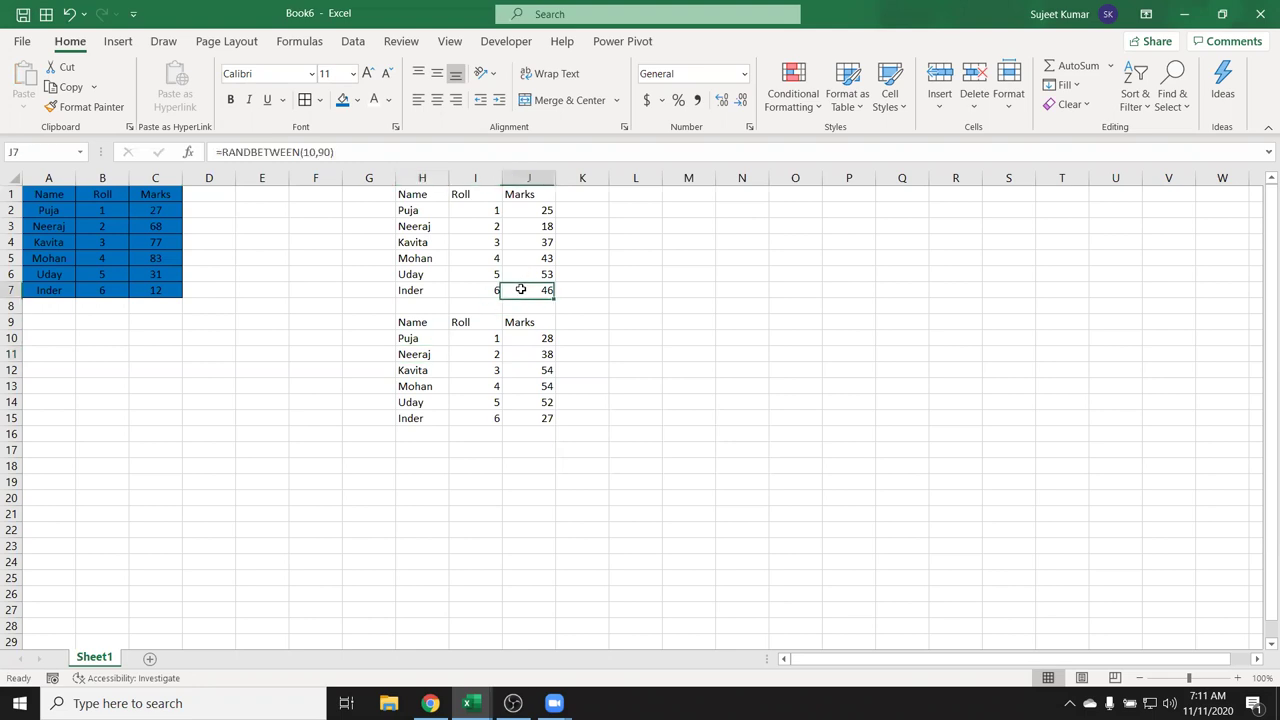
key("Up")
key("Down")
key("ctrl+shift+Down")
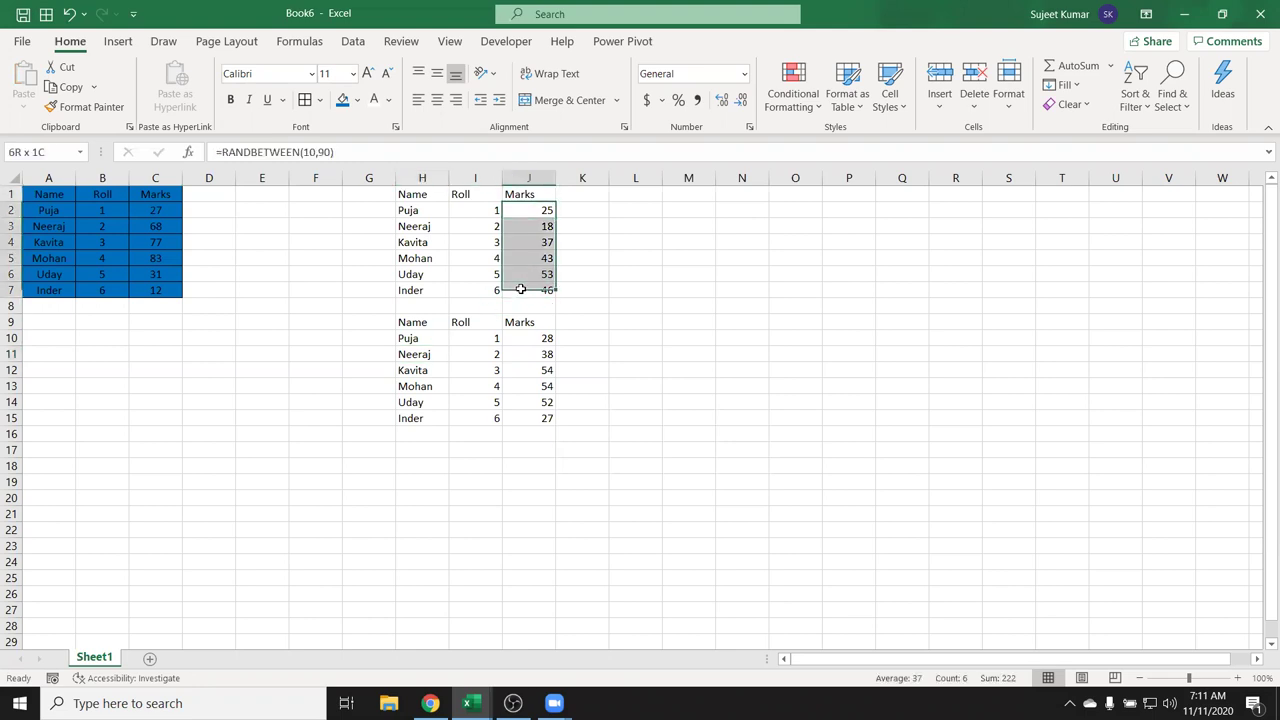
right_click(533, 244)
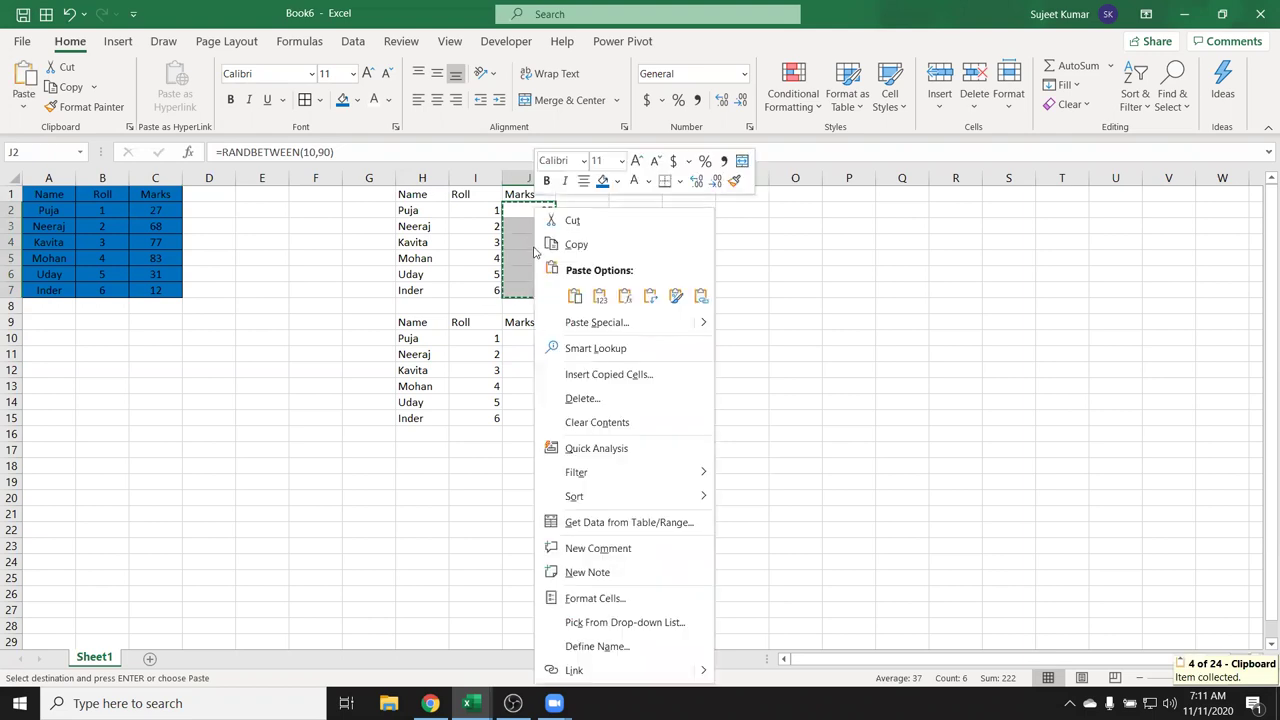
left_click(583, 324)
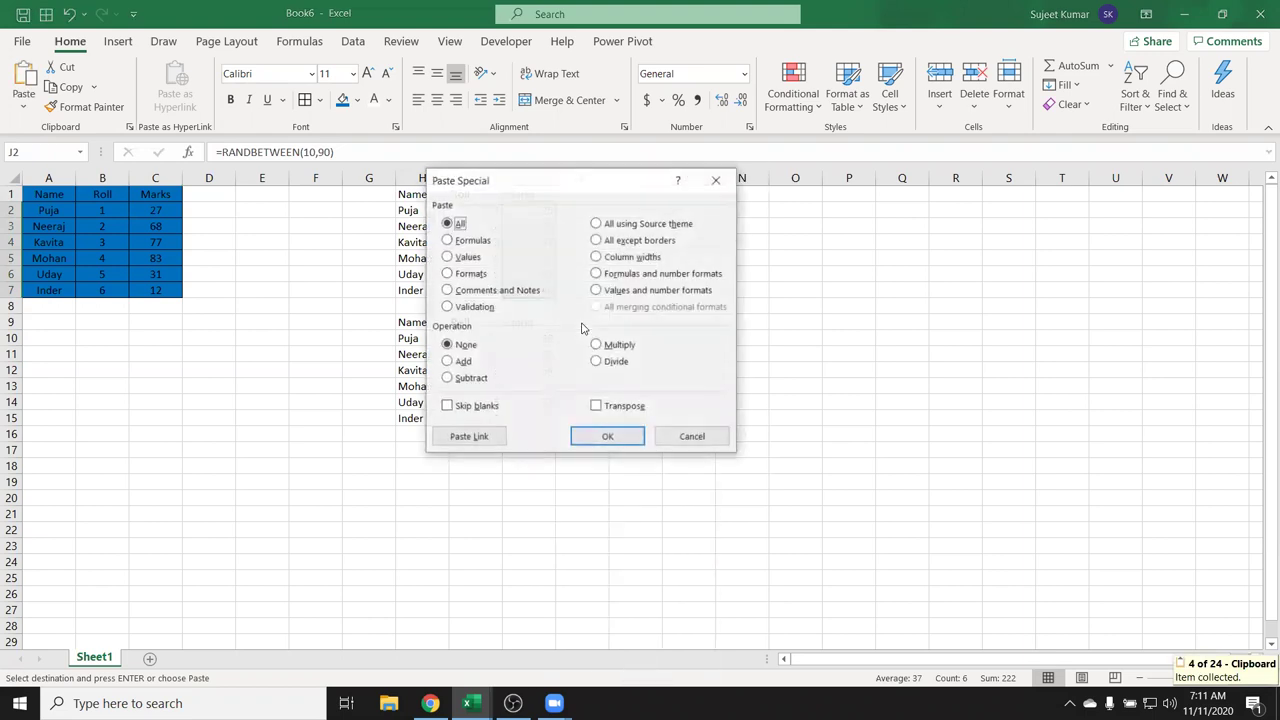
left_click(466, 258)
left_click_drag(533, 182, 726, 147)
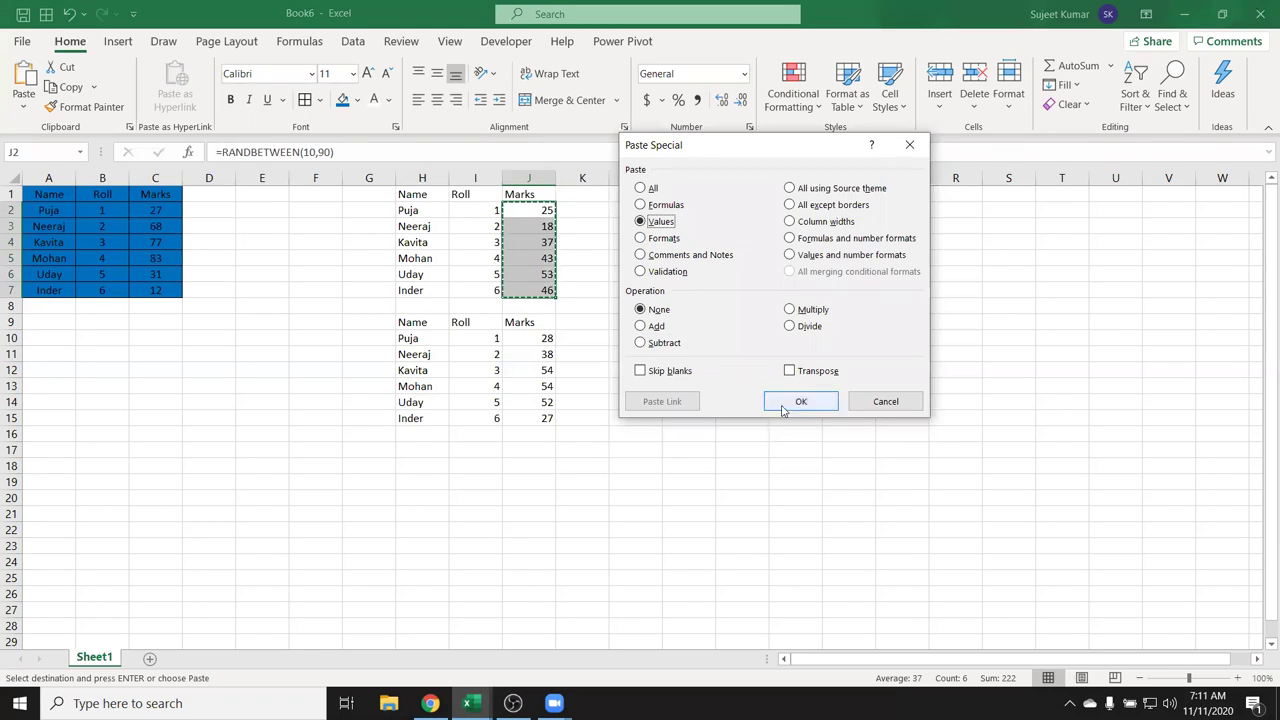
left_click(782, 403)
Check that J2:J7 now hold fixed numbers 25, 18, 37, 43, 53, 46
left_click(537, 274)
left_click(538, 243)
left_click(538, 226)
left_click(538, 210)
left_click(538, 242)
left_click(538, 274)
left_click(538, 290)
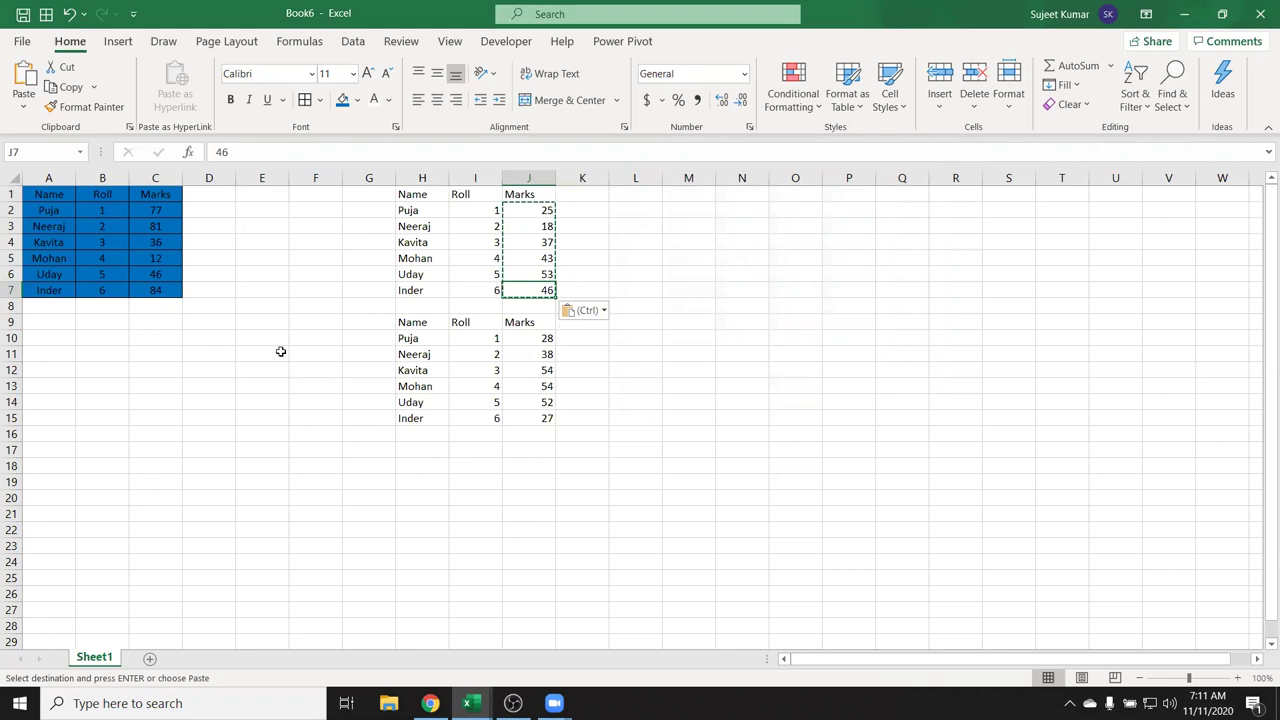
left_click_drag(50, 198, 156, 289)
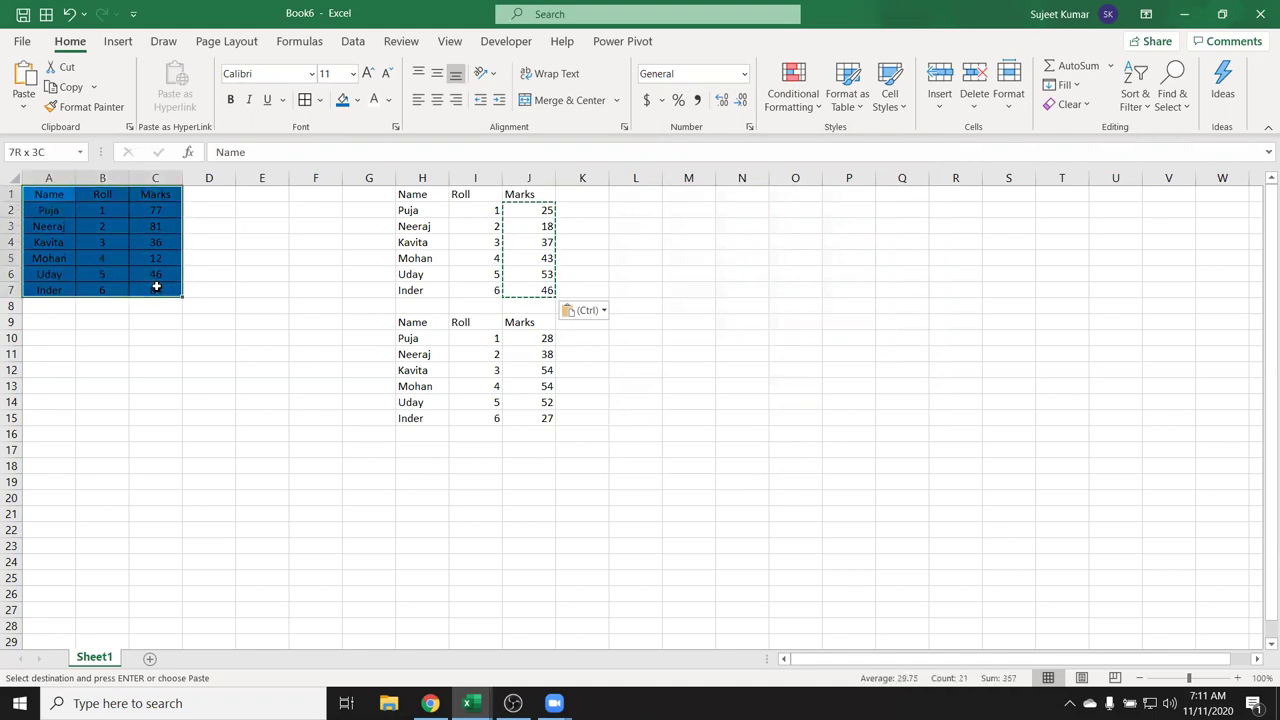
Copy A1:C7 and paste only its Formats, blue fill and borders, starting at L5
key("ctrl+c")
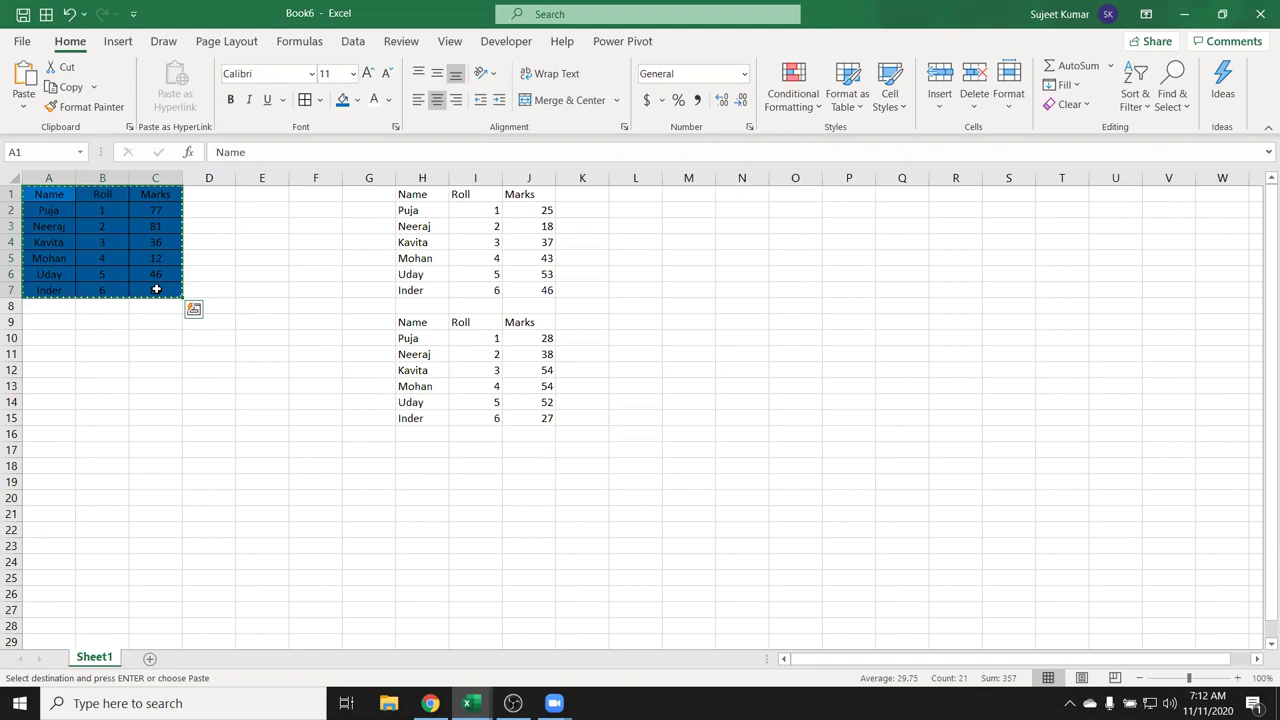
right_click(636, 258)
left_click(679, 325)
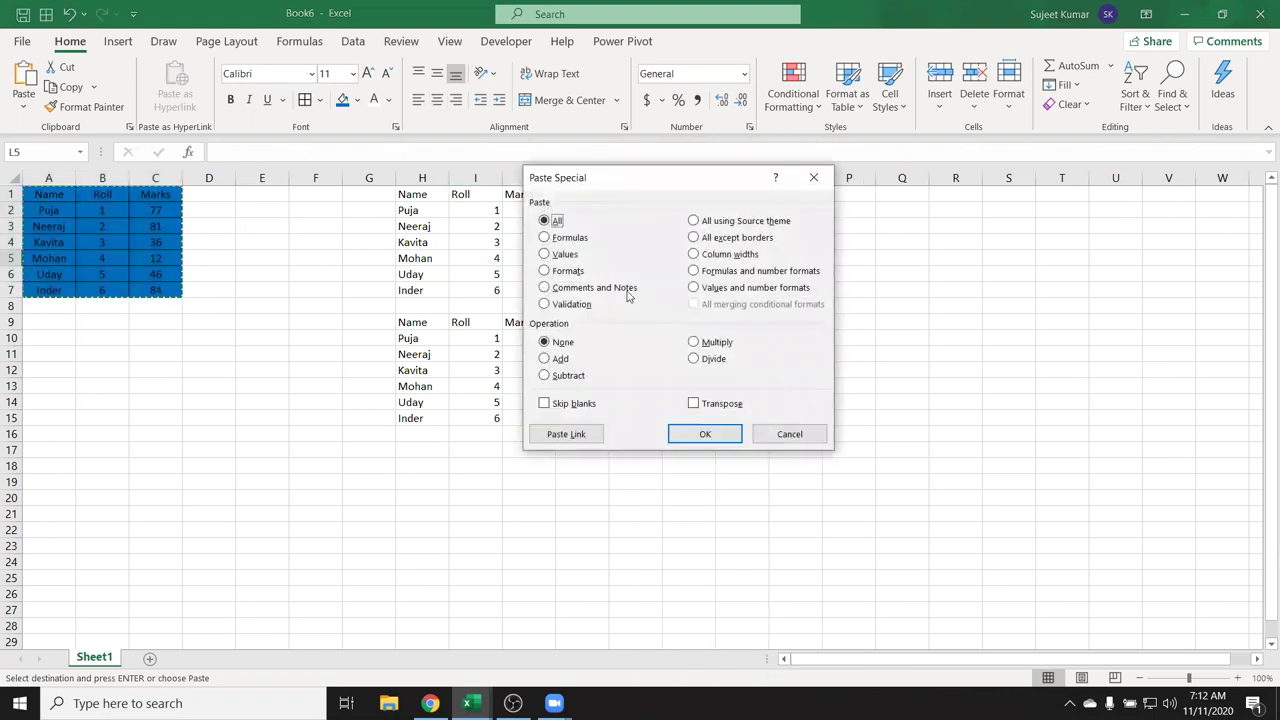
left_click(546, 271)
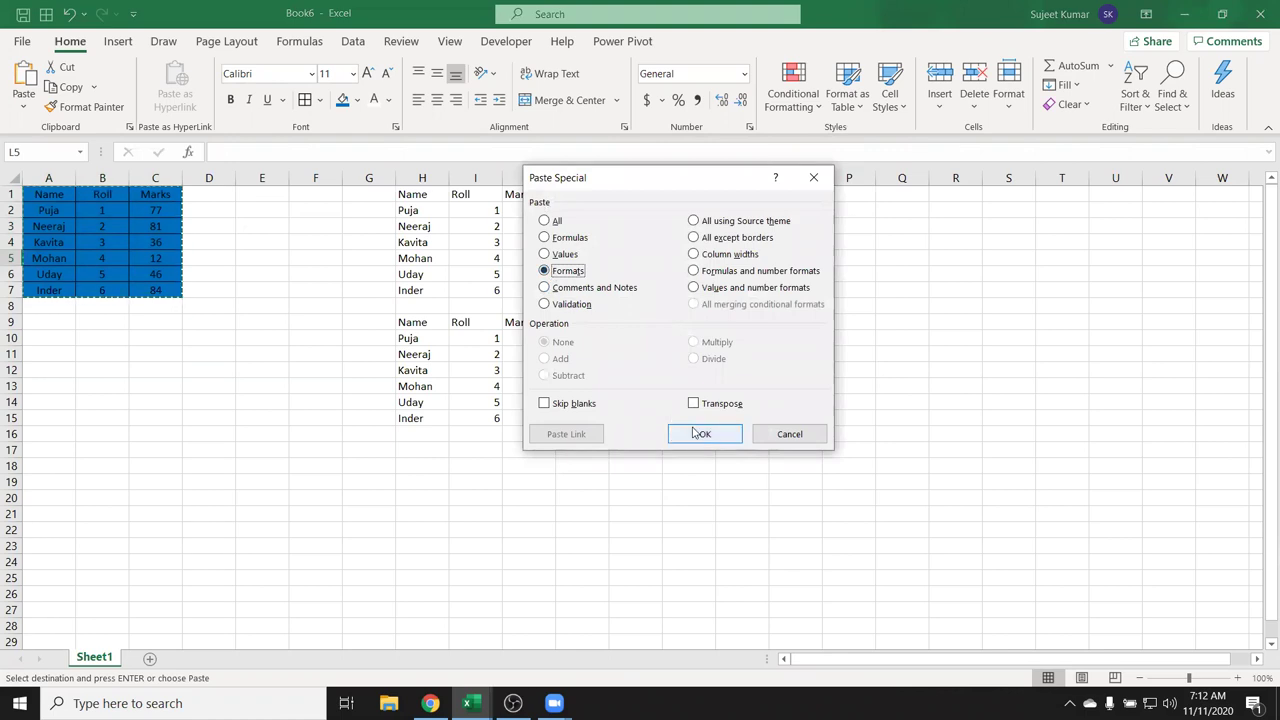
left_click(703, 434)
left_click(635, 434)
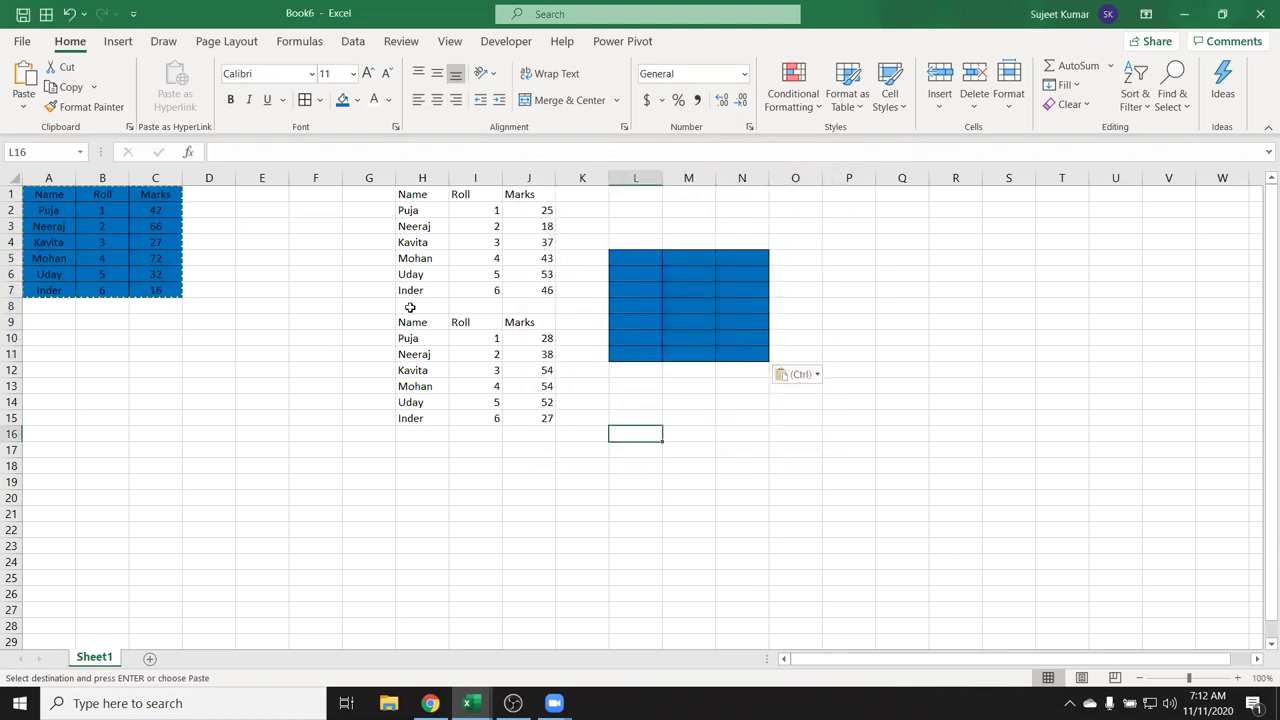
left_click(369, 257)
key("F9")
left_click(326, 272)
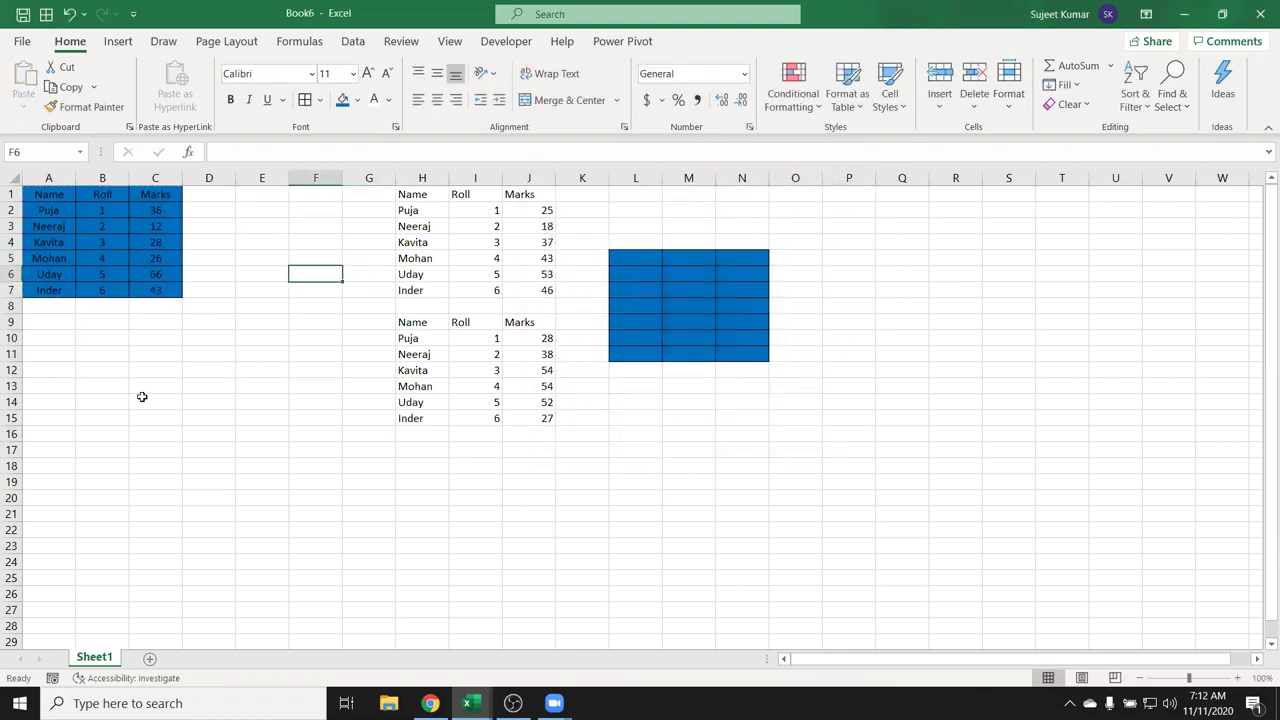
Post the comment 'this is final marks' on the Marks header C1, then reselect C1
right_click(153, 197)
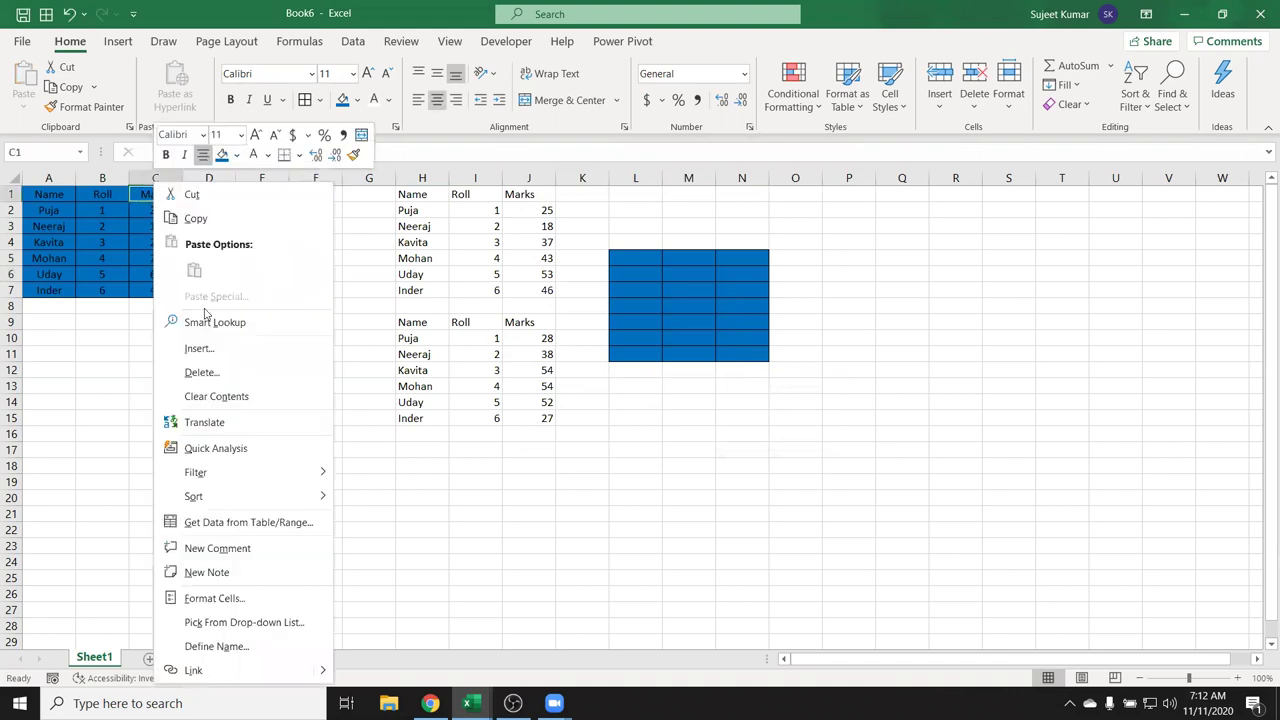
left_click(237, 552)
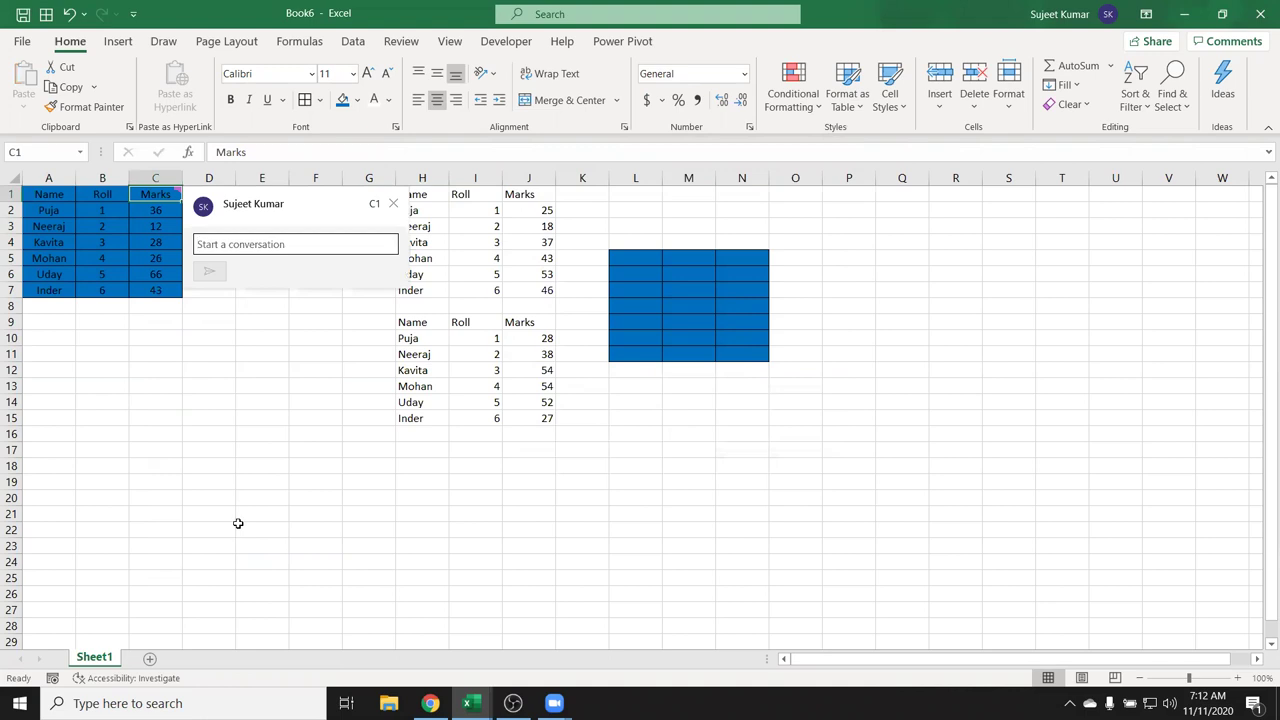
type("this ")
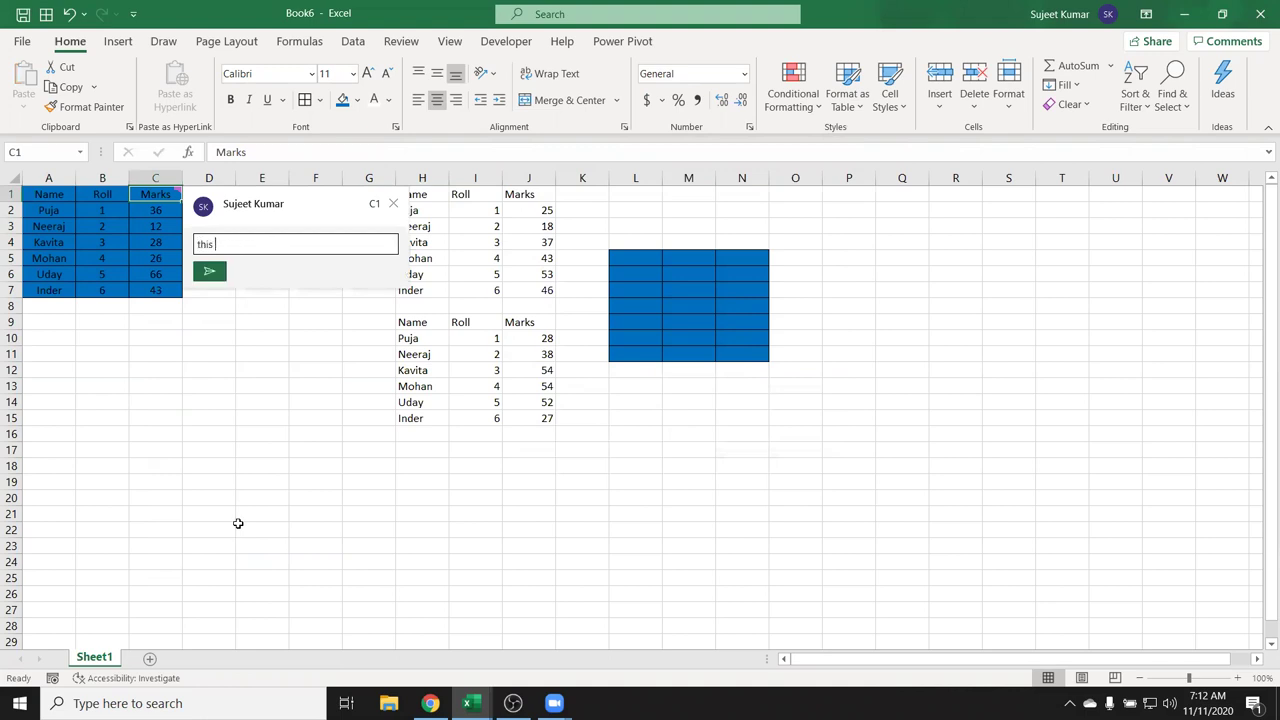
type("is final marks")
left_click(215, 272)
left_click(247, 348)
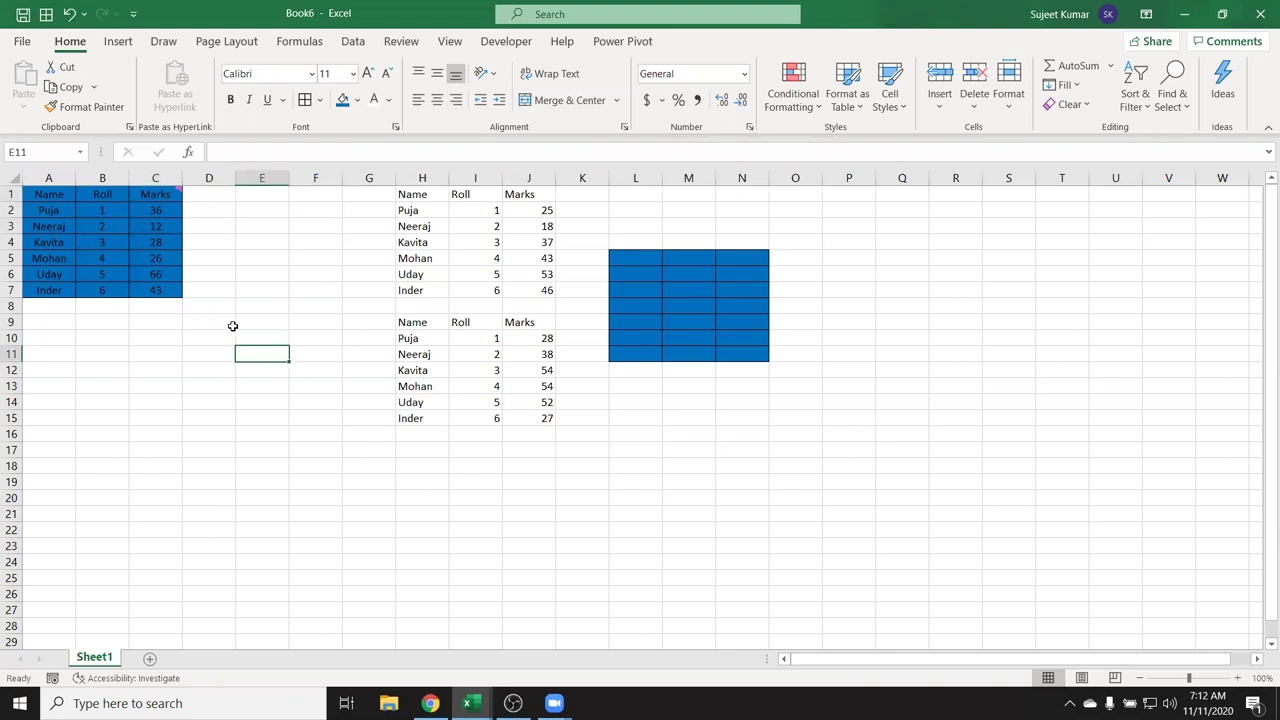
mouse_move(170, 196)
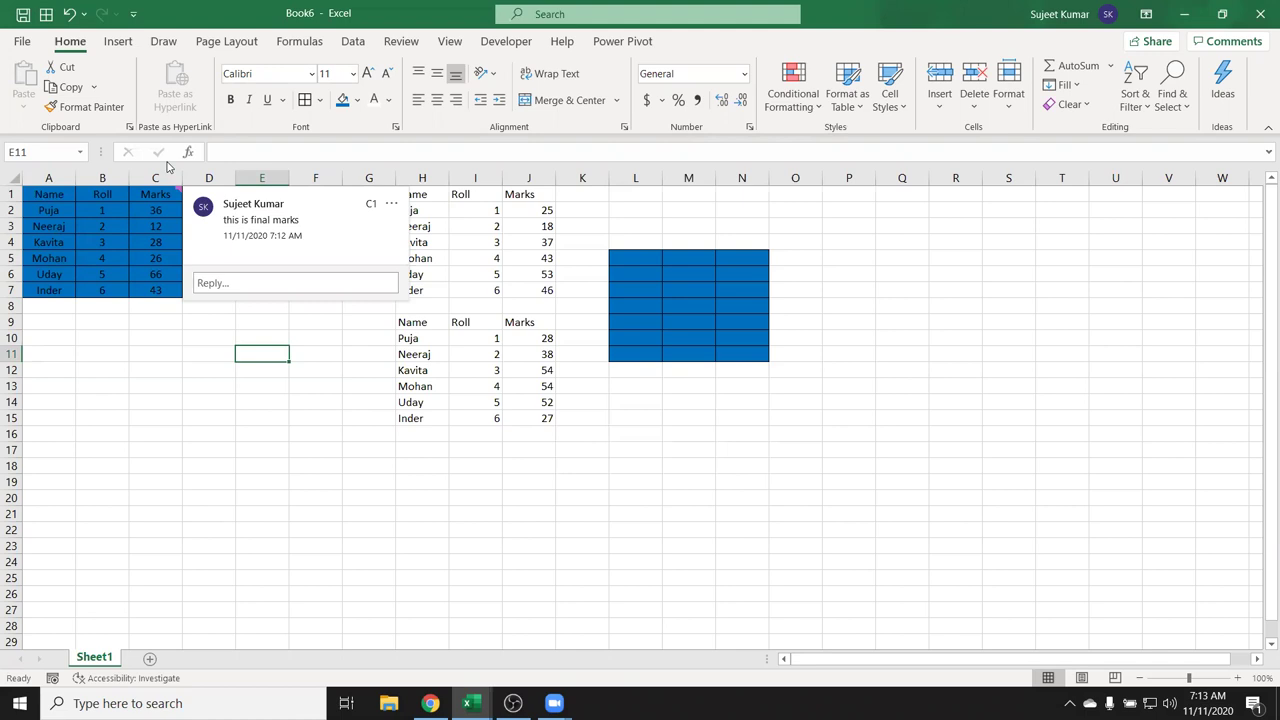
left_click(158, 189)
Copy C1 and paste only its comment into P3:P7 with Paste Special Comments and Notes
mouse_move(158, 189)
key("ctrl+c")
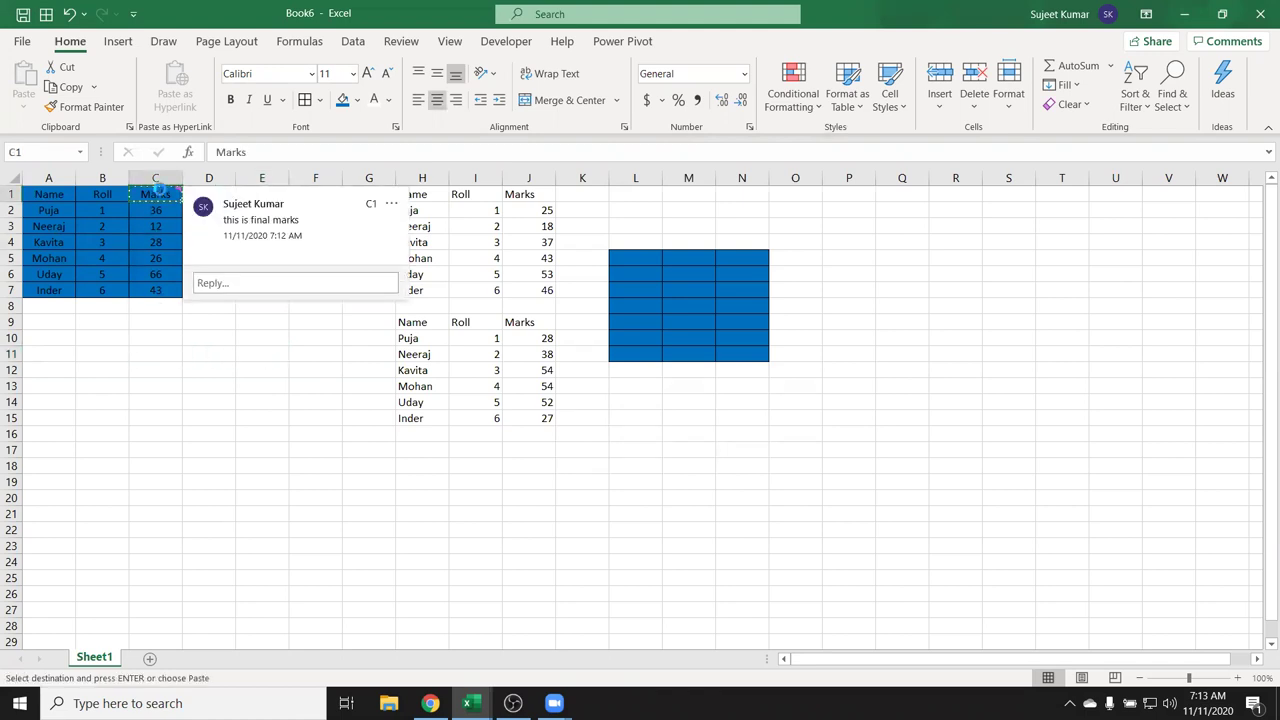
left_click(858, 226)
left_click_drag(866, 256, 865, 281)
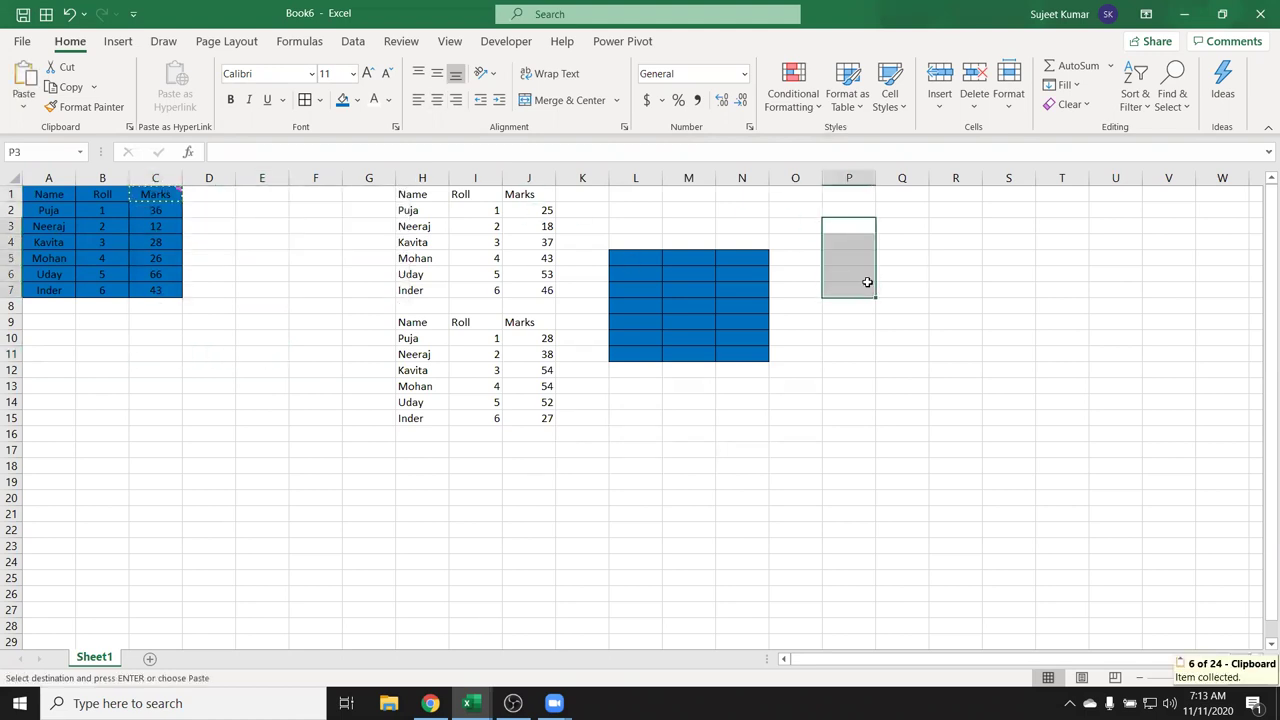
right_click(865, 281)
left_click(888, 330)
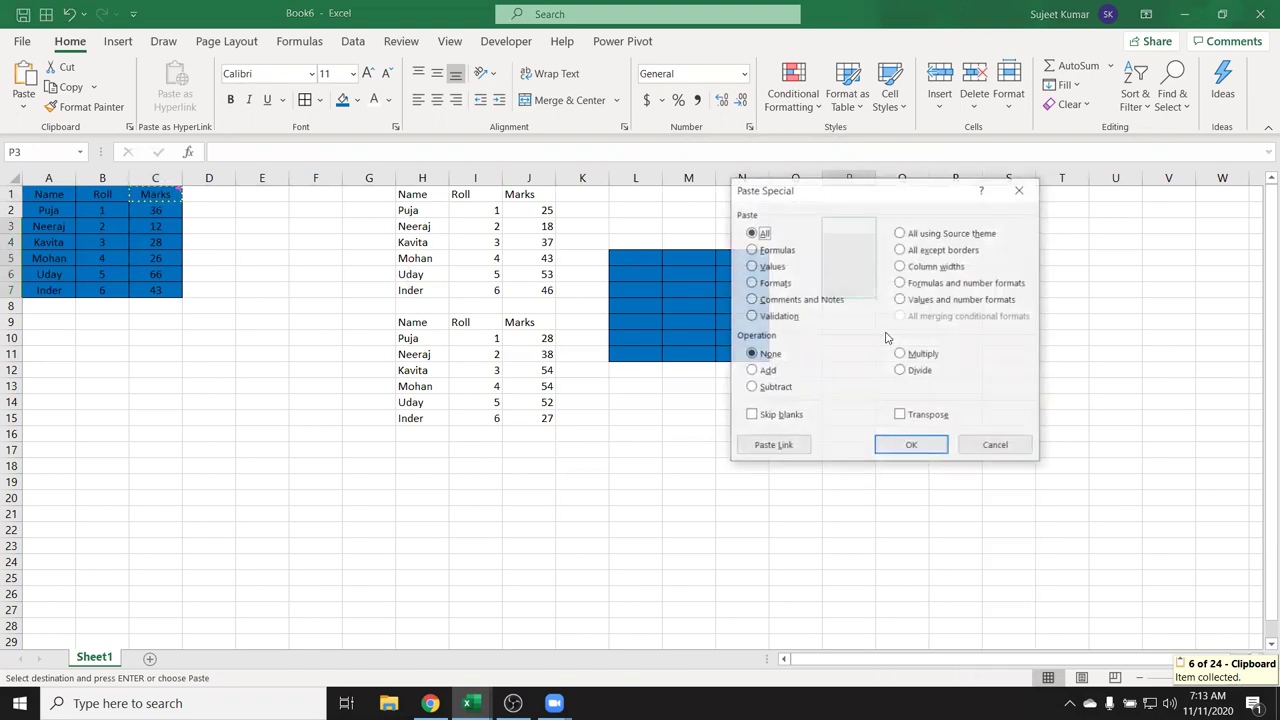
left_click(765, 299)
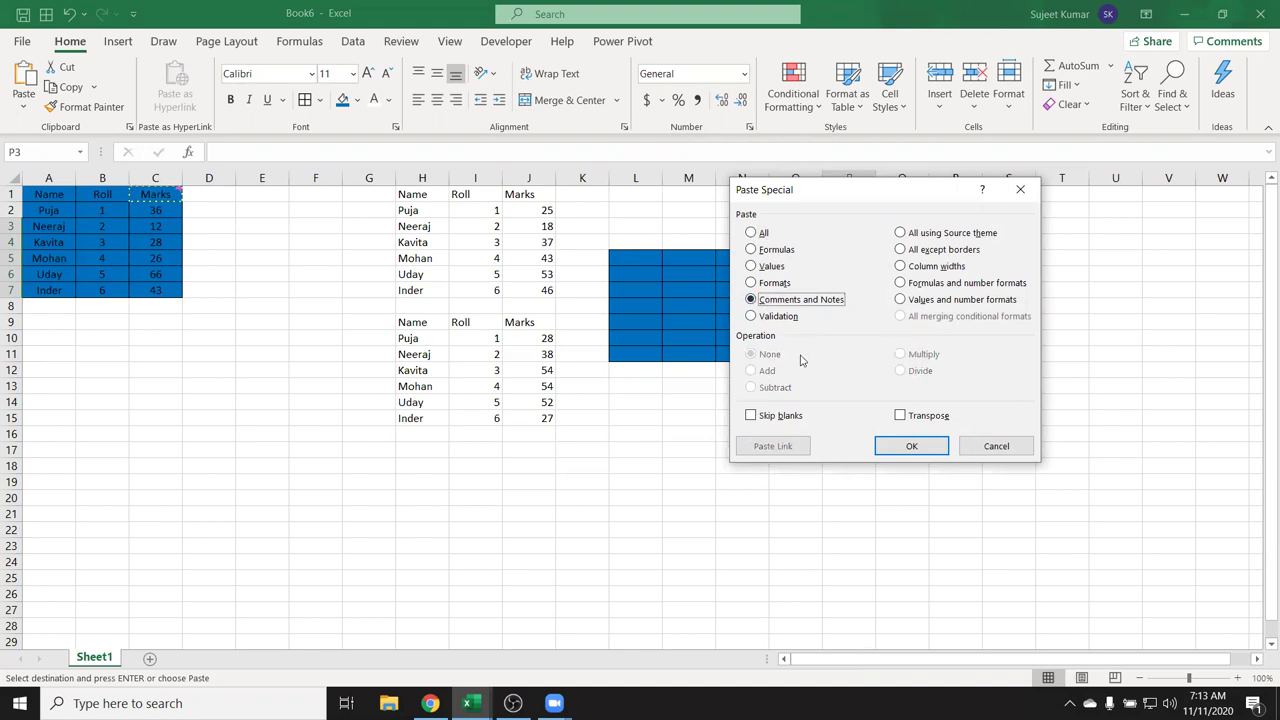
left_click(925, 456)
left_click(658, 449)
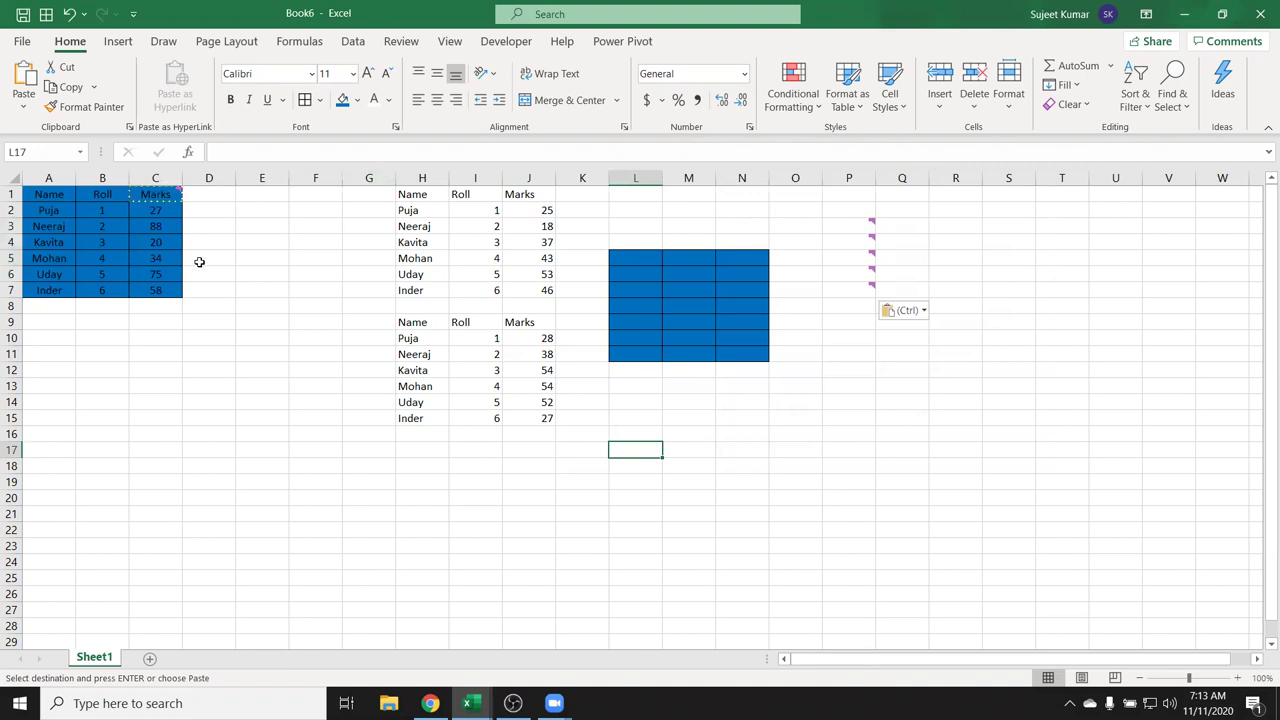
Copy the Name/Roll/Marks table A1:C7
left_click(50, 196)
left_click_drag(56, 206, 165, 290)
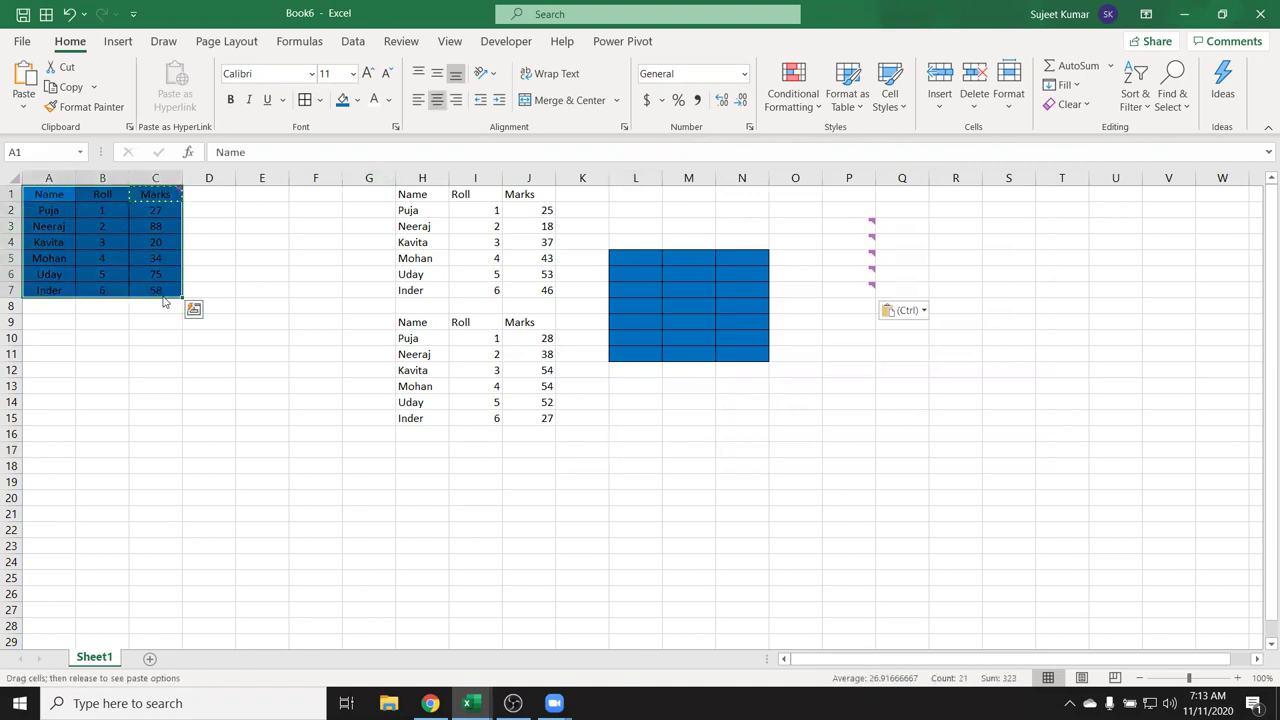
right_click(163, 292)
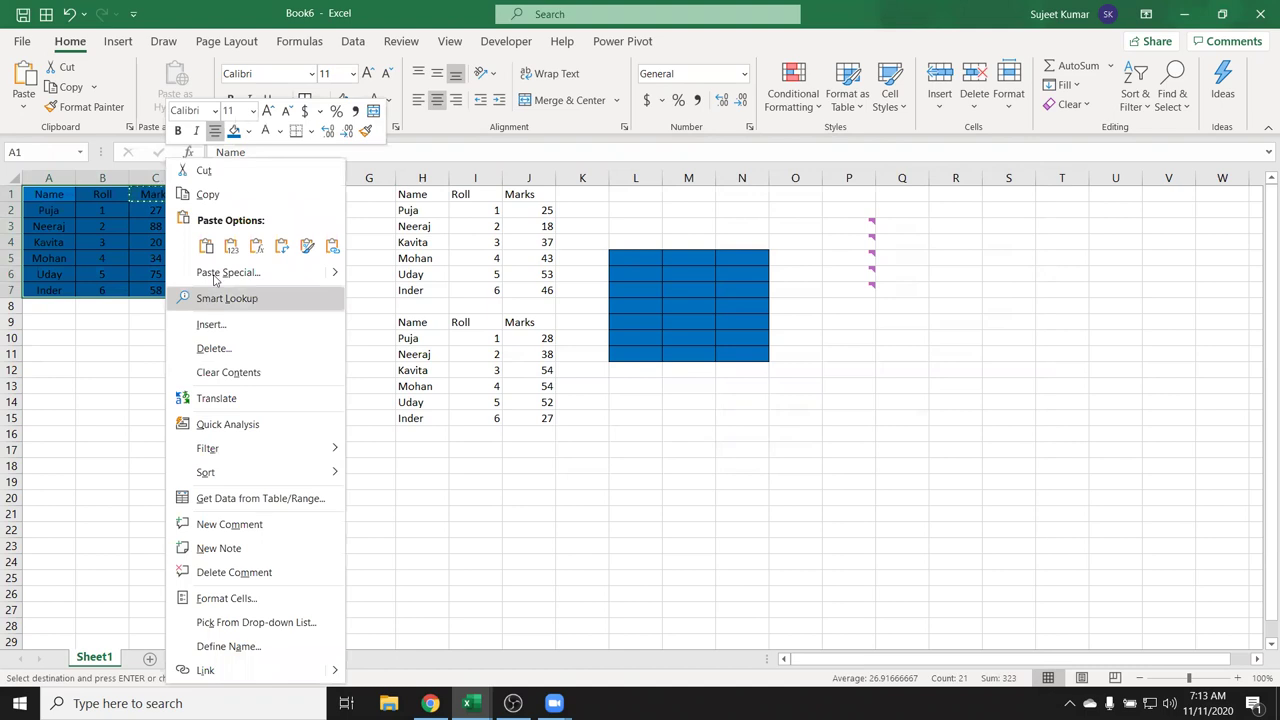
left_click(207, 194)
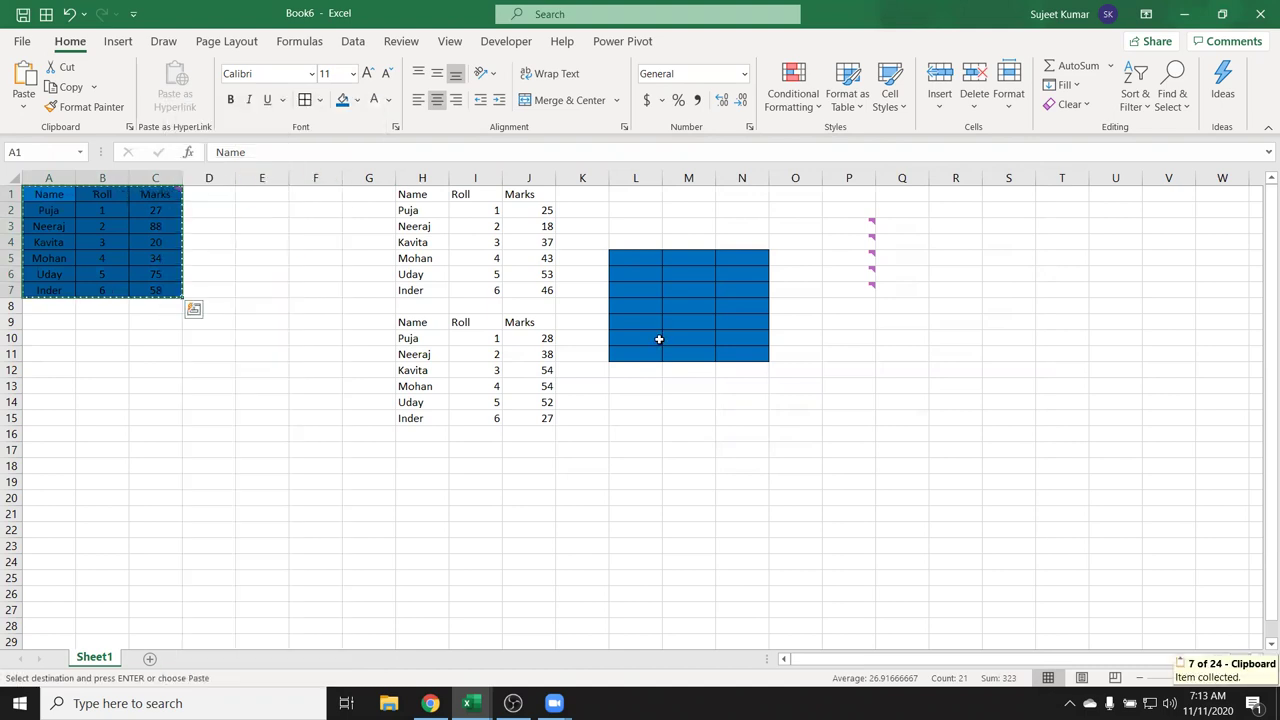
Paste the table at Q12 using Paste Special All except borders
left_click(912, 369)
right_click(912, 369)
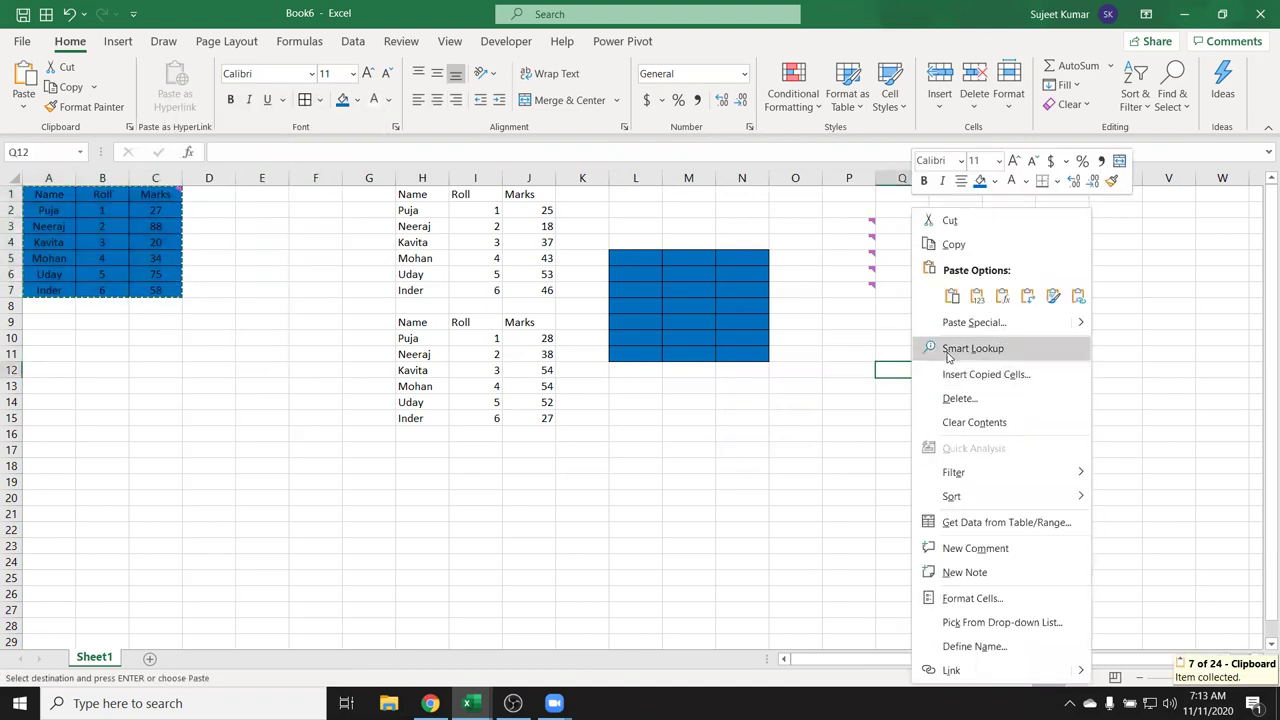
left_click(958, 325)
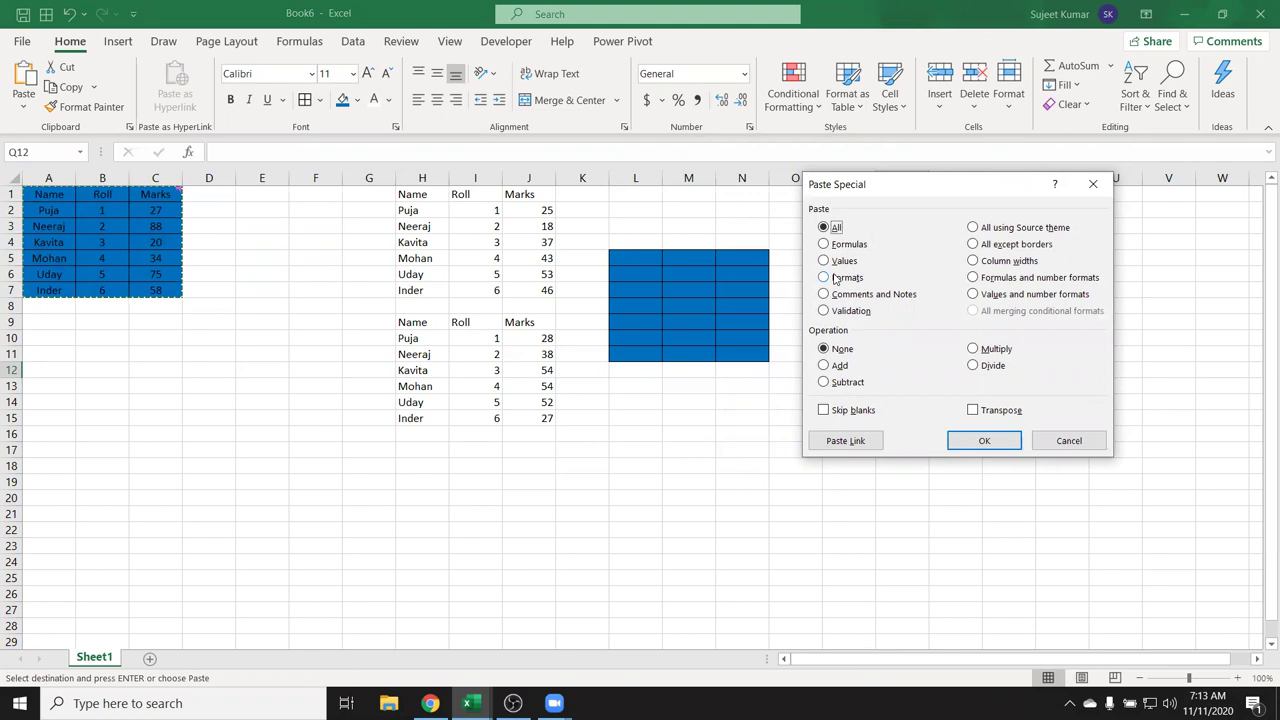
left_click(991, 248)
left_click(982, 440)
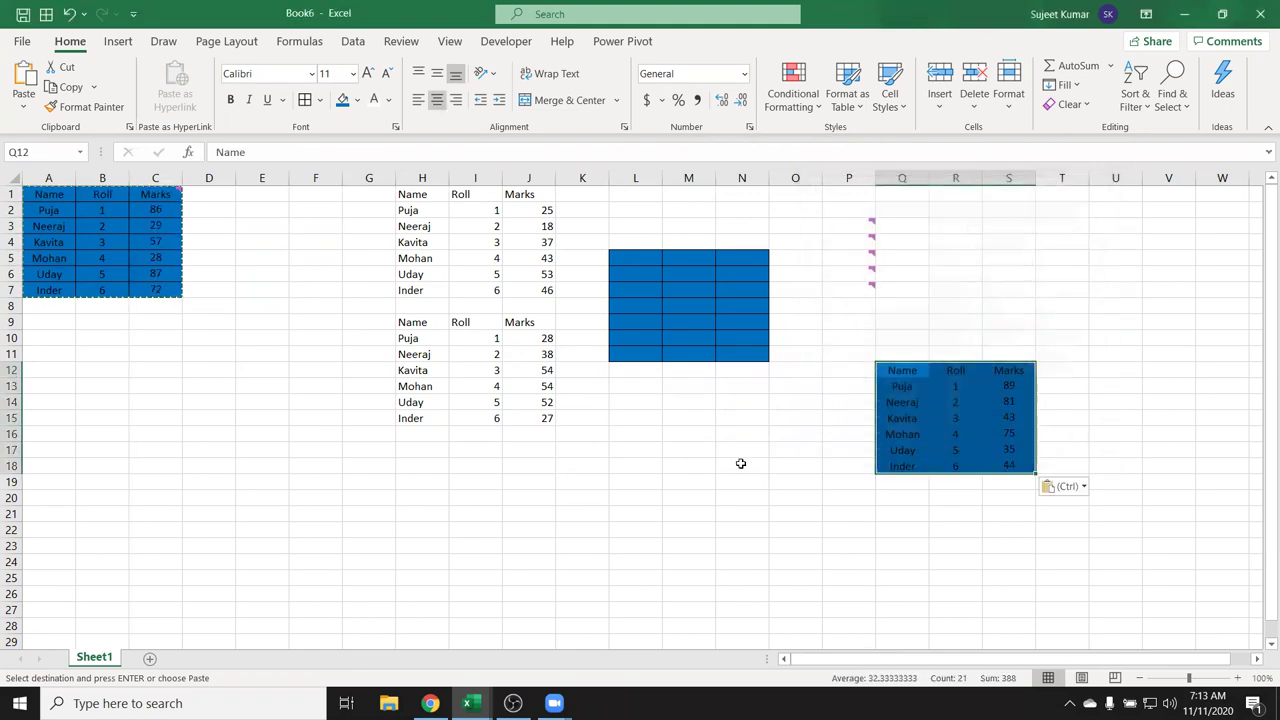
left_click_drag(320, 177, 1005, 181)
Delete columns F:S, autofit columns B and C, and narrow column A
right_click(990, 181)
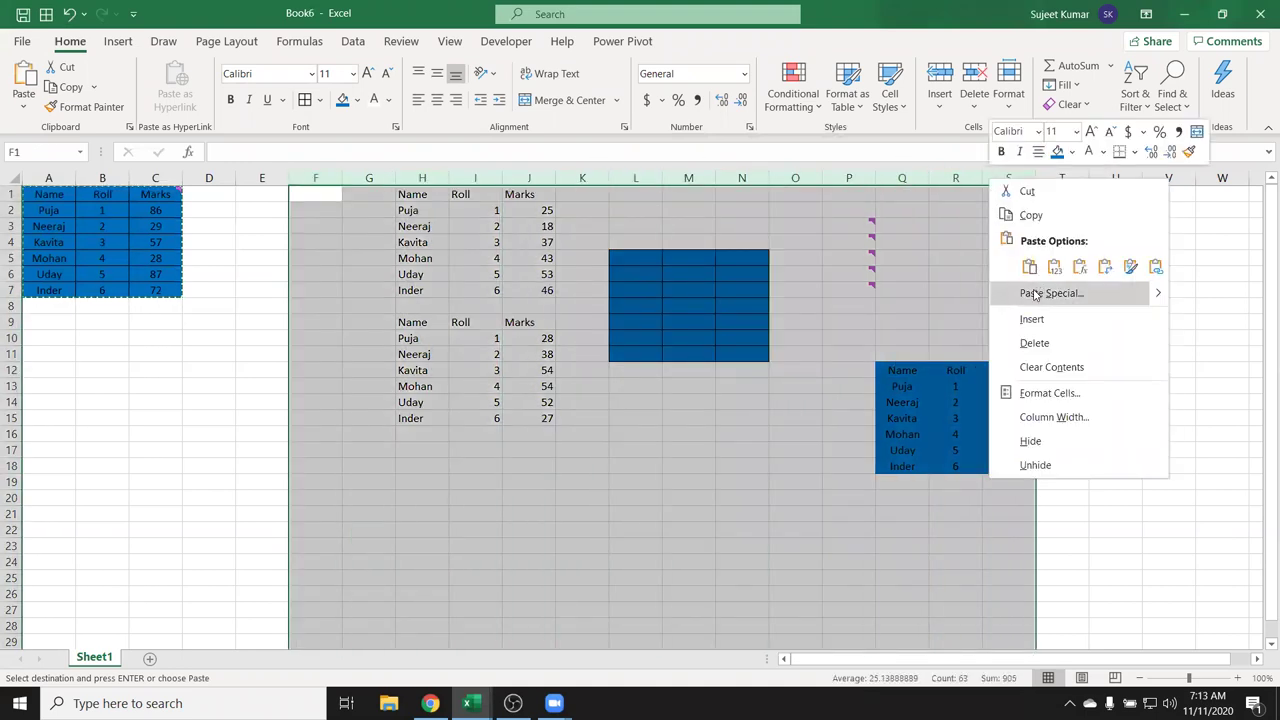
left_click(1043, 350)
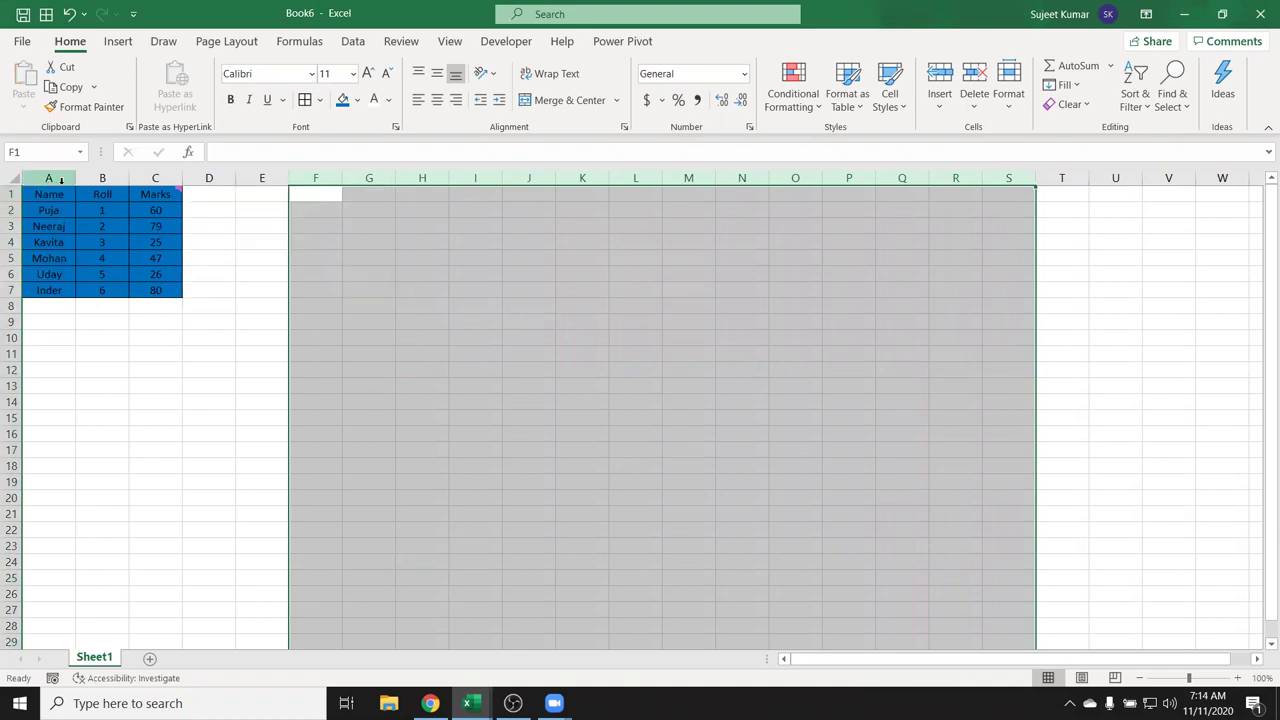
double_click(129, 179)
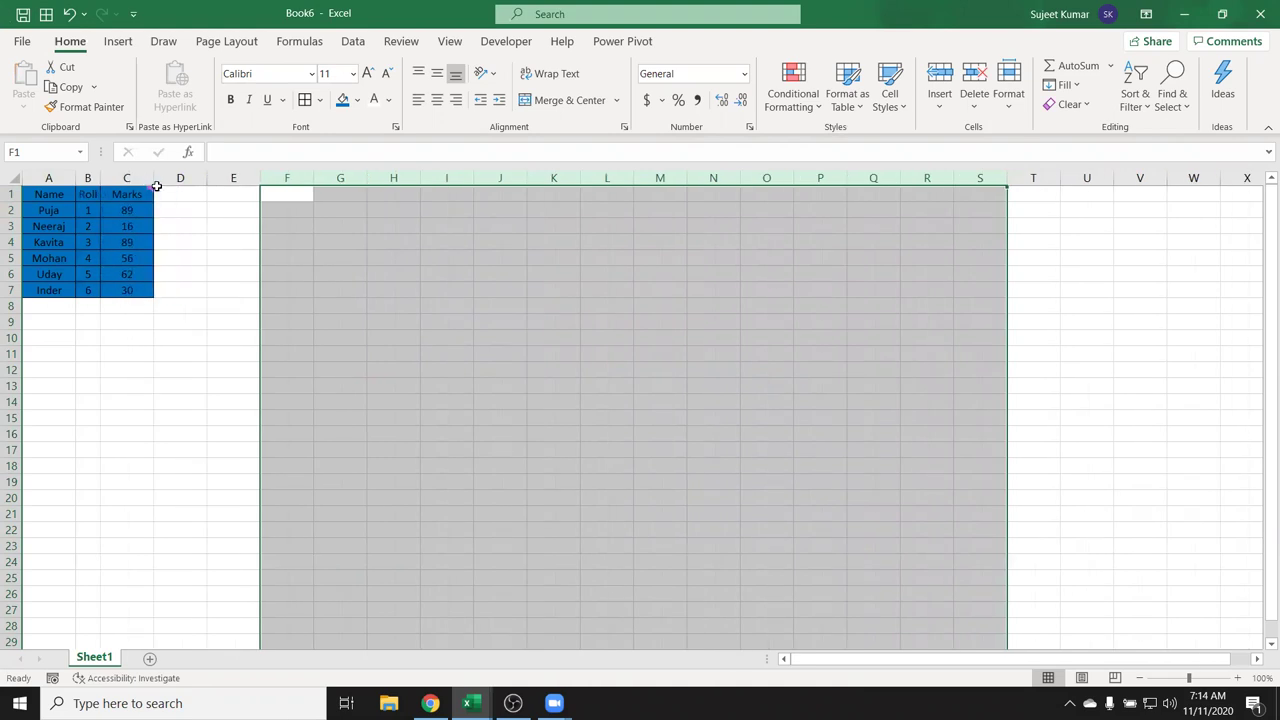
double_click(154, 178)
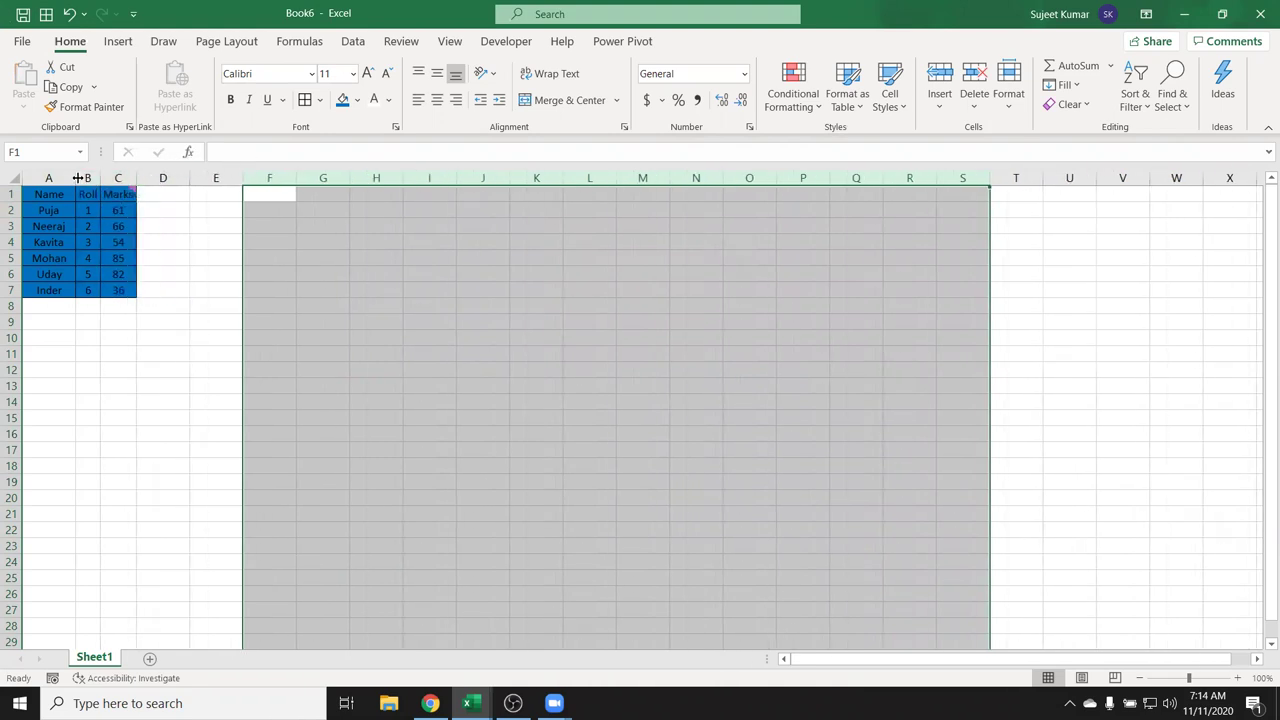
mouse_move(76, 178)
left_mouse_down()
mouse_move(62, 178)
mouse_move(103, 290)
left_mouse_up()
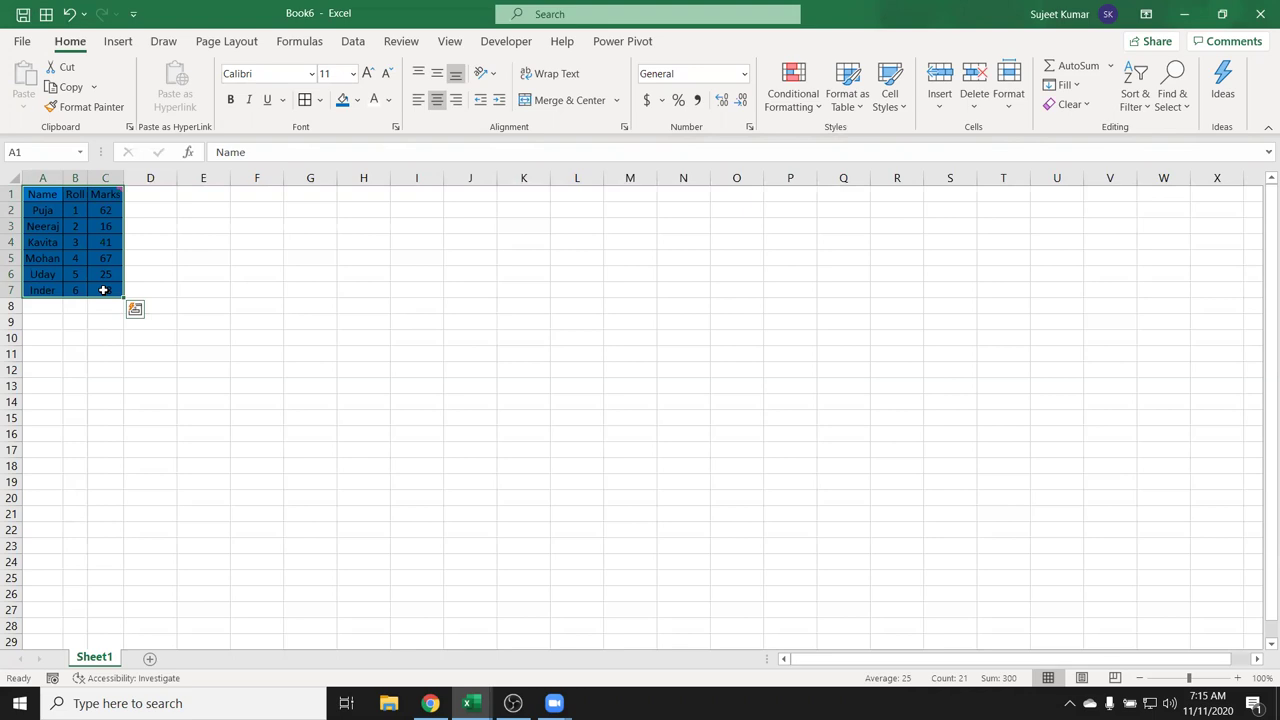
Copy table A1:C7 and paste it at J1 with Ctrl+V
right_click(99, 264)
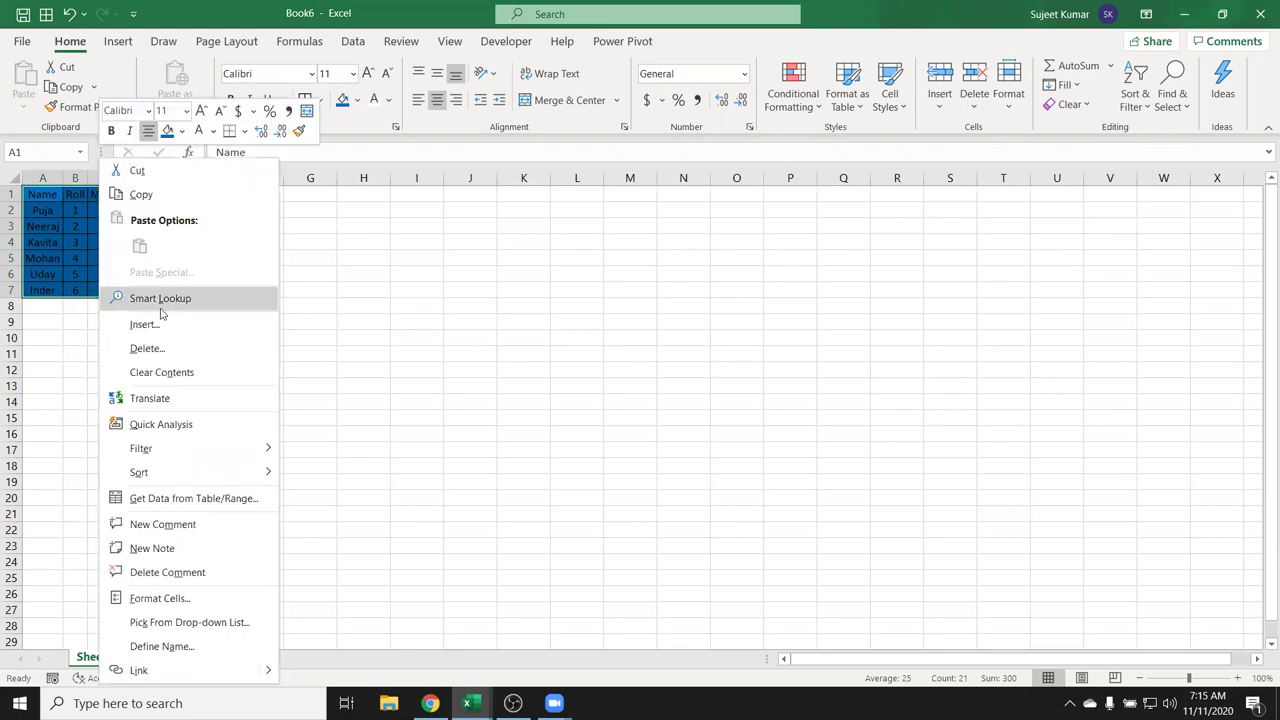
left_click(141, 194)
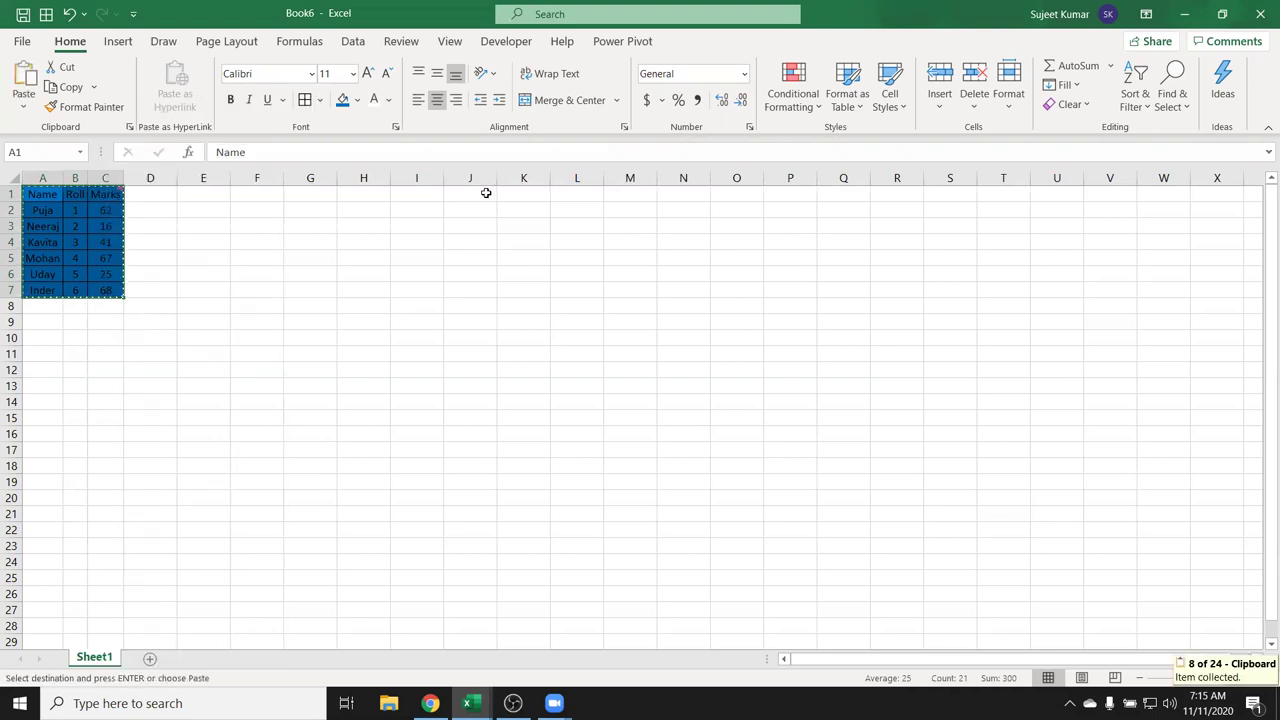
left_click(486, 193)
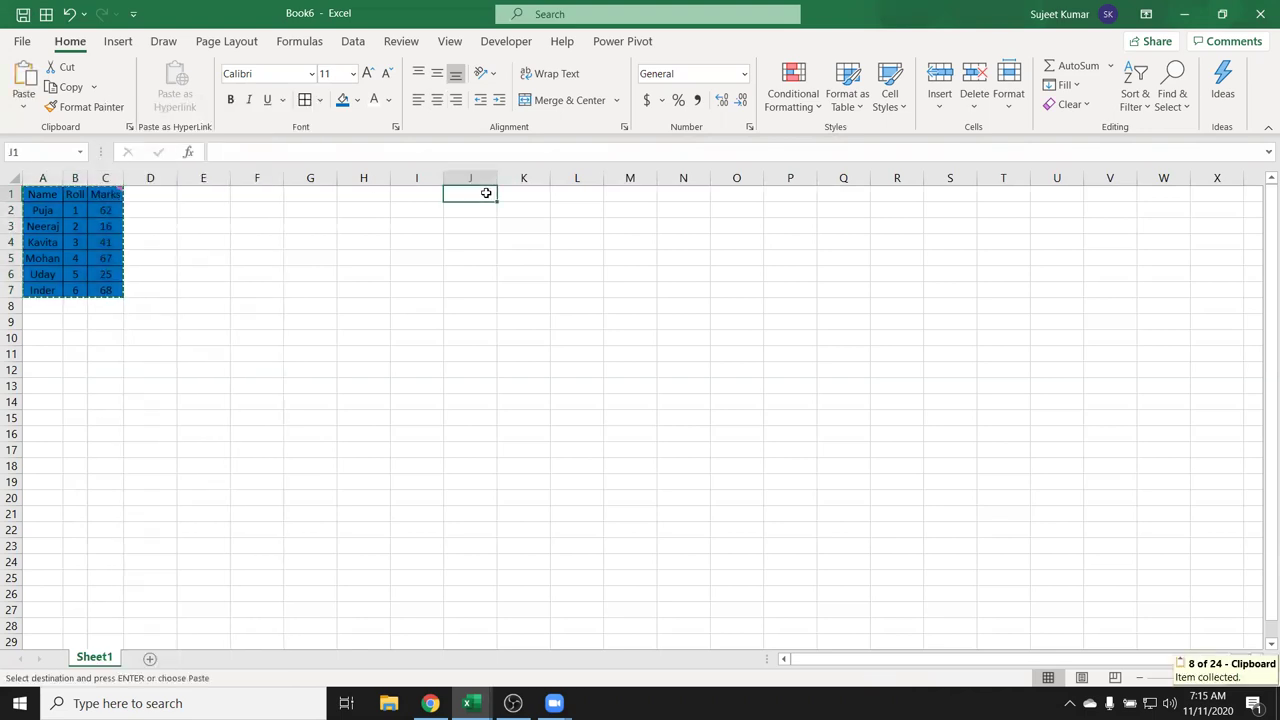
key("ctrl+v")
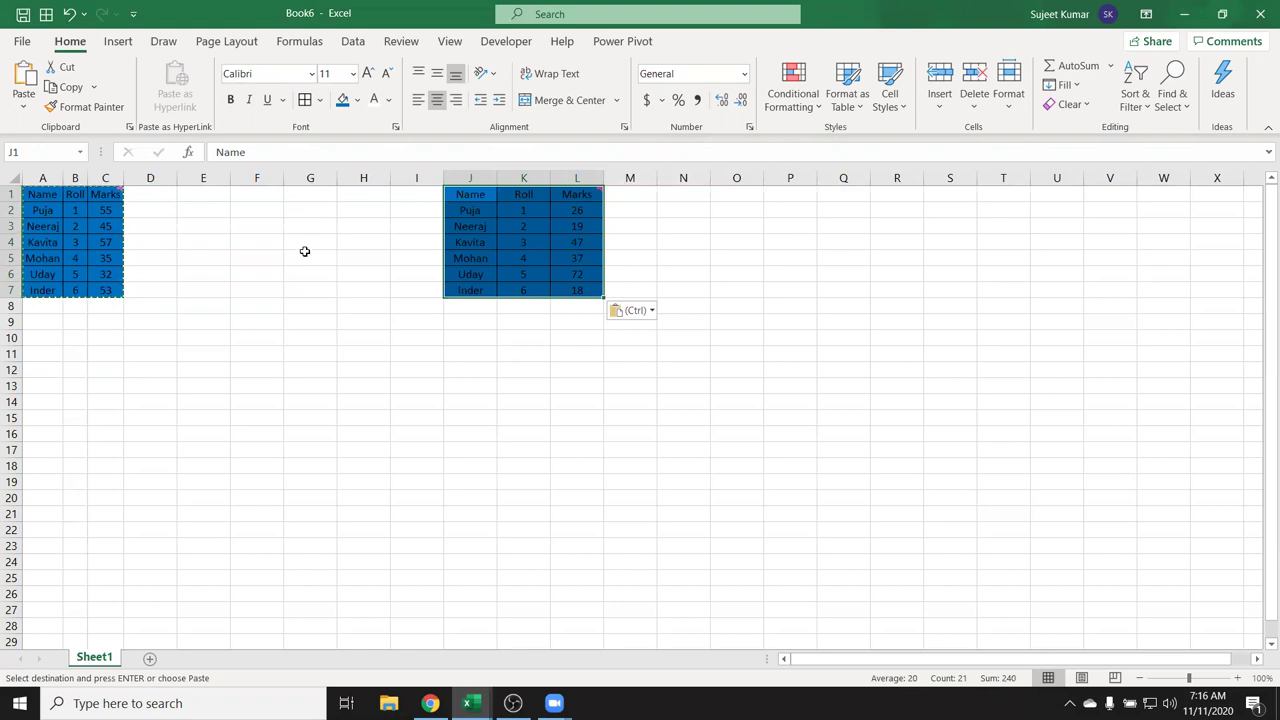
left_click(400, 229)
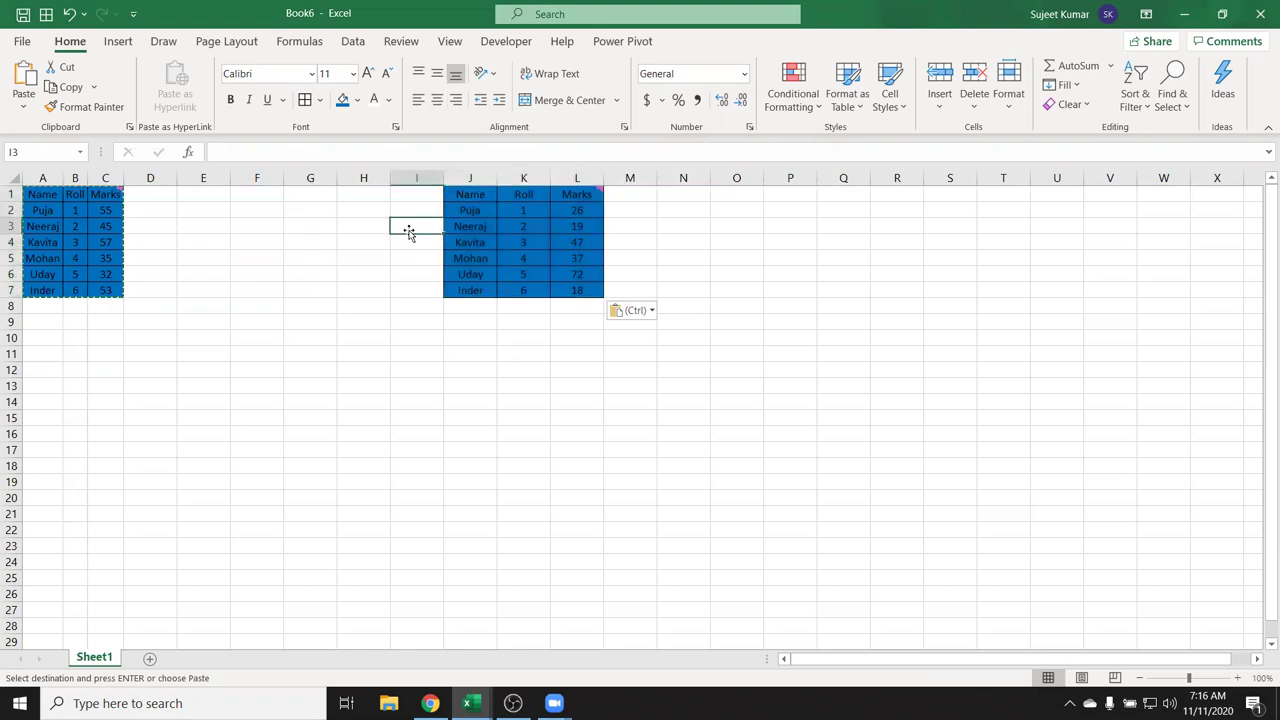
left_click(457, 195)
Paste Special Column widths at J1 so columns J:L match A:C
right_click(458, 195)
left_click(543, 297)
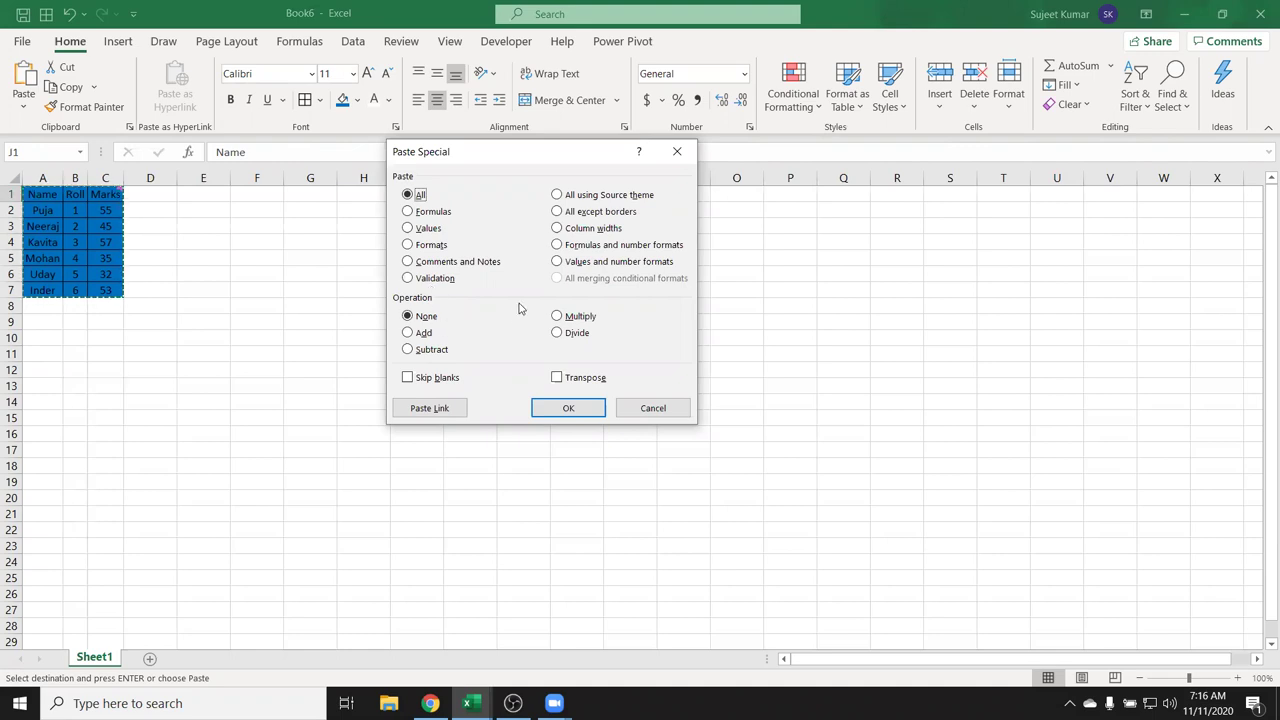
left_click(557, 228)
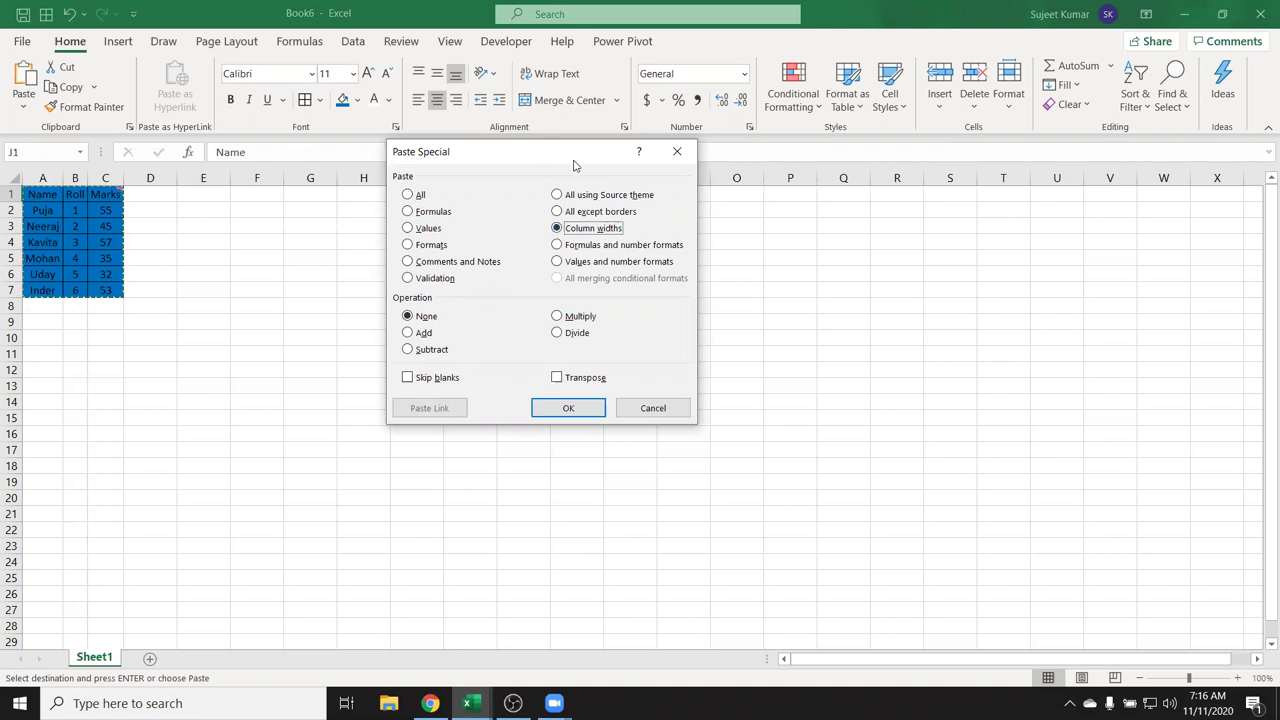
left_click_drag(575, 165, 991, 155)
left_click(984, 398)
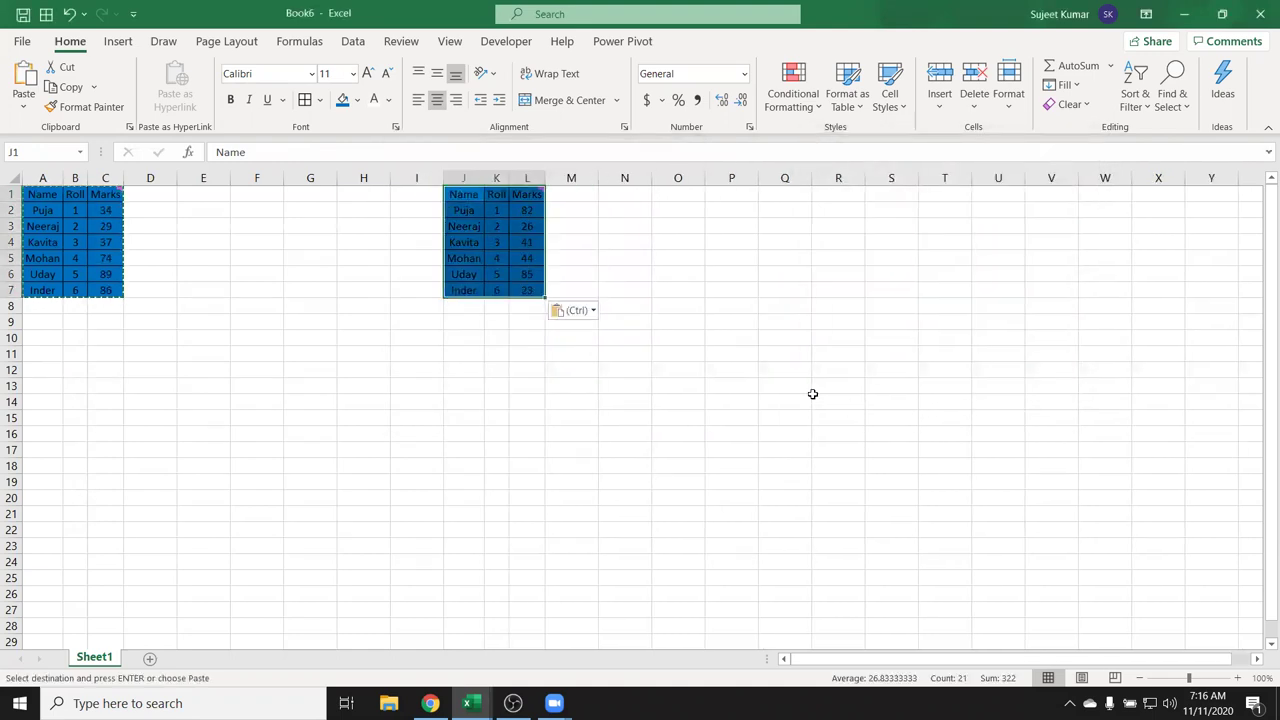
Paste Special Column widths at O1 to narrow empty columns O:Q
left_click(692, 197)
right_click(690, 199)
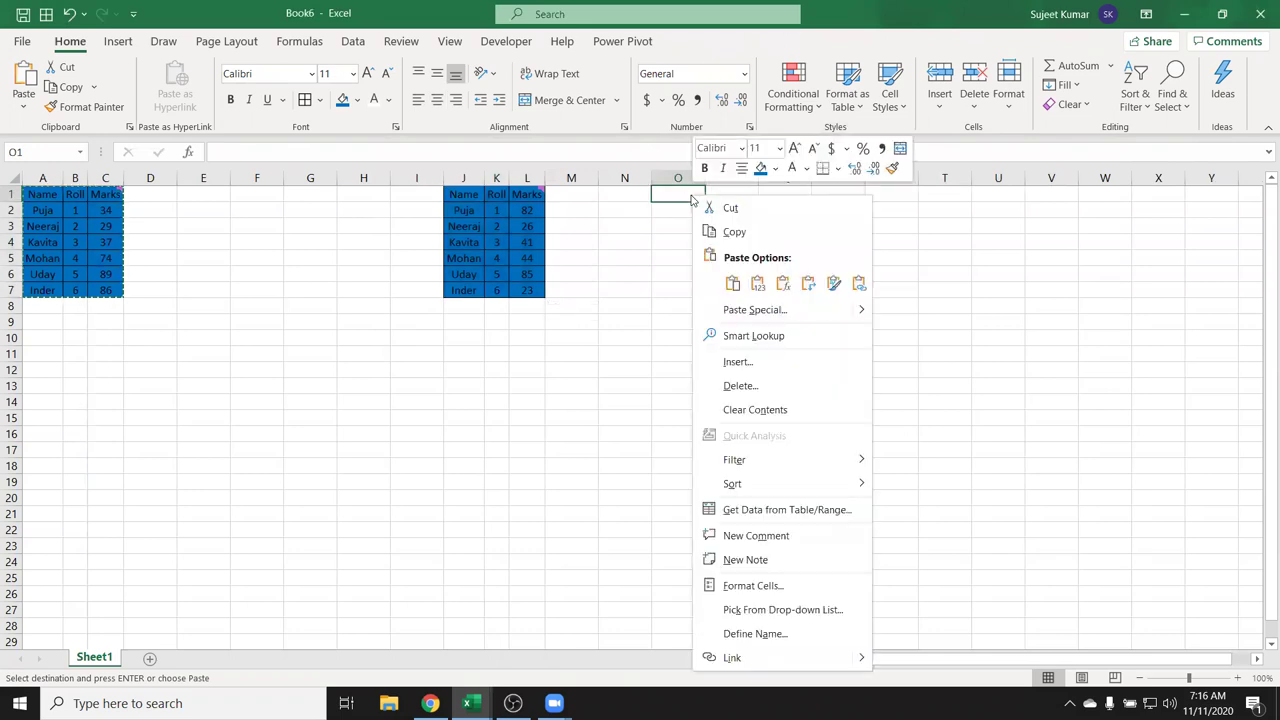
left_click(733, 310)
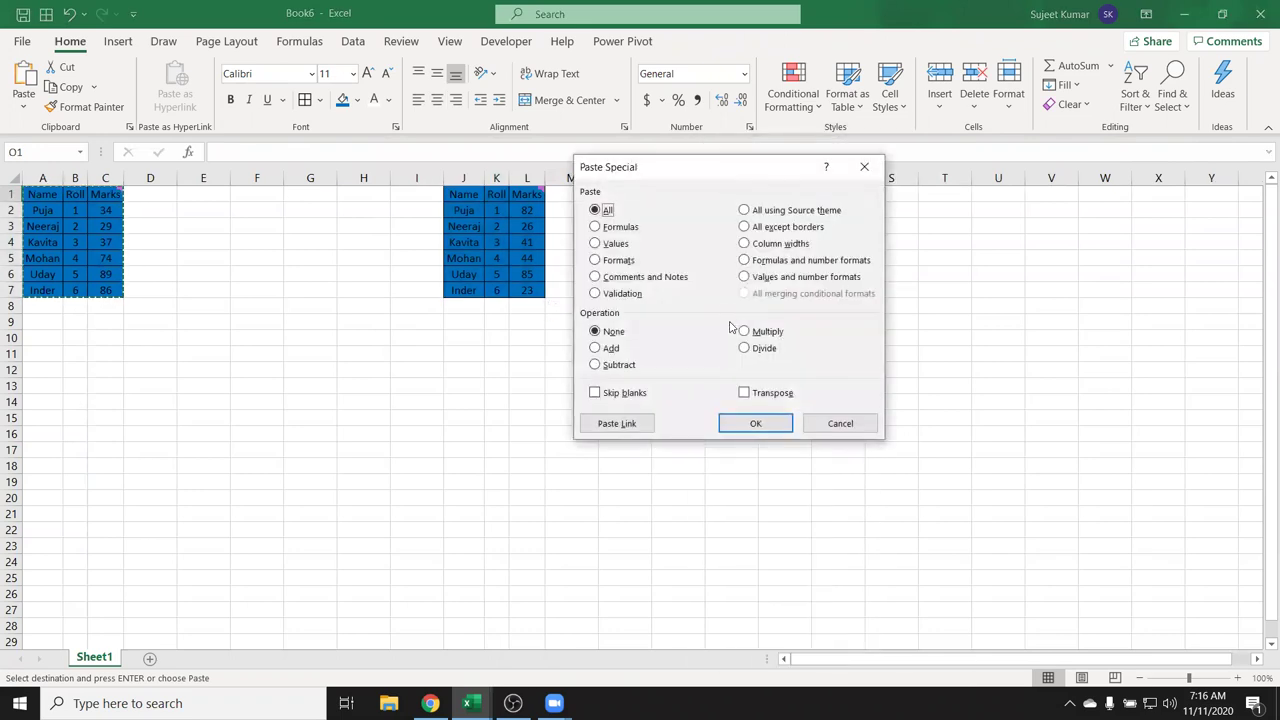
left_click(765, 245)
left_click(755, 429)
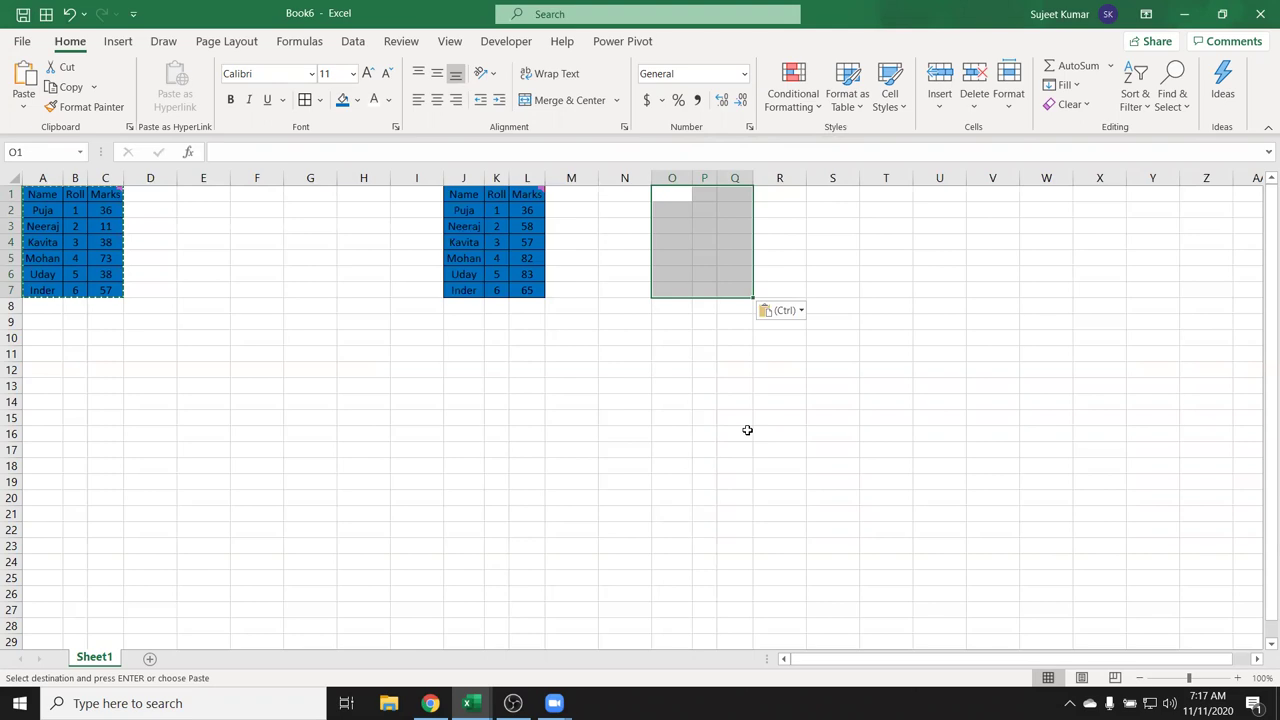
Paste the table at R1 with Keep Source Column Widths
right_click(705, 203)
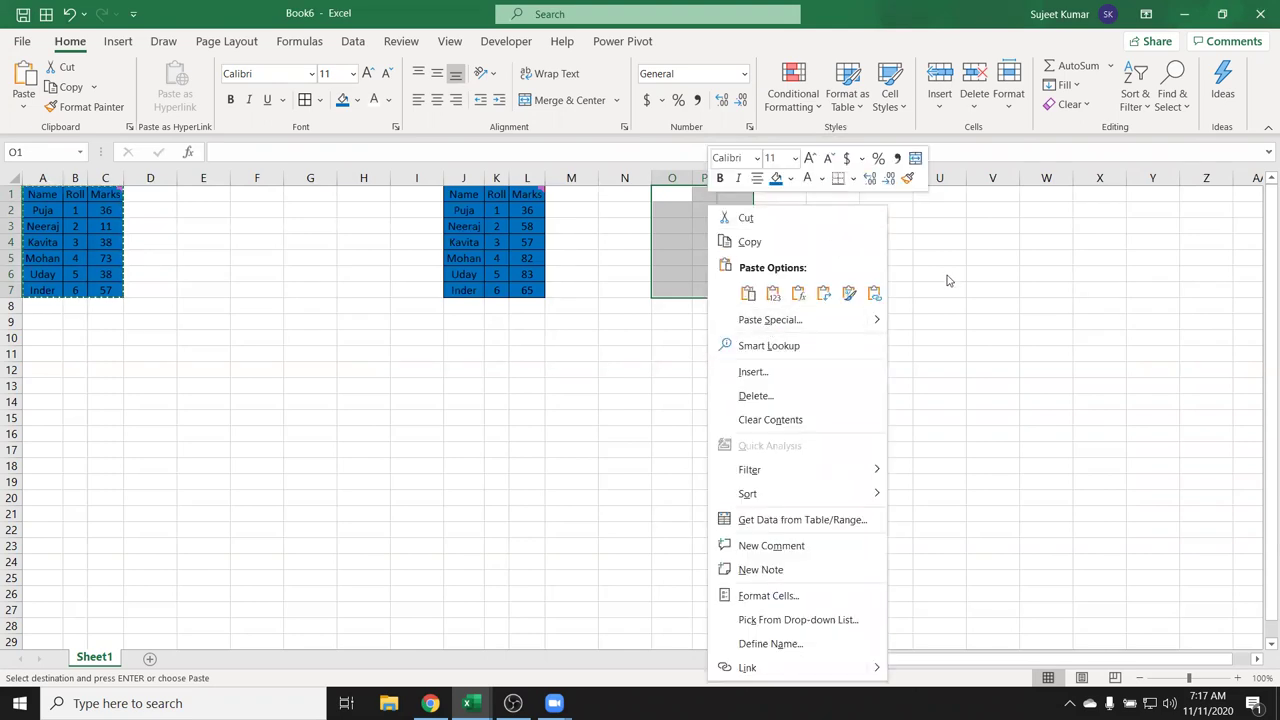
key("Escape")
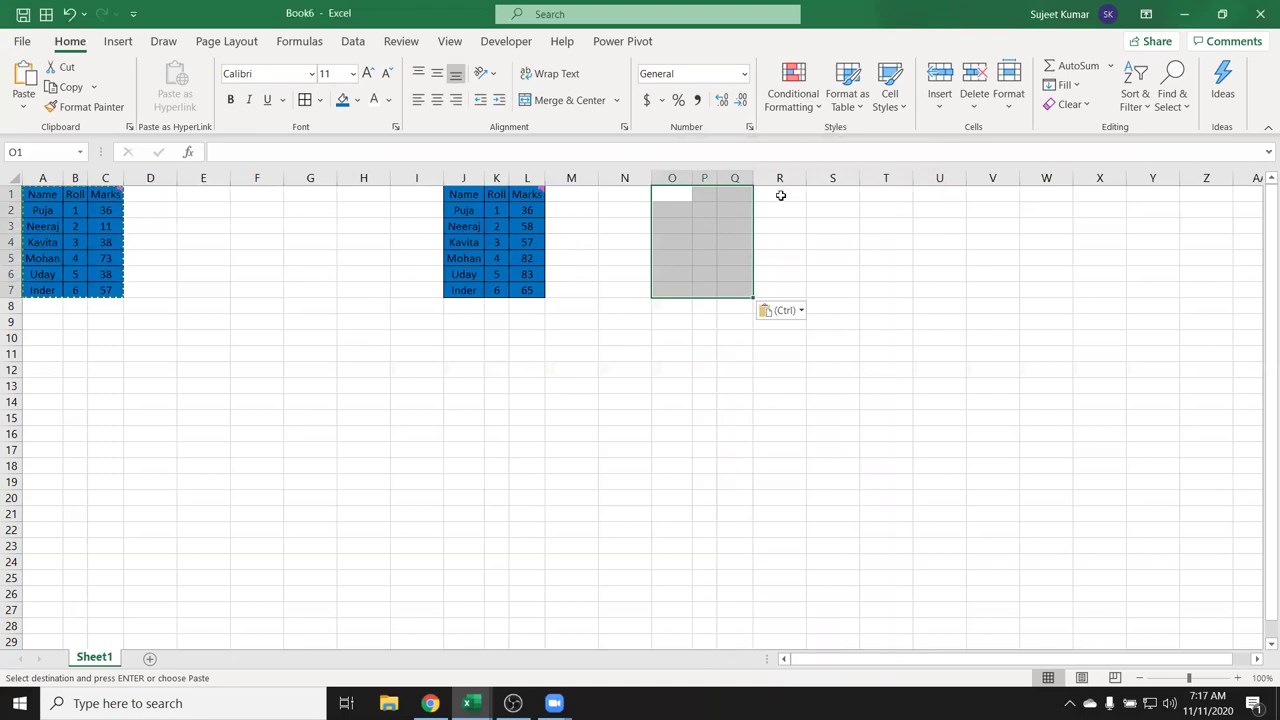
left_click(780, 195)
right_click(780, 195)
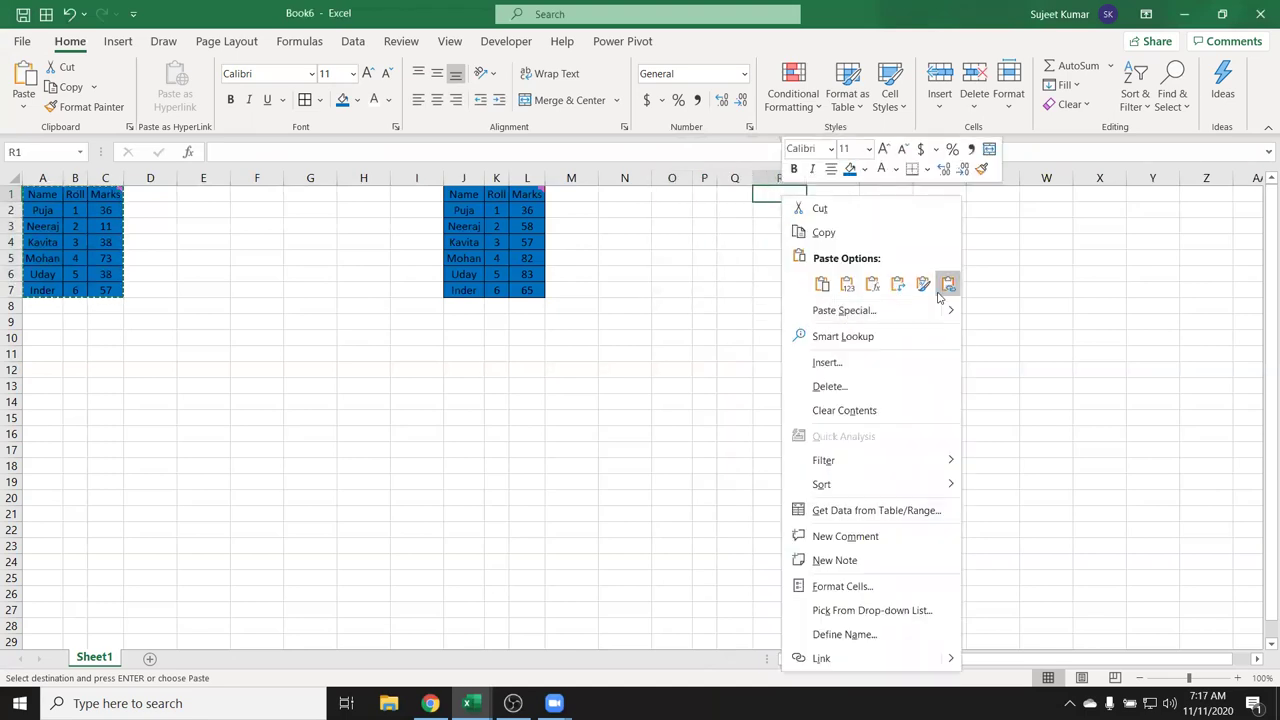
mouse_move(944, 310)
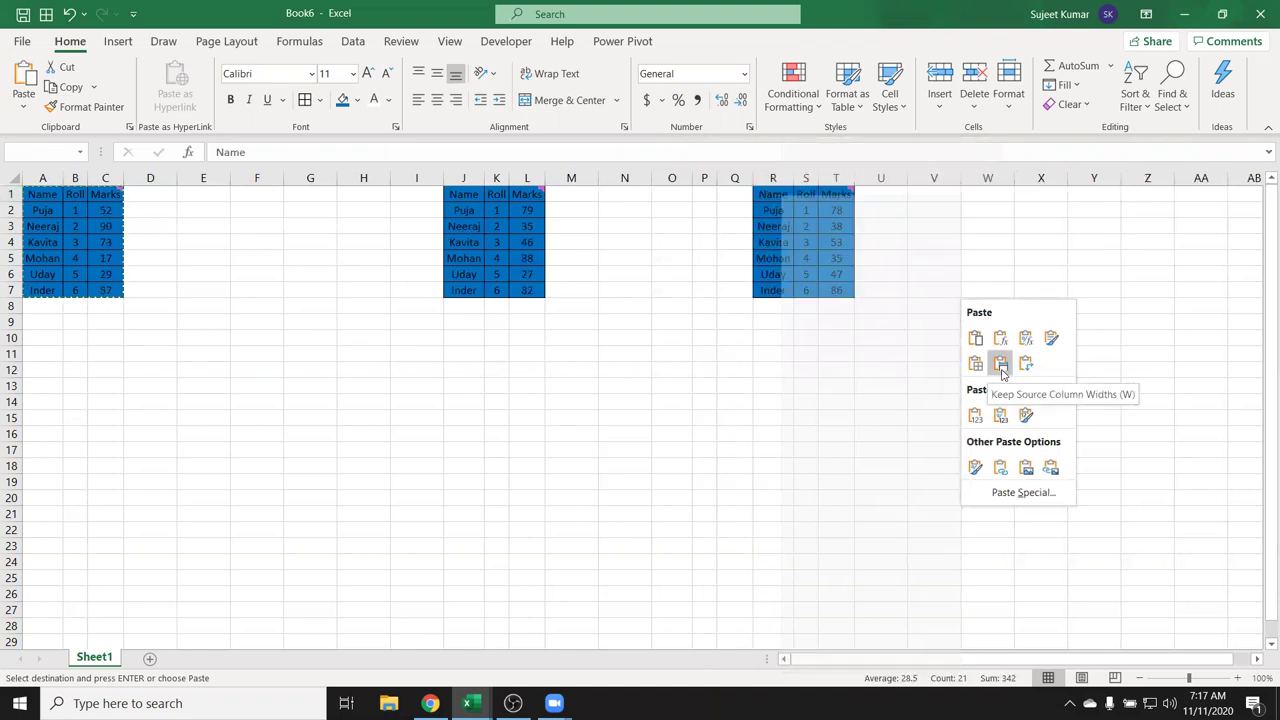
left_click(1001, 366)
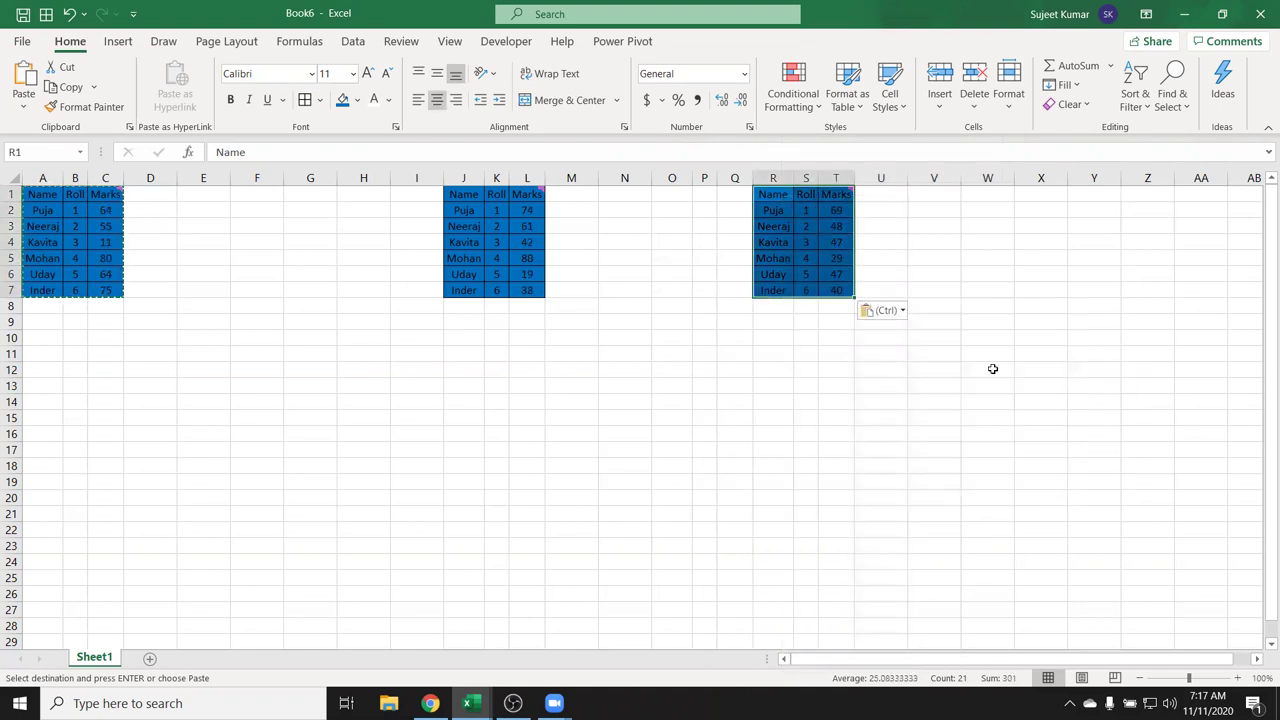
left_click_drag(453, 175, 836, 171)
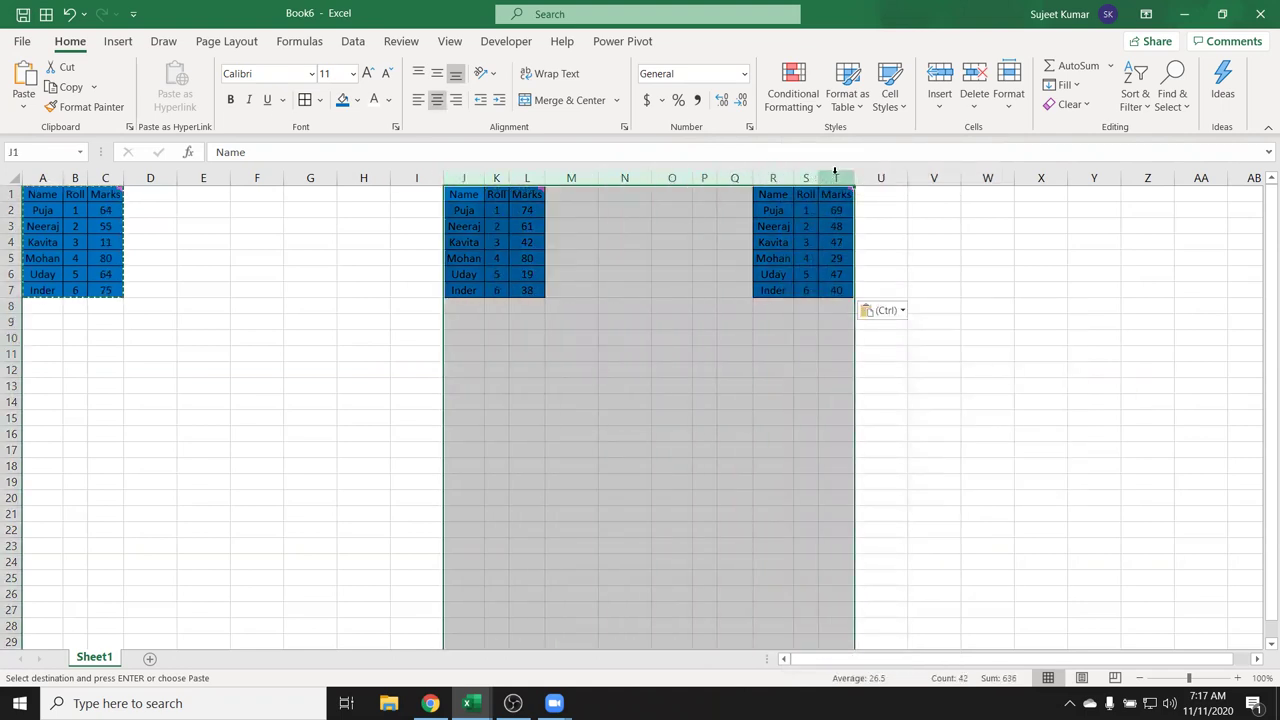
Remove the side copies, then enter header 'Date' in D1 and 1/1 in D2
key("ctrl+minus")
key("ctrl+z")
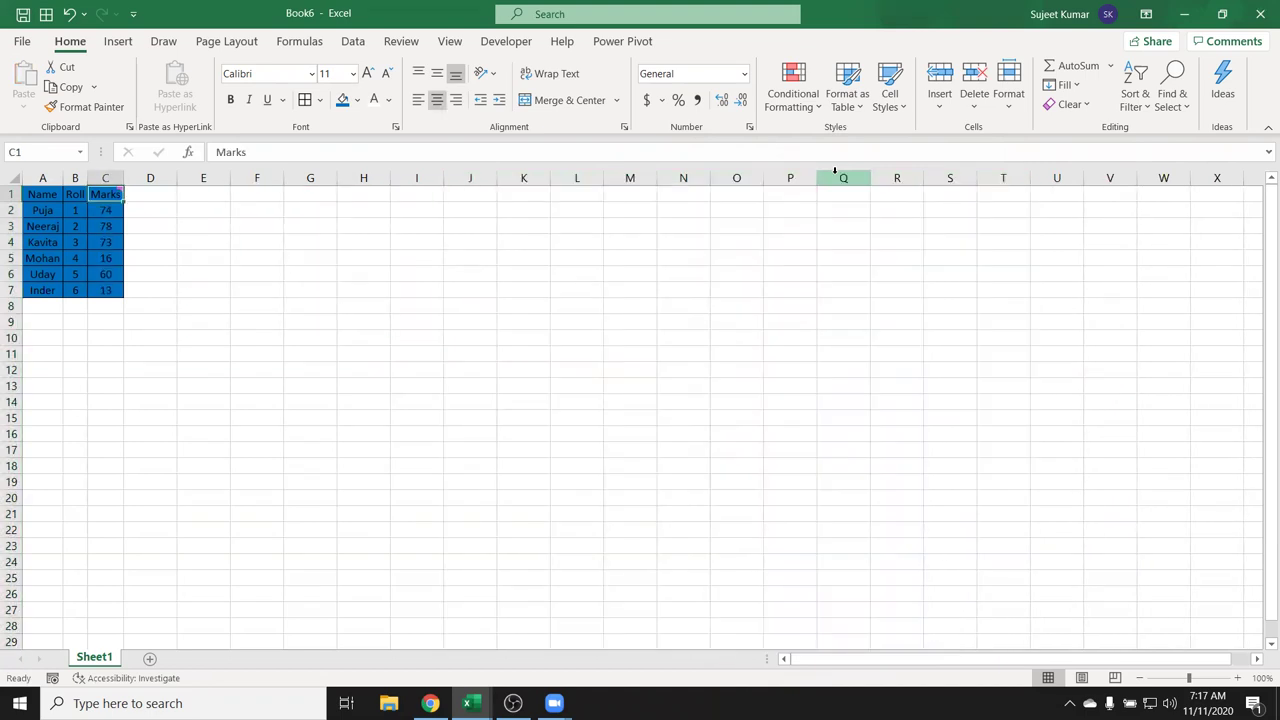
key("Right")
type("Date'")
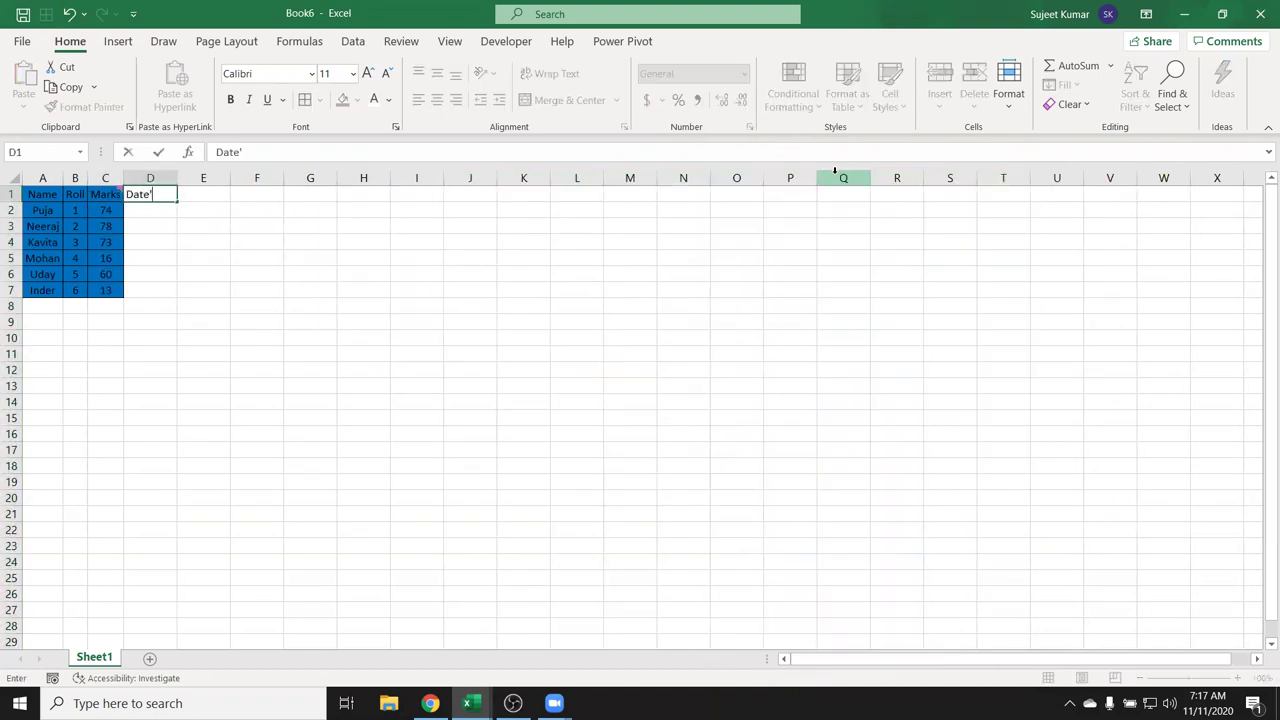
key("Return")
type("1/1")
key("Return")
Fill dates 1-Jan to 6-Jan down to D7, color them blue, and copy D2:D7
left_click(176, 215)
left_click_drag(177, 217, 177, 297)
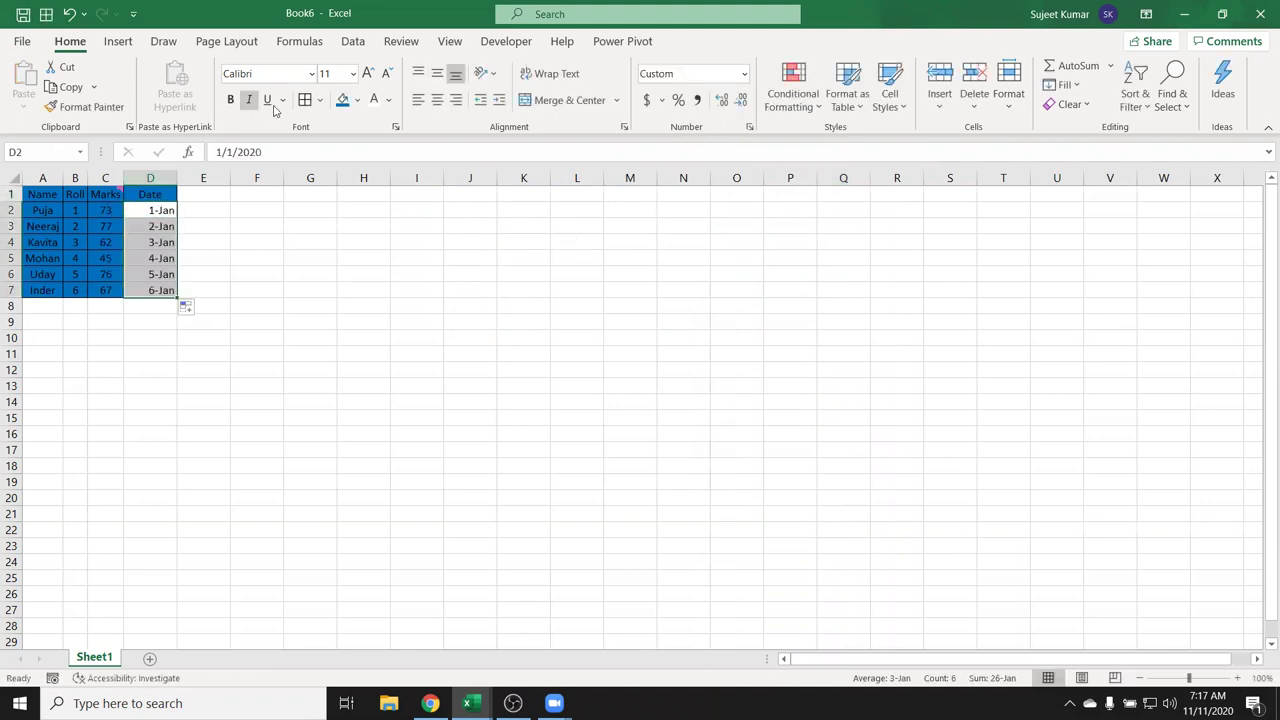
left_click(341, 102)
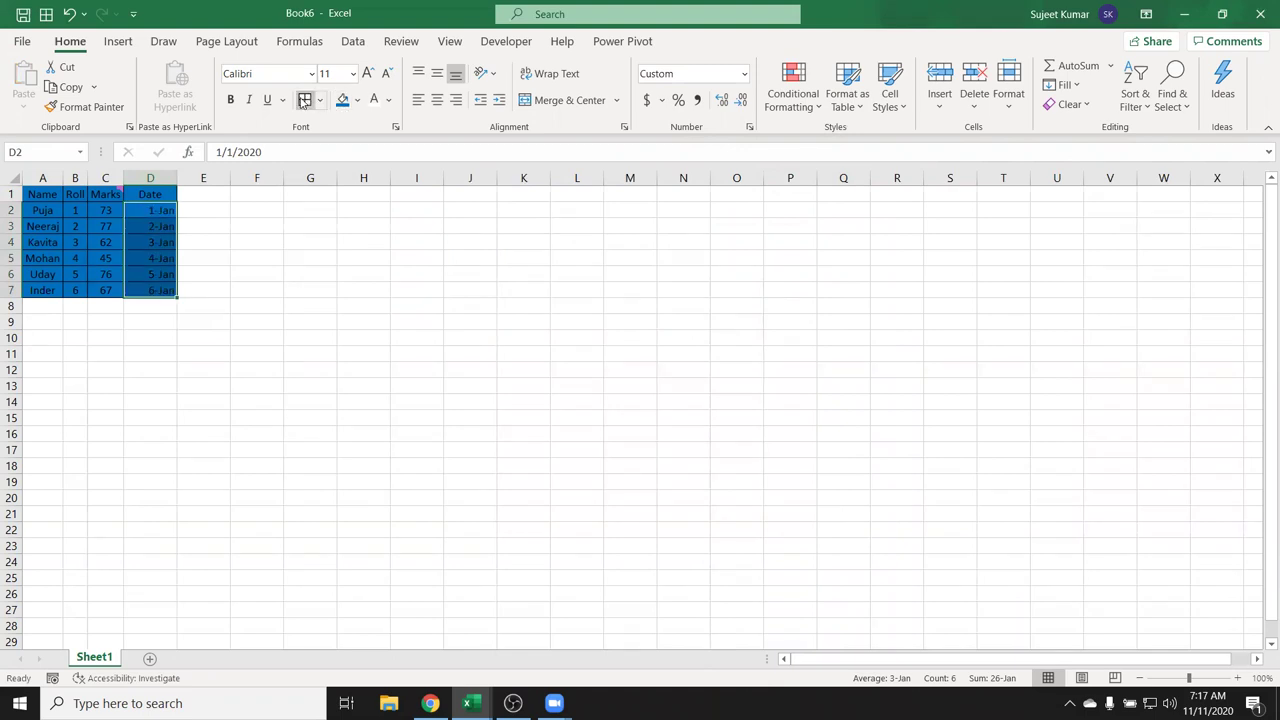
key("ctrl+c")
left_click(372, 205)
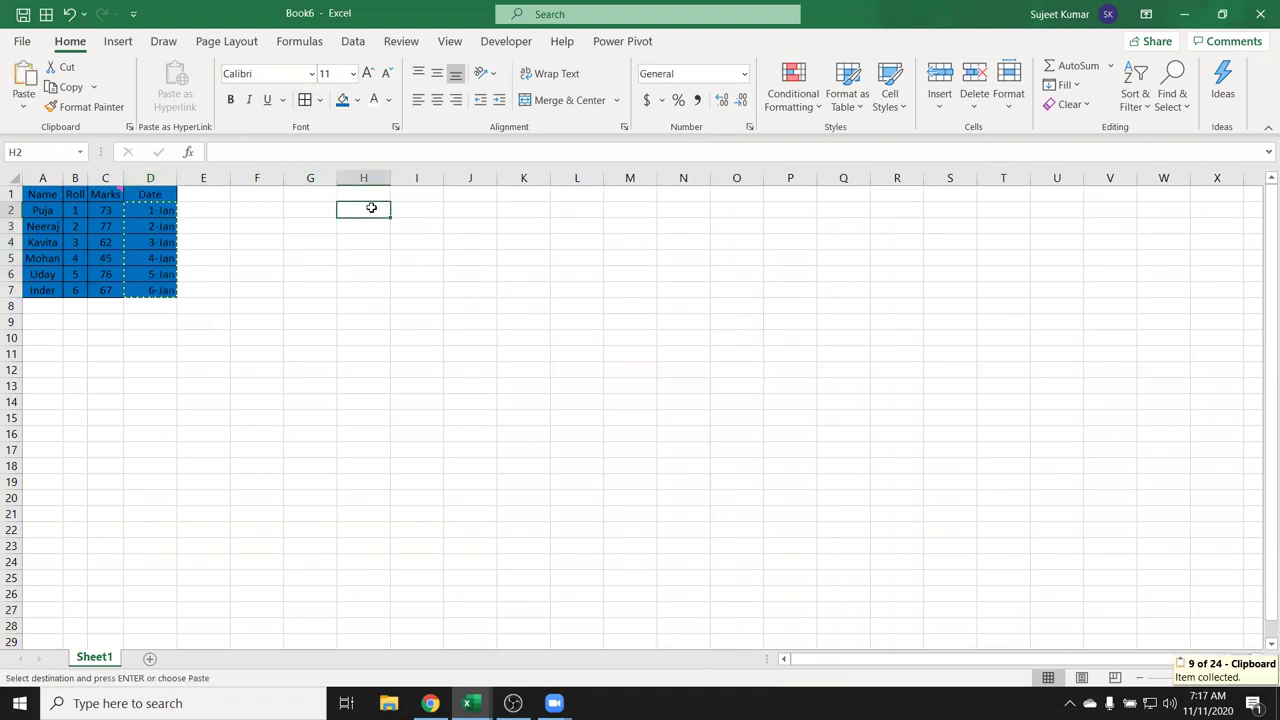
Paste the dates into H2:H7 as Values, showing serial numbers 43831 to 43836
right_click(372, 205)
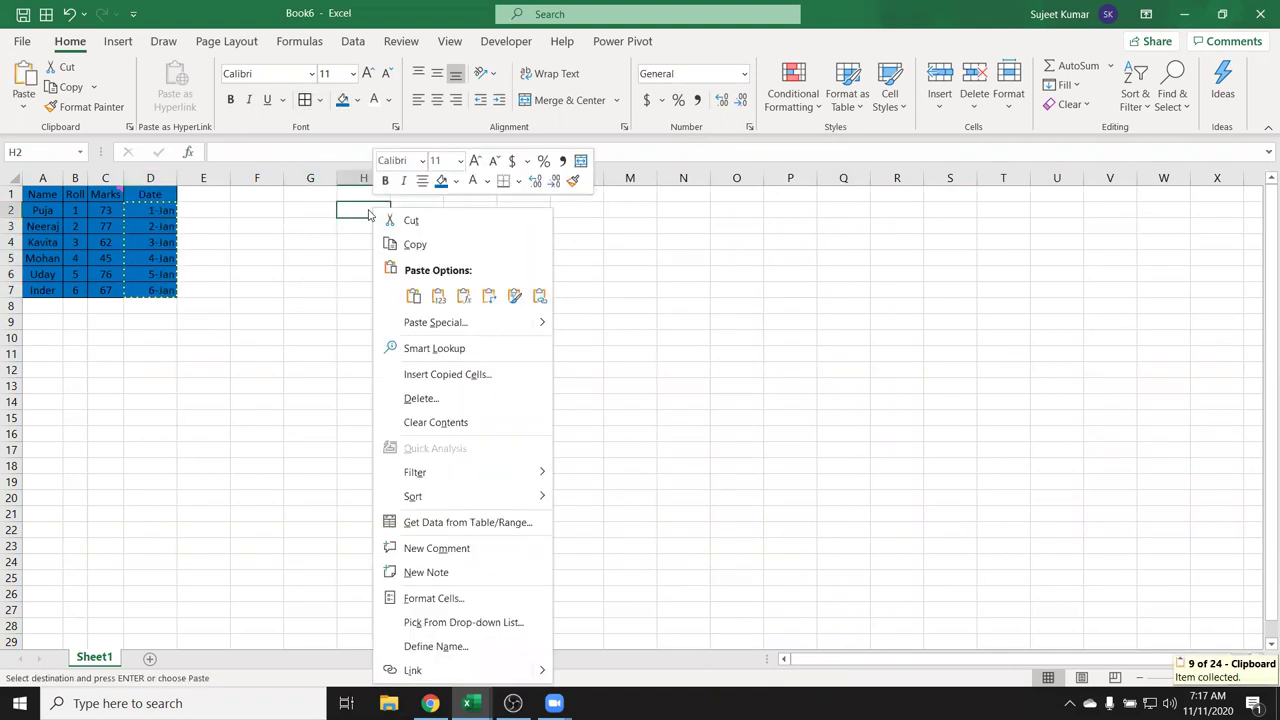
left_click(419, 303)
left_click(359, 208)
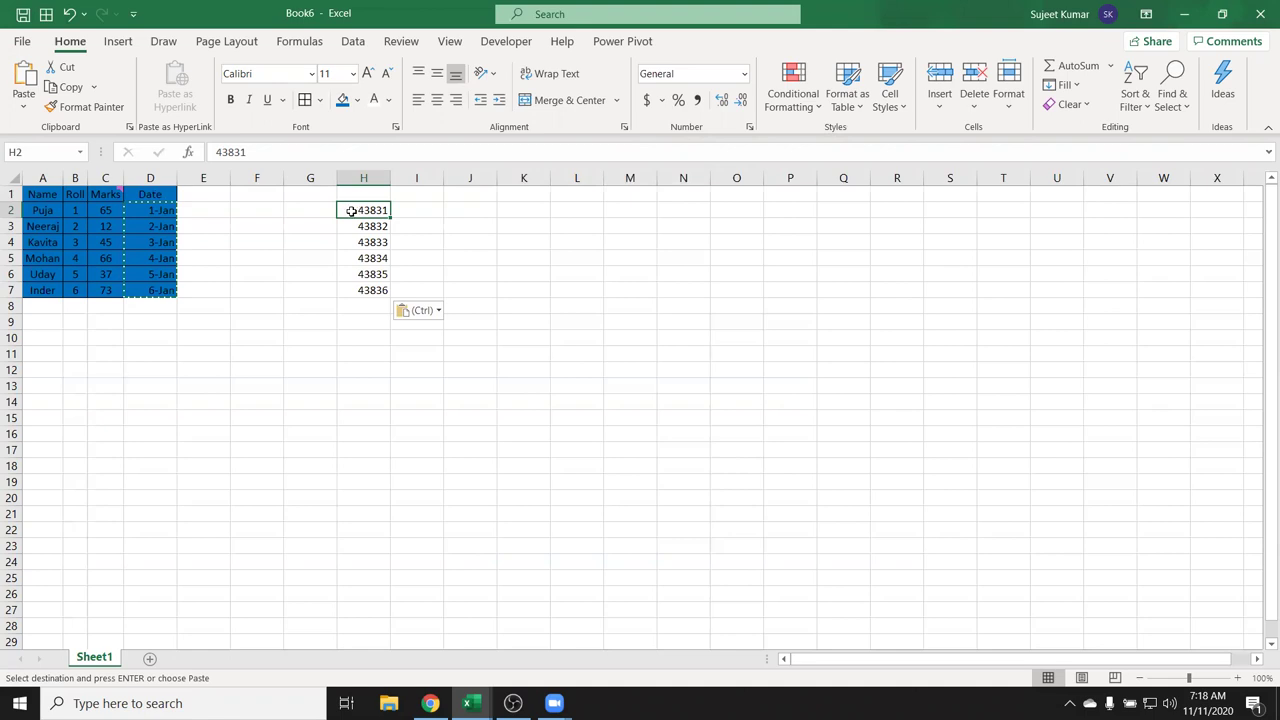
left_click(435, 212)
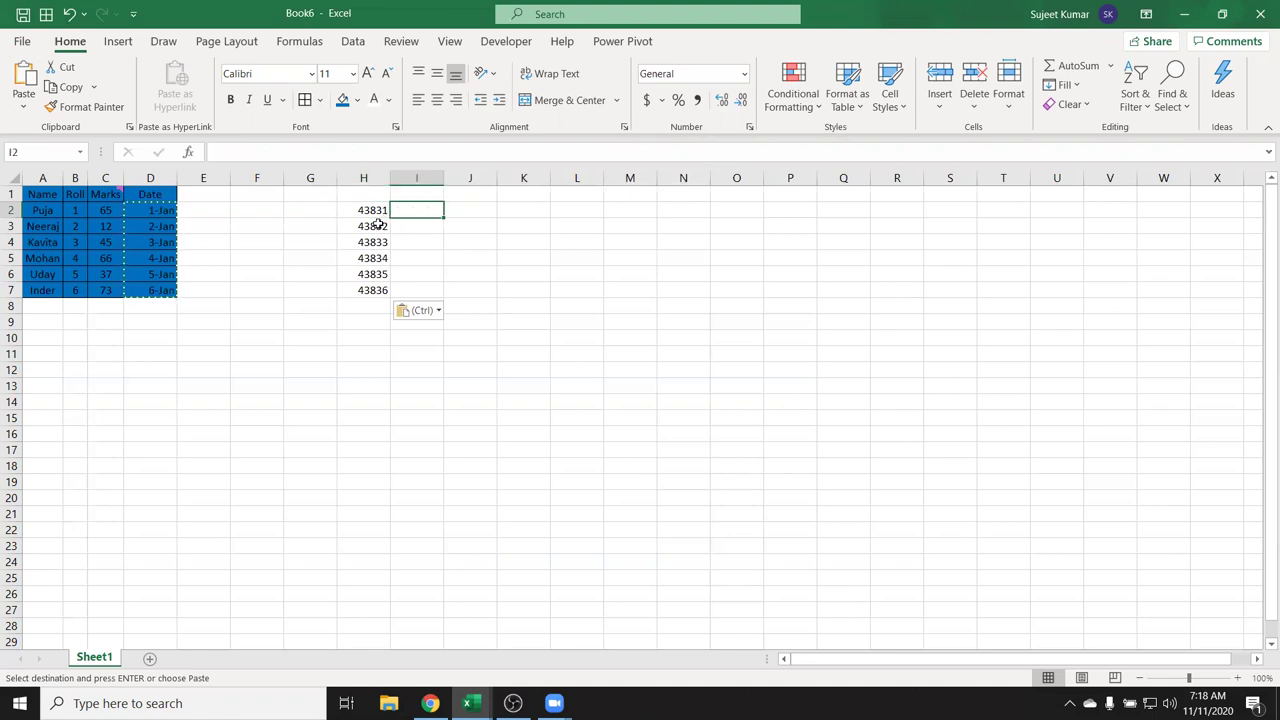
Clear the pasted numbers from H2:H7
key("Left")
key("ctrl+shift+Down")
key("Delete")
left_click(356, 324)
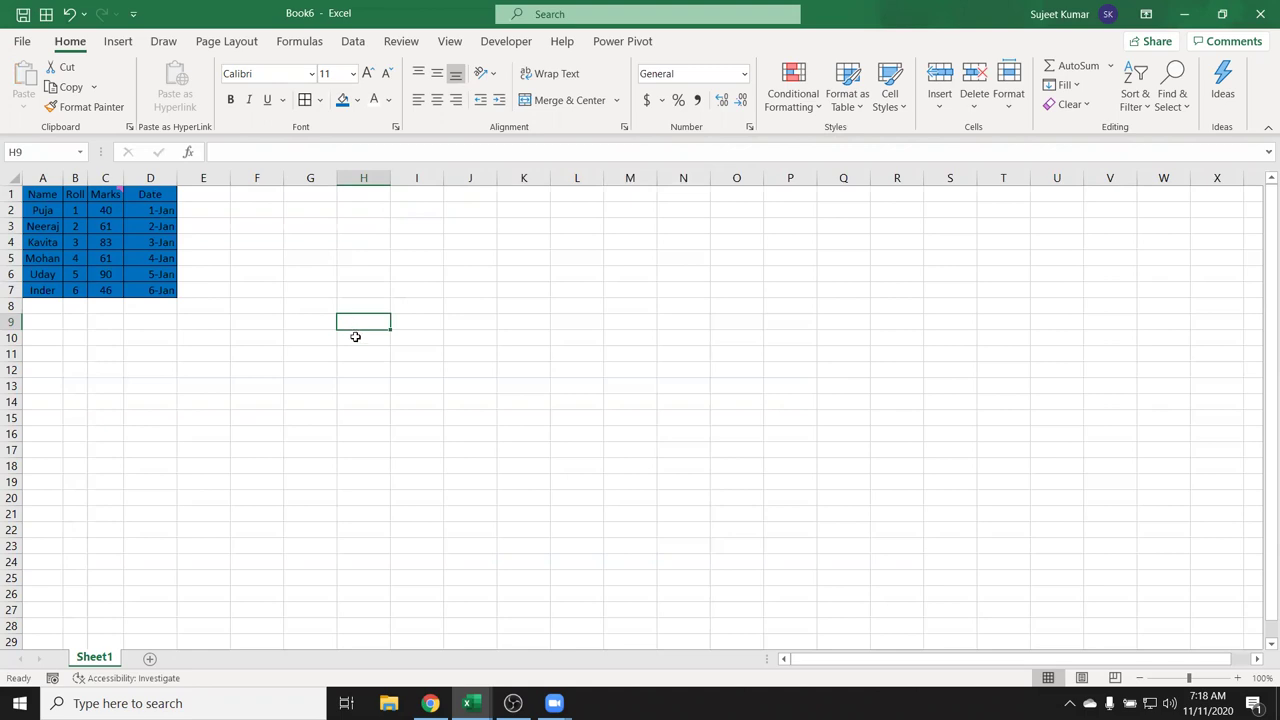
Enter the date 10-Aug-1897 in G10 and autofit column G to show it
left_click(331, 339)
type("10")
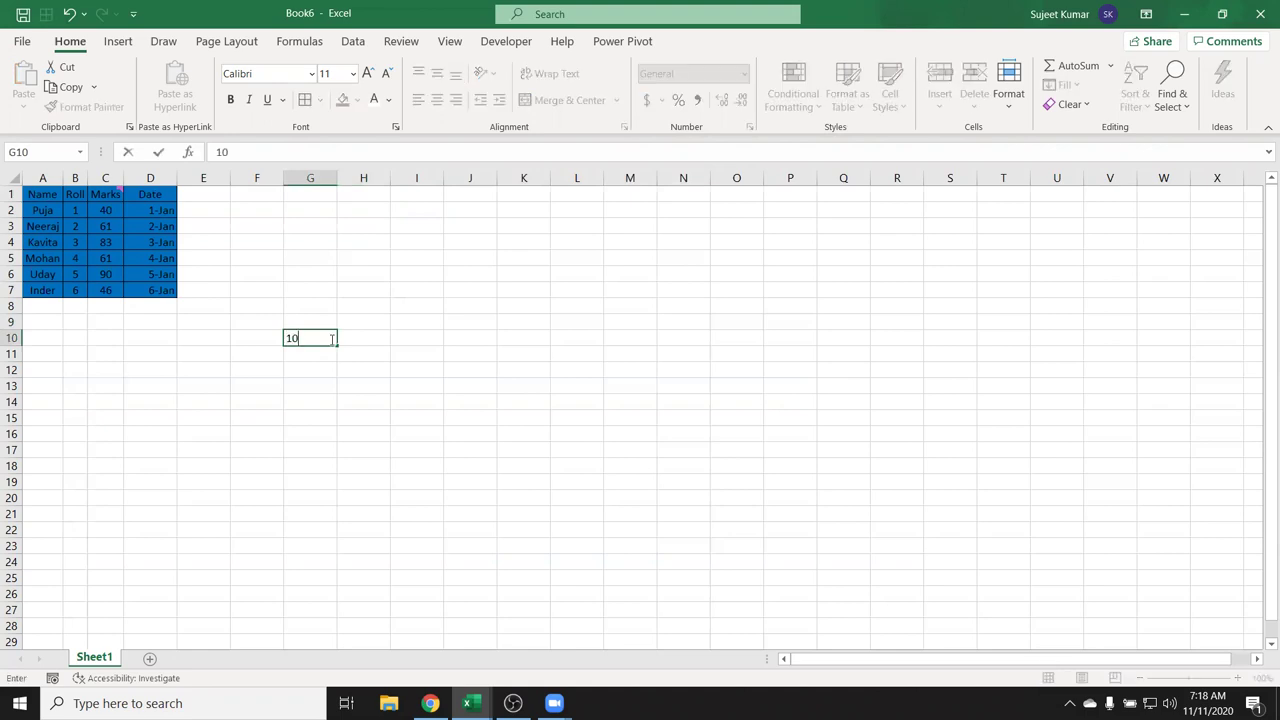
type("-Aug-198")
key("BackSpace")
key("BackSpace")
type("897")
key("Return")
left_click(325, 338)
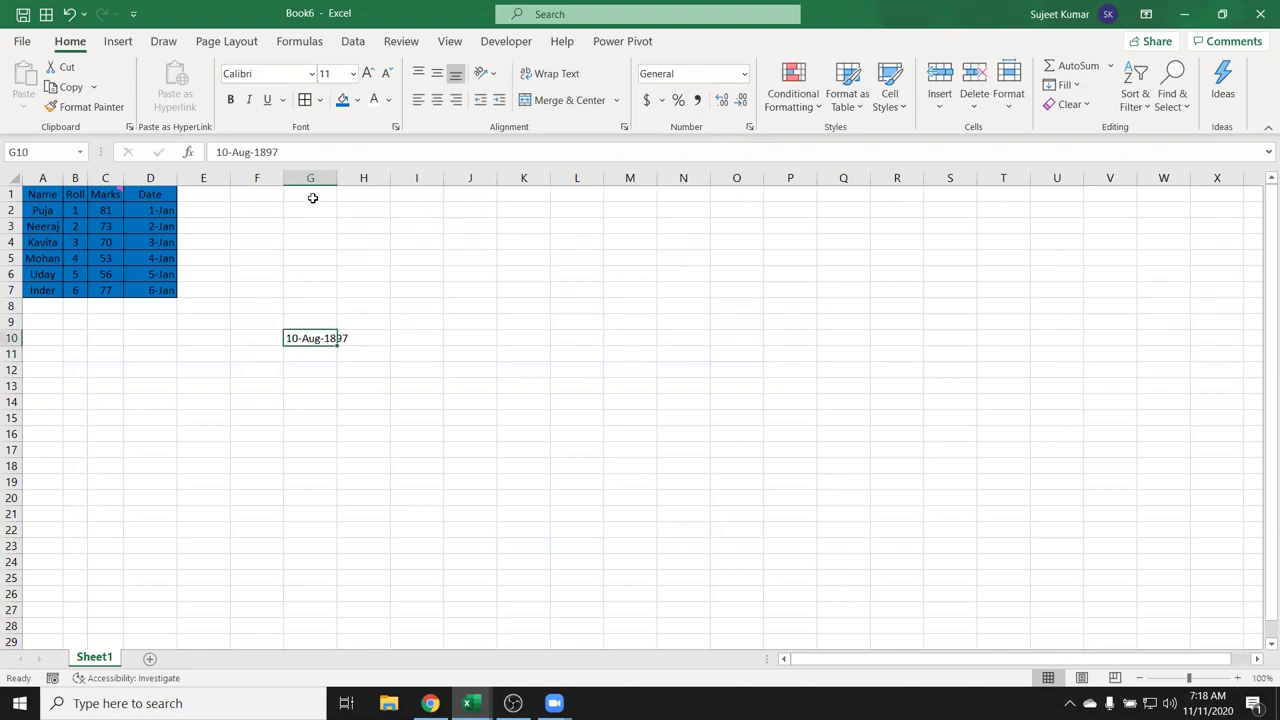
left_click(347, 176)
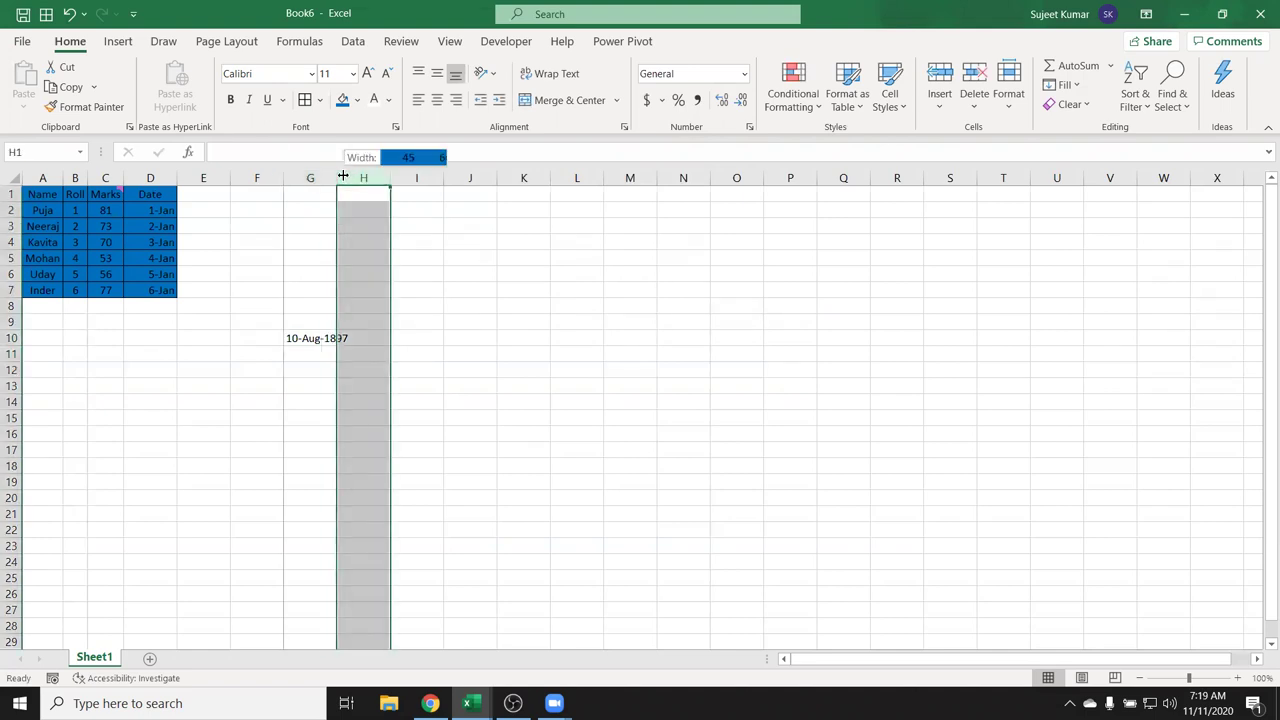
double_click(337, 177)
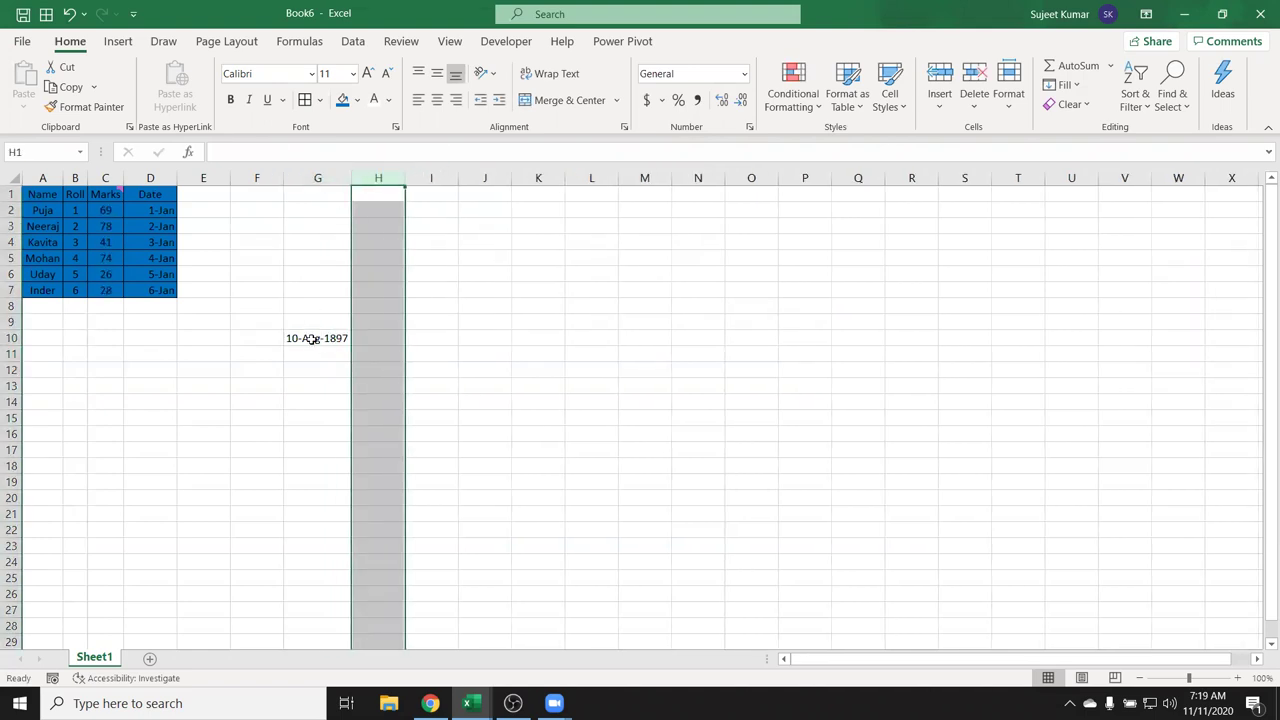
Put today's date (11/11/2020) in G14 and =G14+20 in H14
left_click(299, 397)
key("ctrl+semicolon")
key("Return")
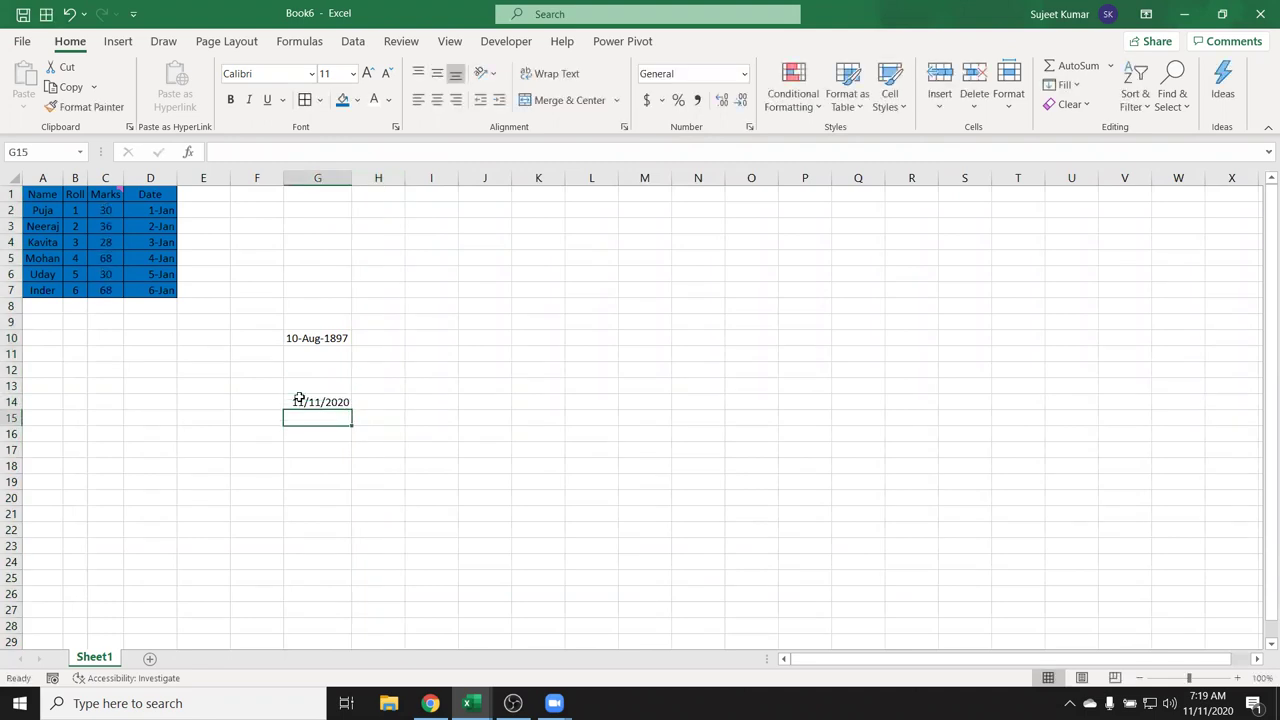
left_click(376, 401)
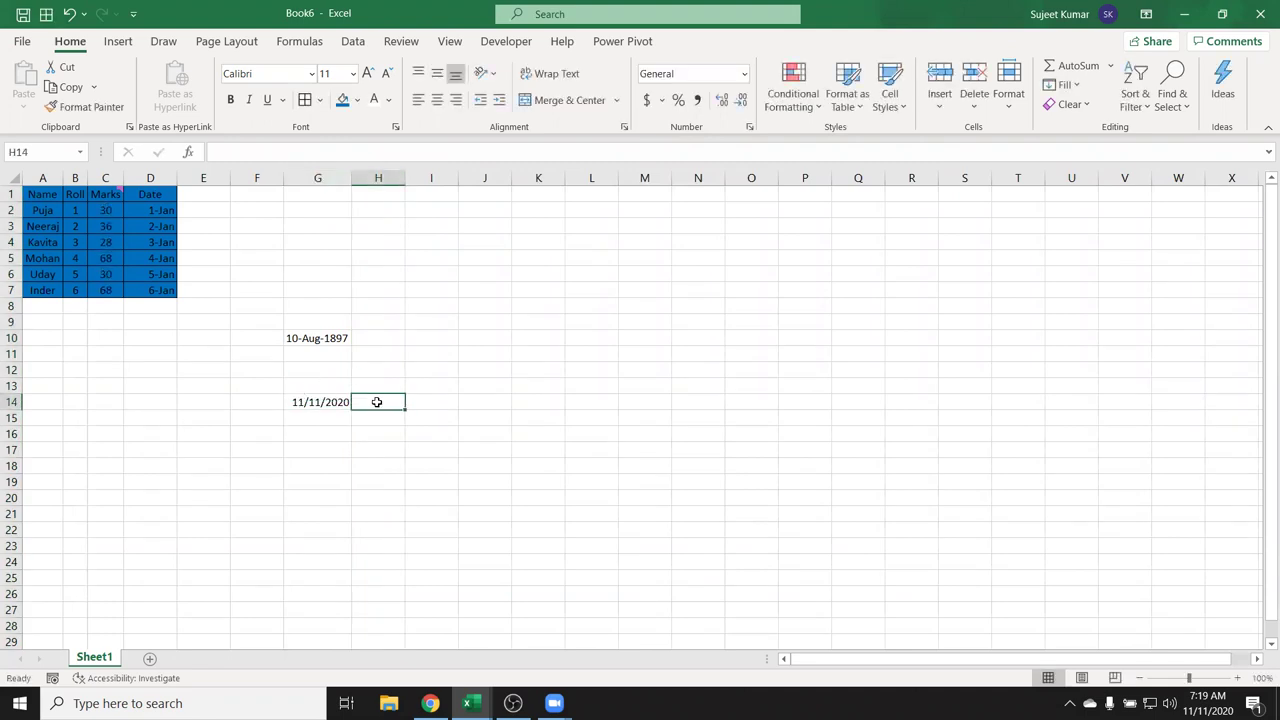
type("=")
key("Left")
type("+20")
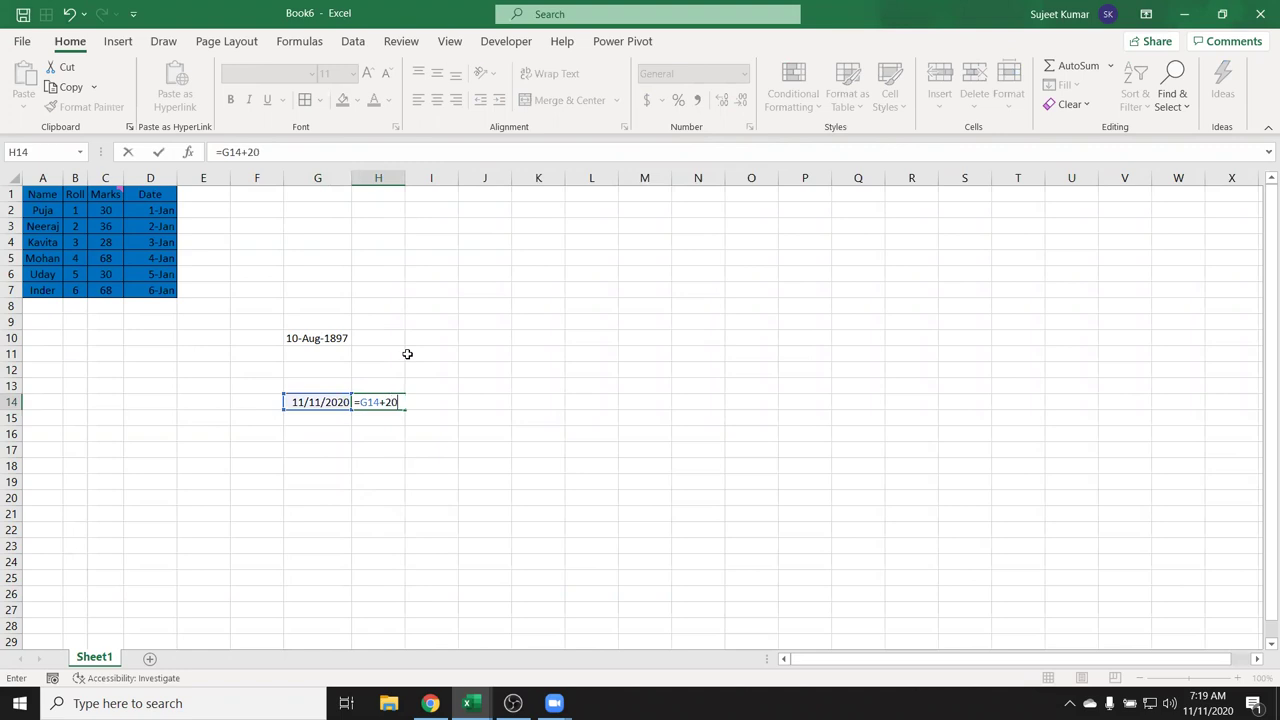
key("Return")
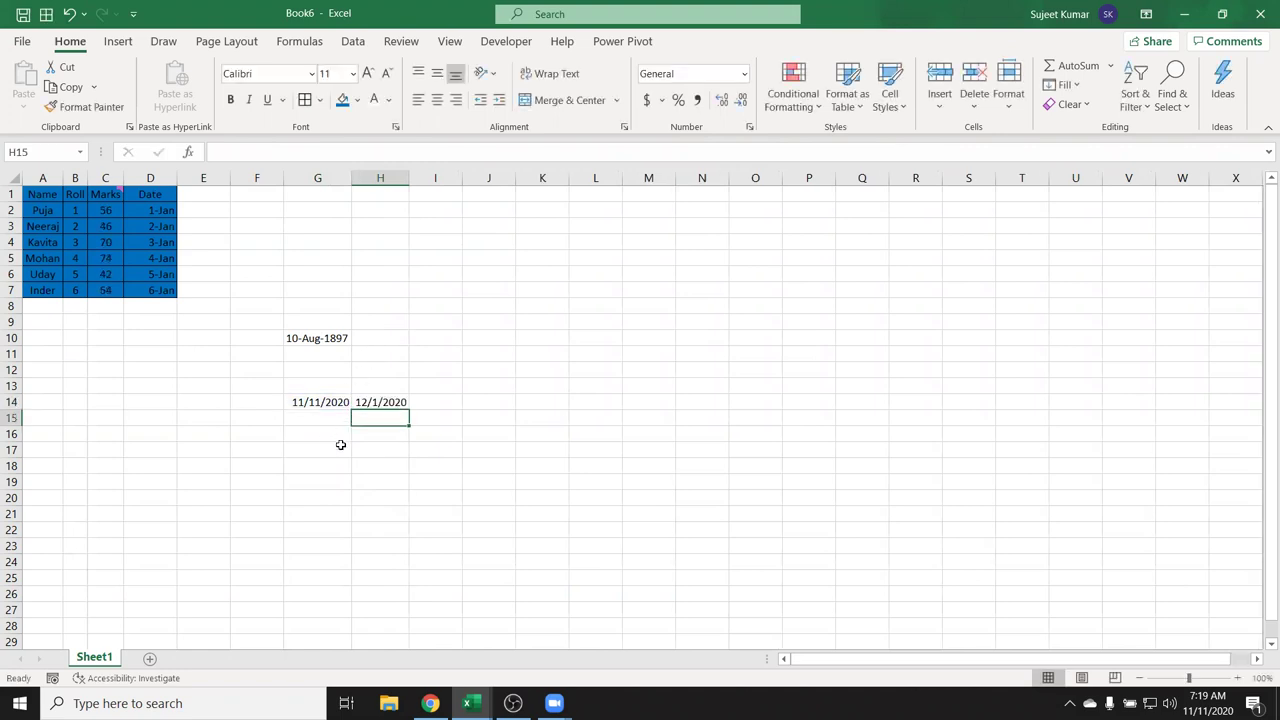
Enter =H14-G14 in H15 to show the 20-day difference
type("=")
key("Up")
type("-")
key("Up")
key("Left")
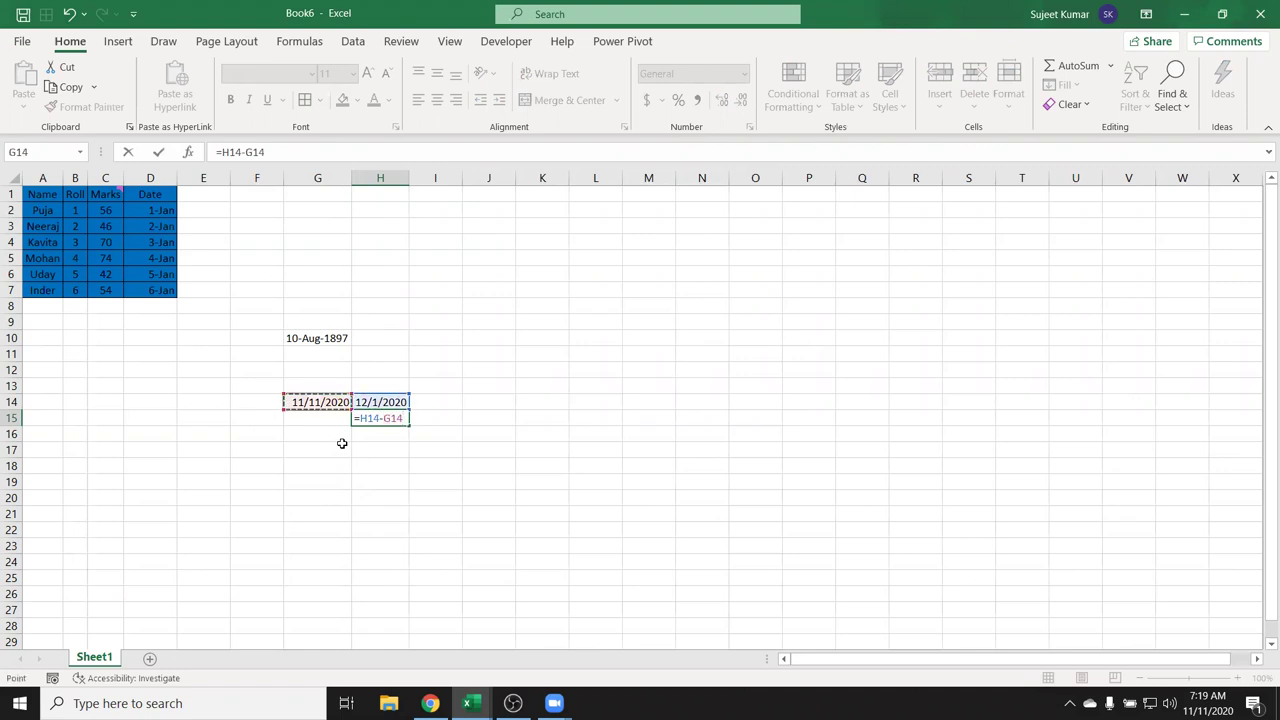
key("ctrl+Return")
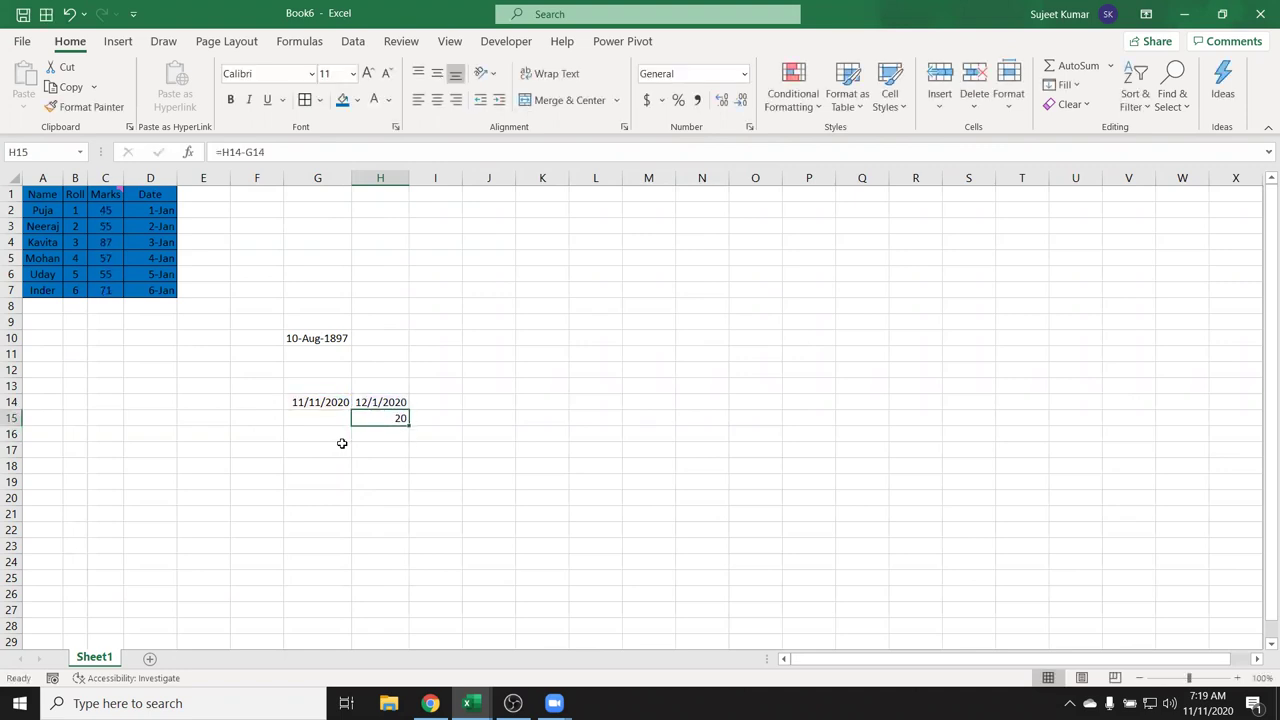
Change G14's number format to General so it shows 44146
key("Up")
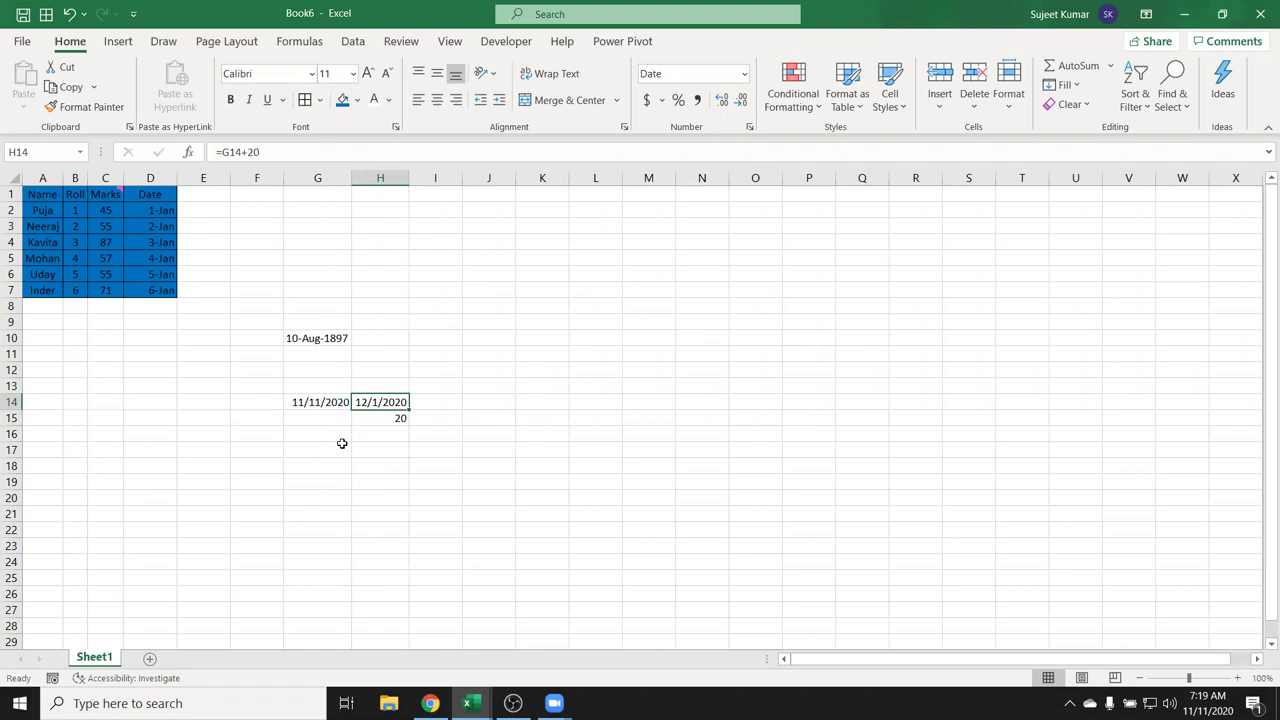
key("Left")
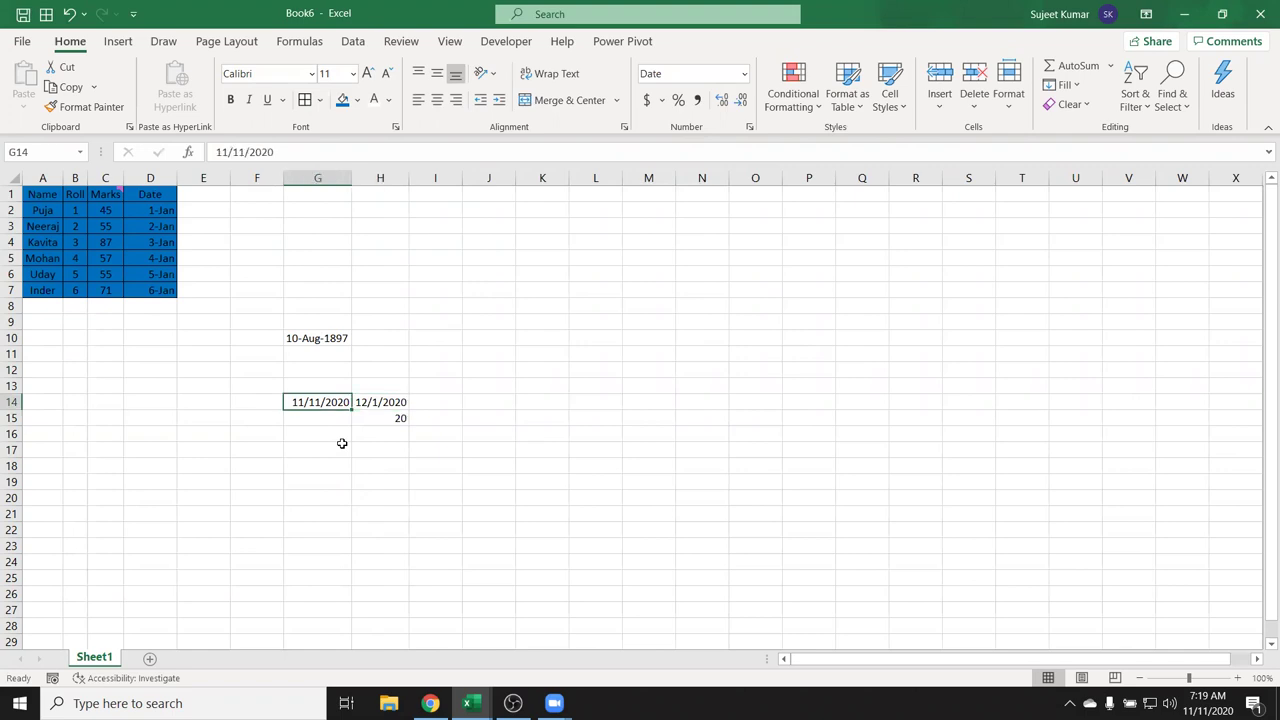
left_click(744, 73)
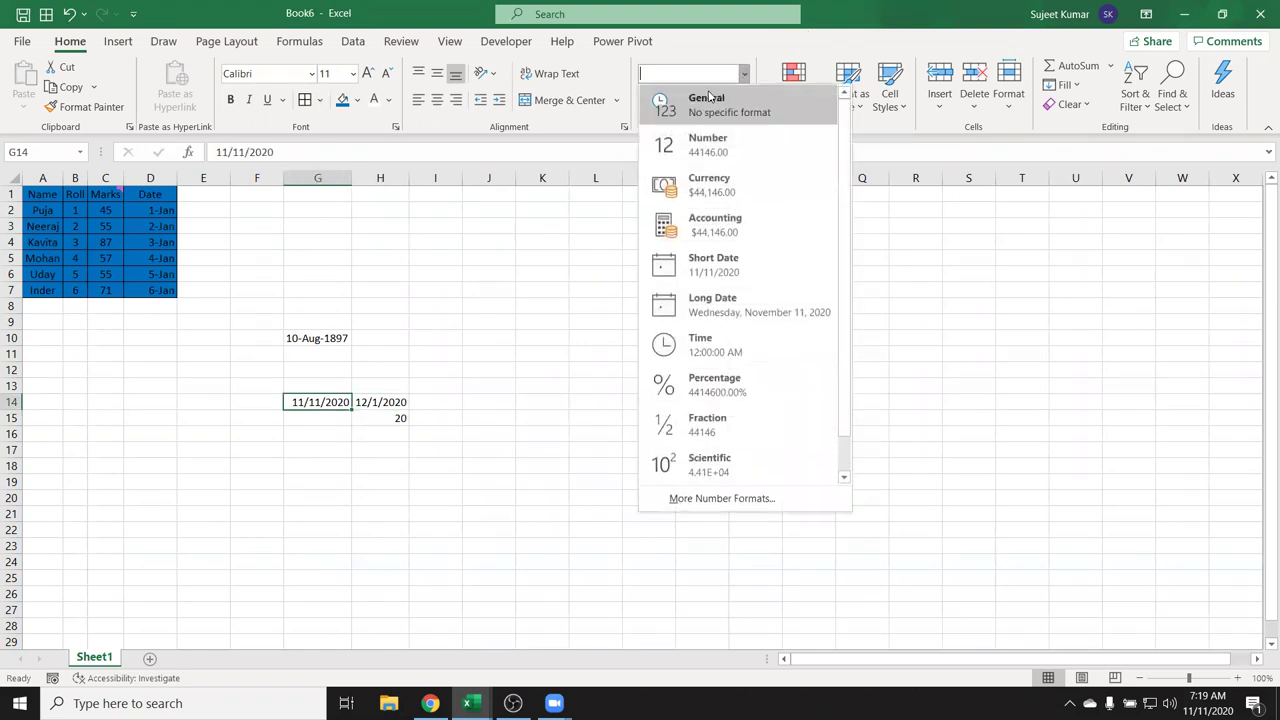
left_click(709, 97)
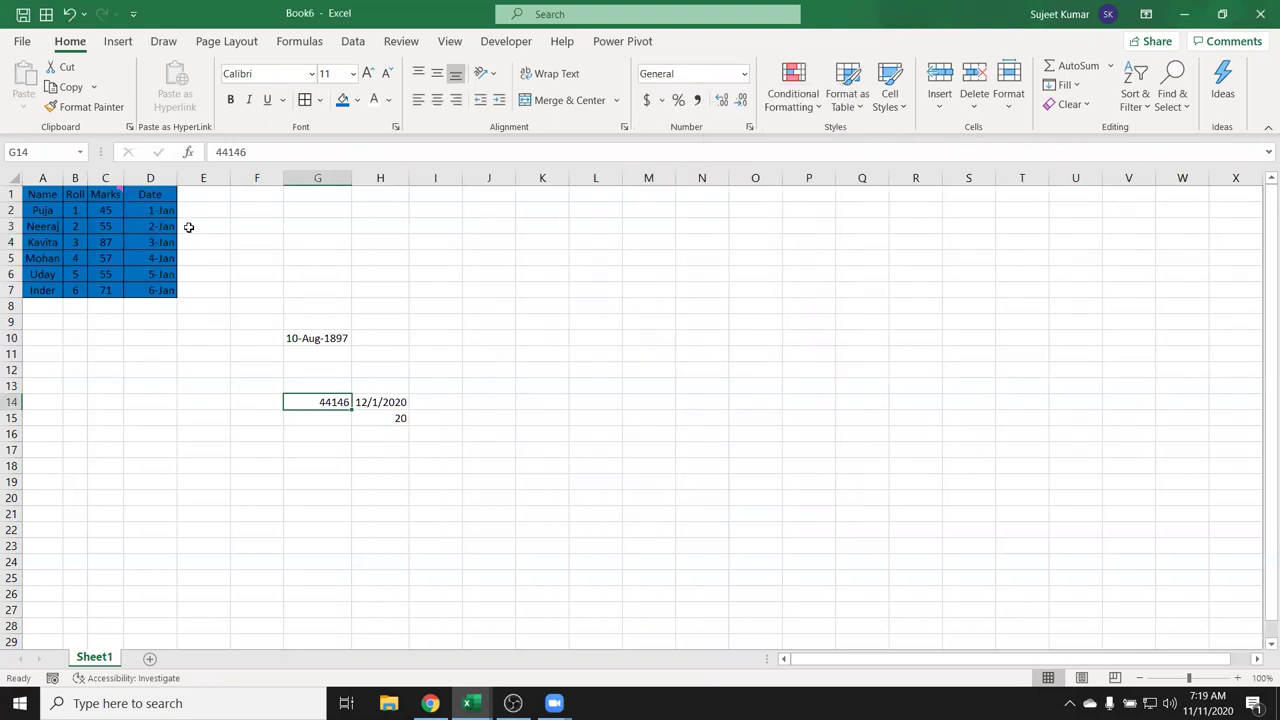
Copy the Date column D1:D7 and Paste Special it as Values into H1
left_click_drag(161, 193, 160, 288)
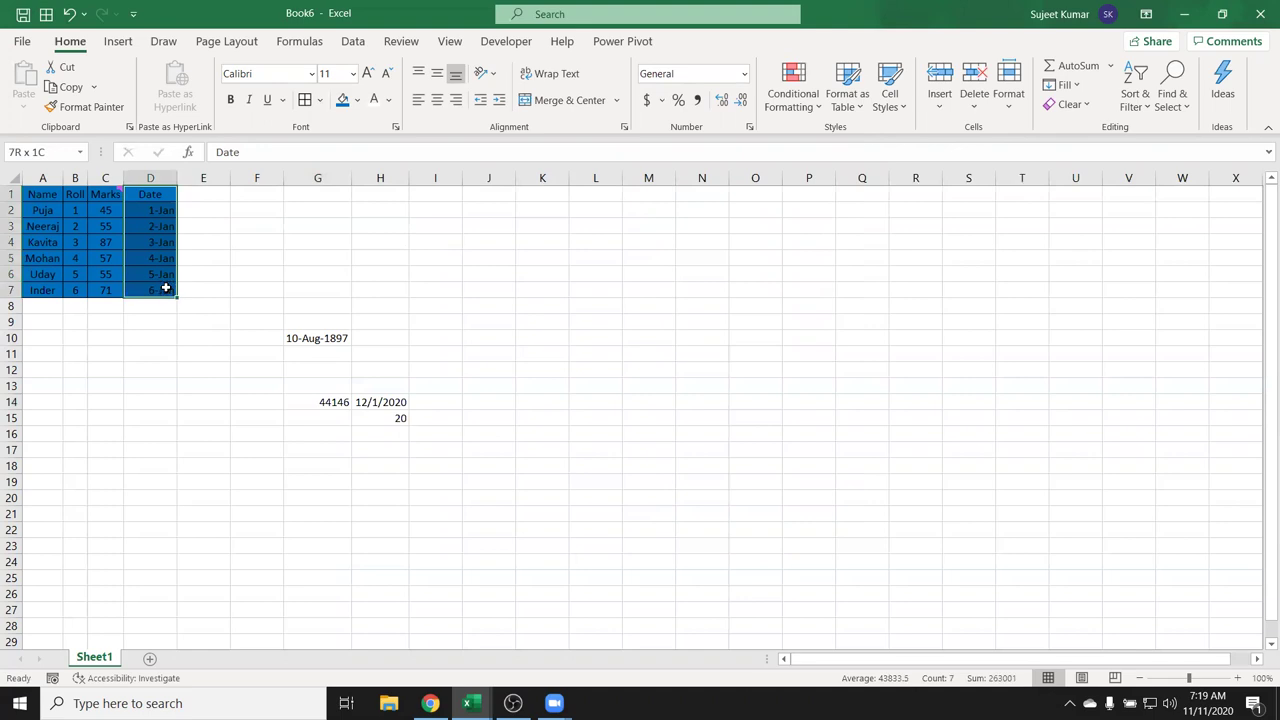
key("ctrl+c")
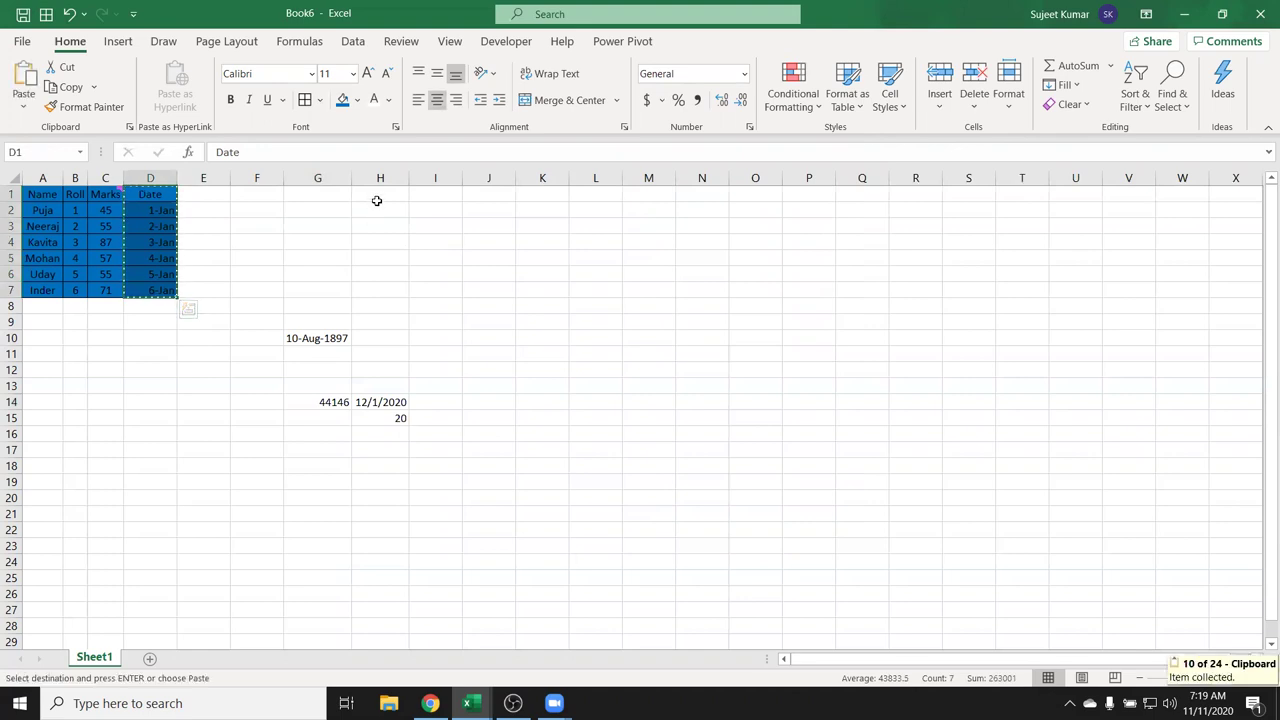
left_click(370, 190)
right_click(370, 191)
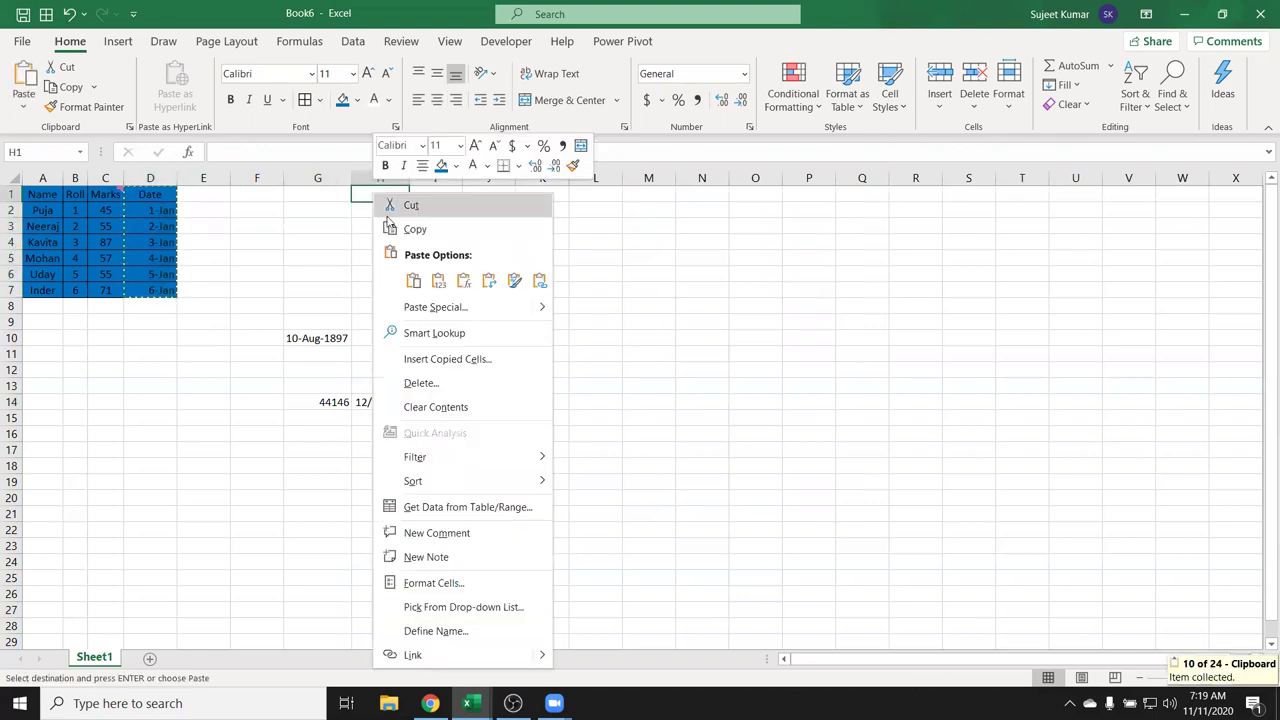
left_click(428, 307)
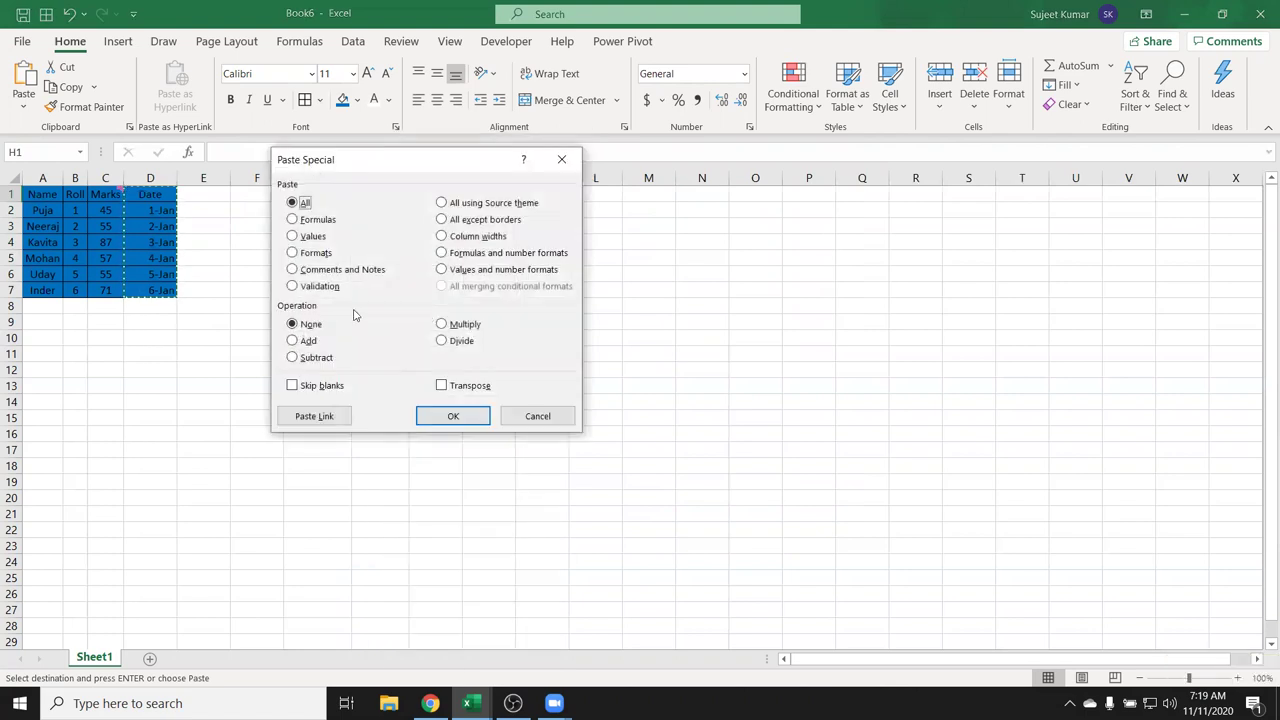
left_click(310, 238)
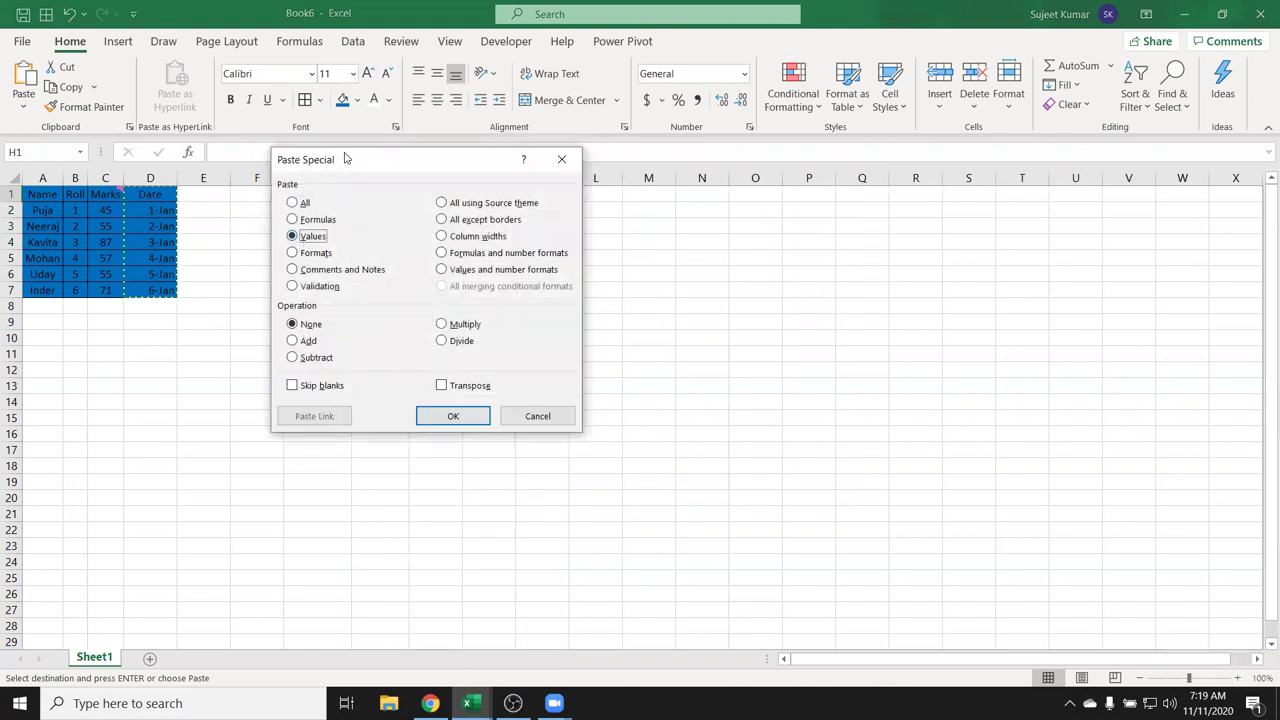
left_click_drag(345, 159, 575, 171)
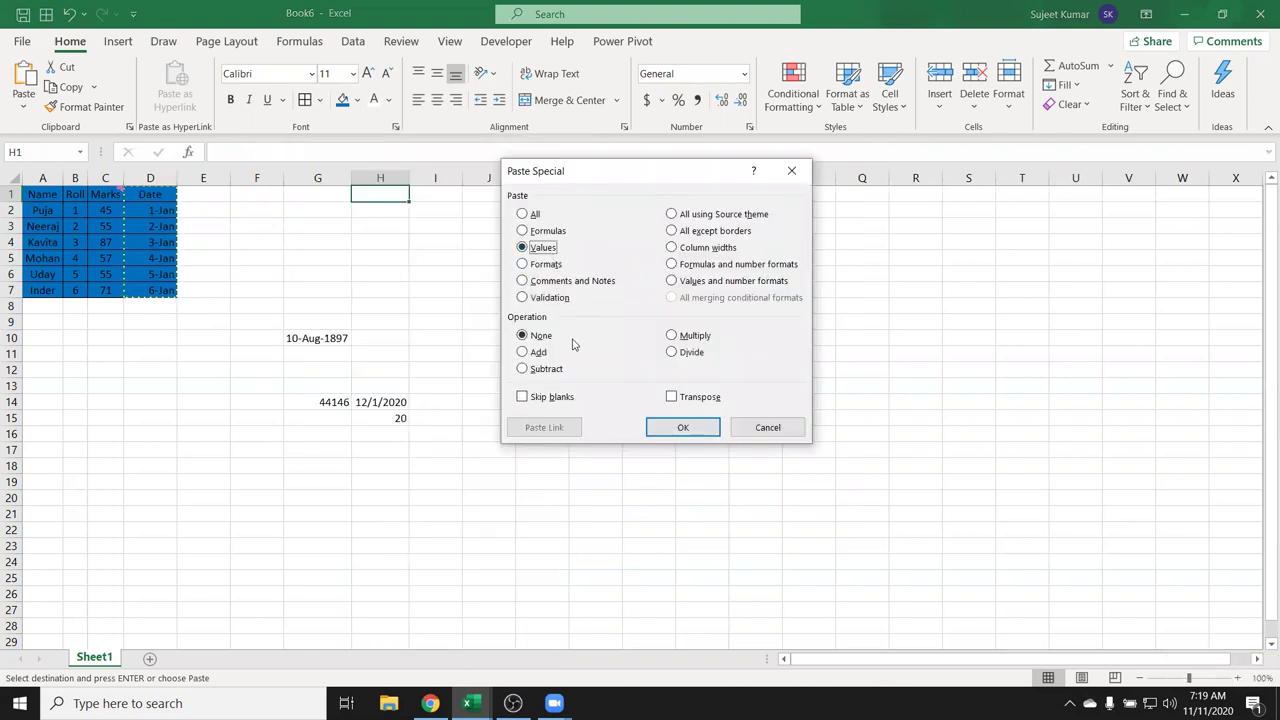
left_click(680, 429)
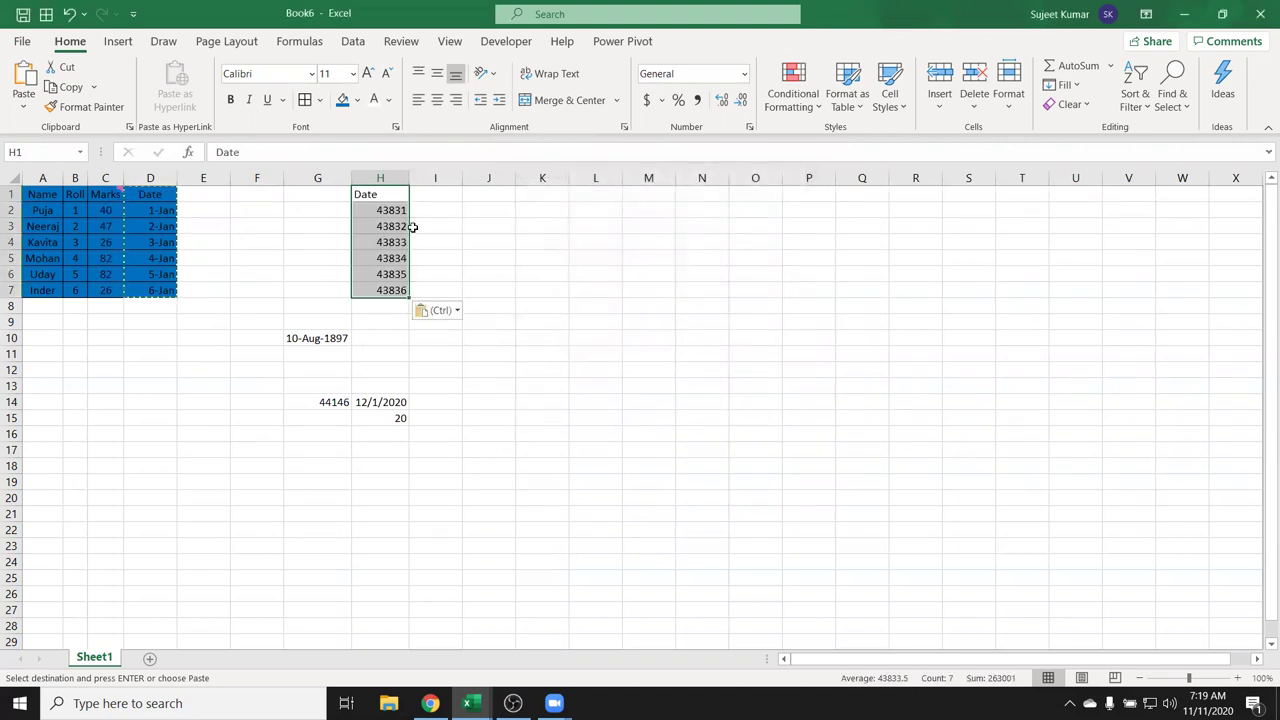
Format H2:H7 as dates like 1-Jan-20, then copy D1:D7 again
left_click(744, 74)
left_click(400, 242)
key("ctrl+shift+3")
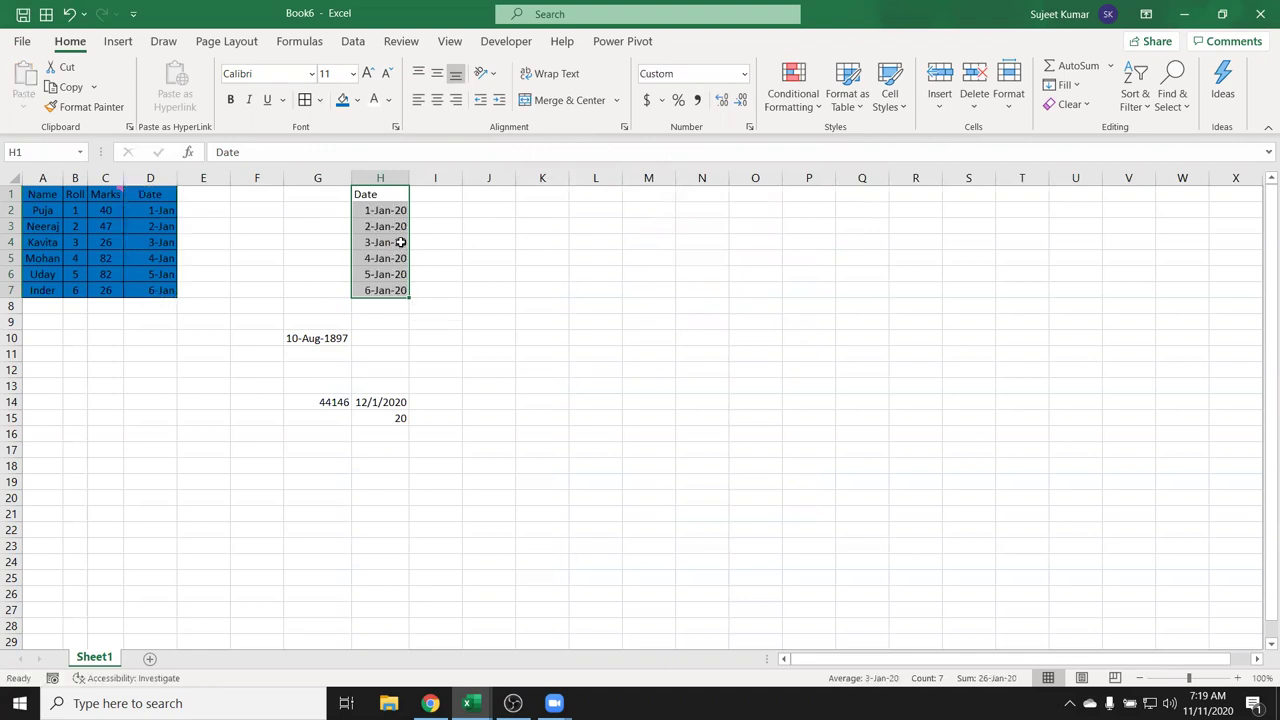
left_click_drag(144, 198, 145, 288)
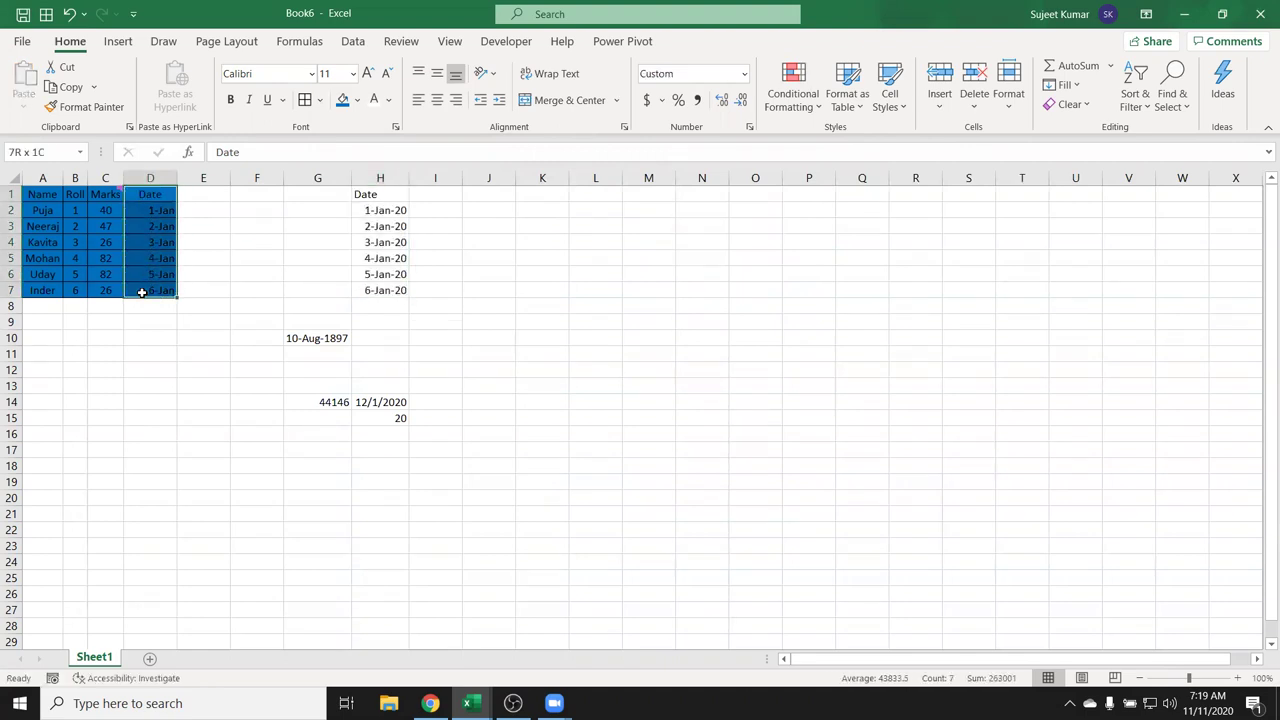
key("ctrl+c")
Paste the copied dates into I1 with Paste Special 'Values and number formats'
left_click(443, 198)
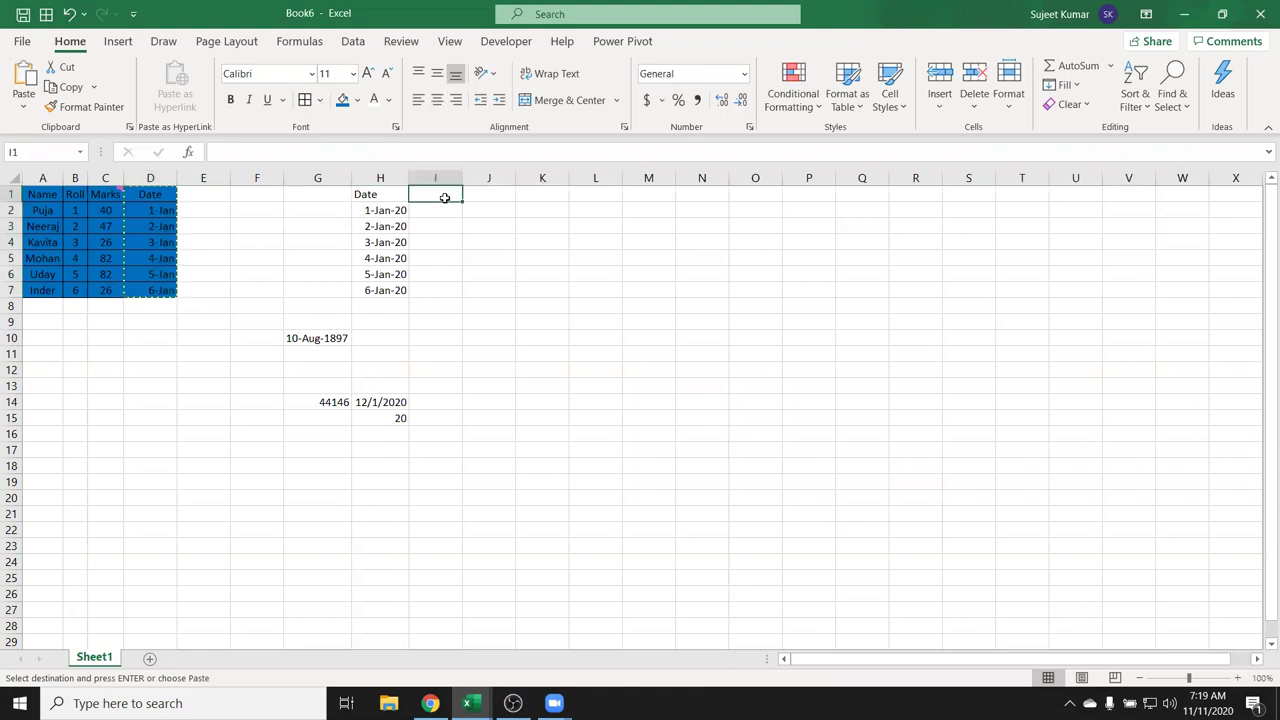
right_click(443, 198)
left_click(506, 314)
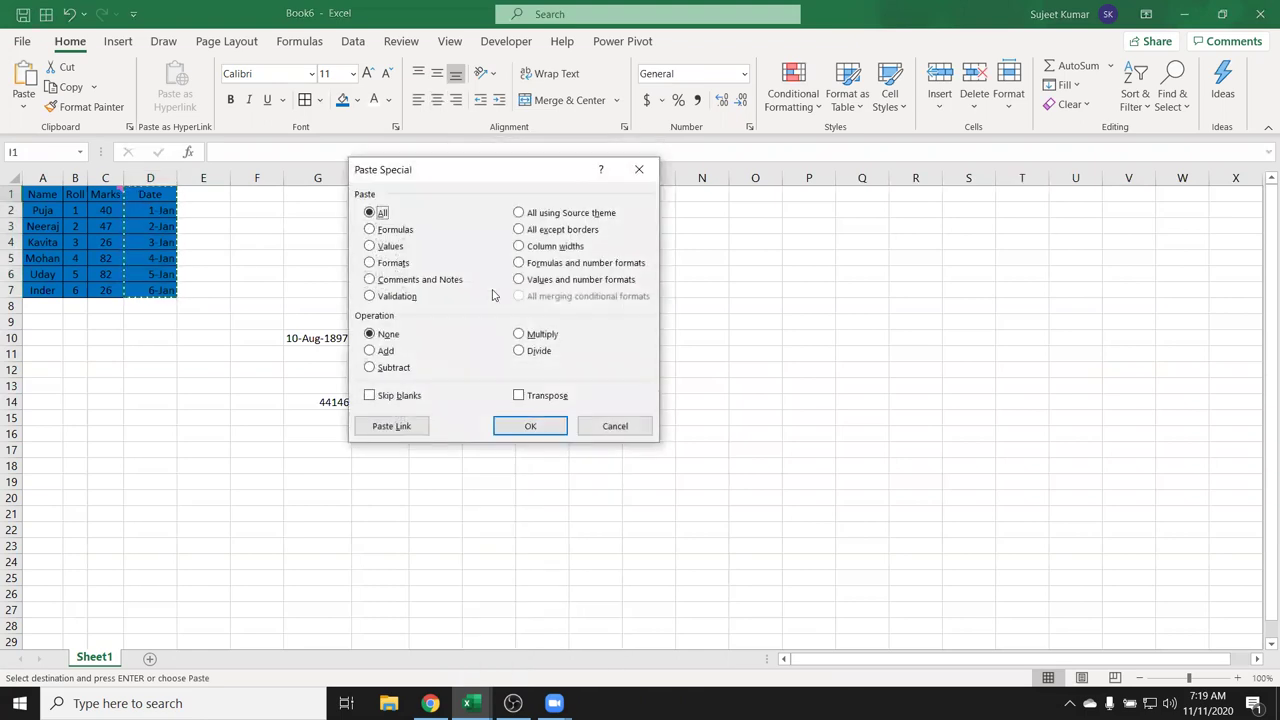
left_click_drag(500, 180, 603, 133)
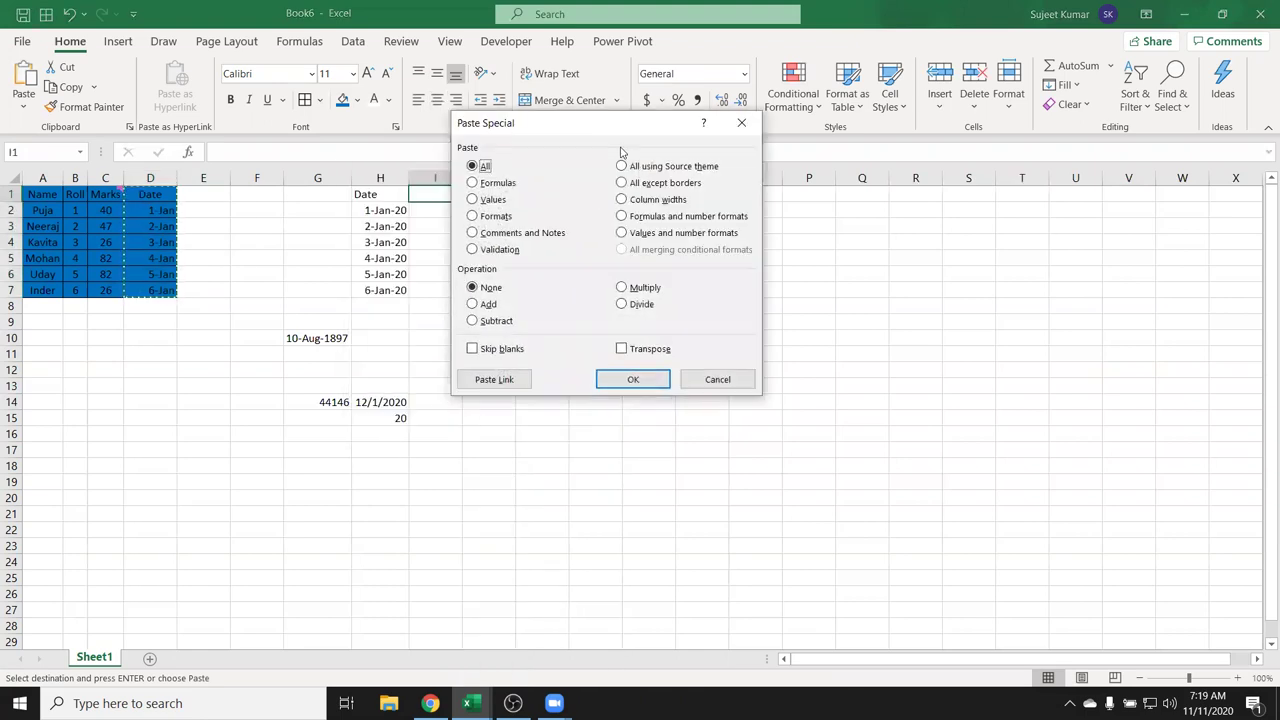
left_click(621, 217)
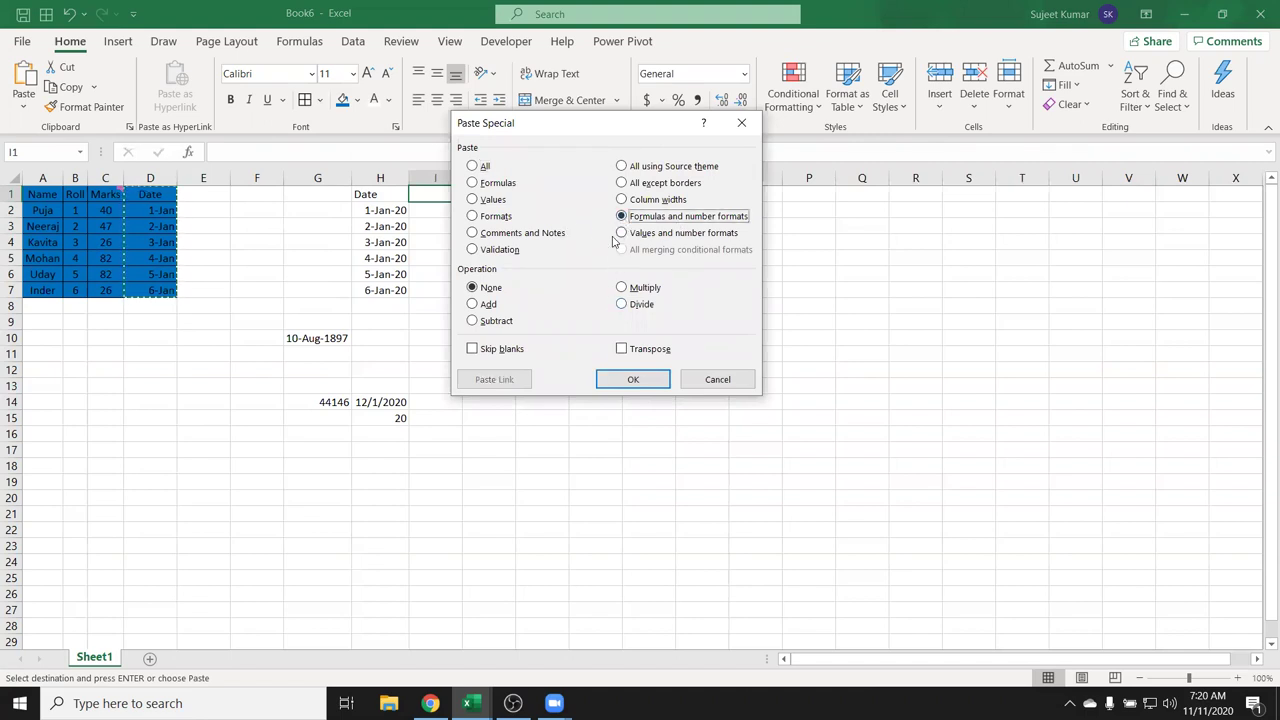
left_click(621, 234)
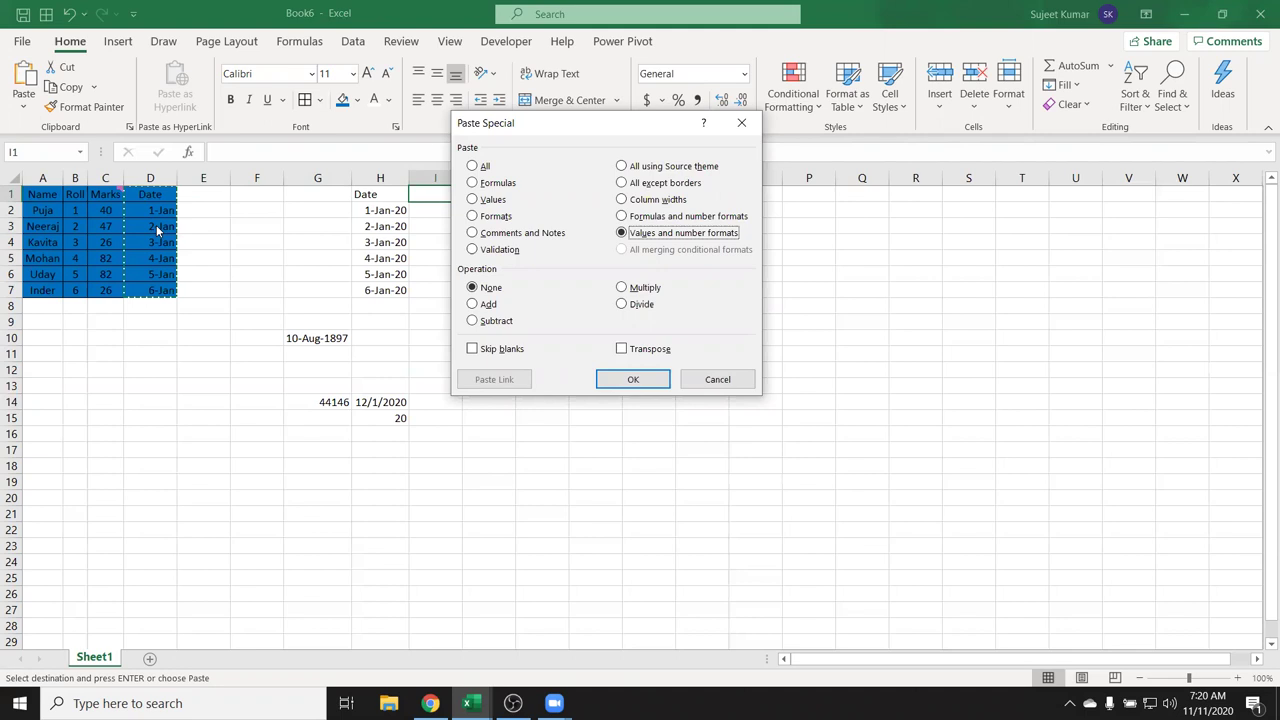
left_click(633, 380)
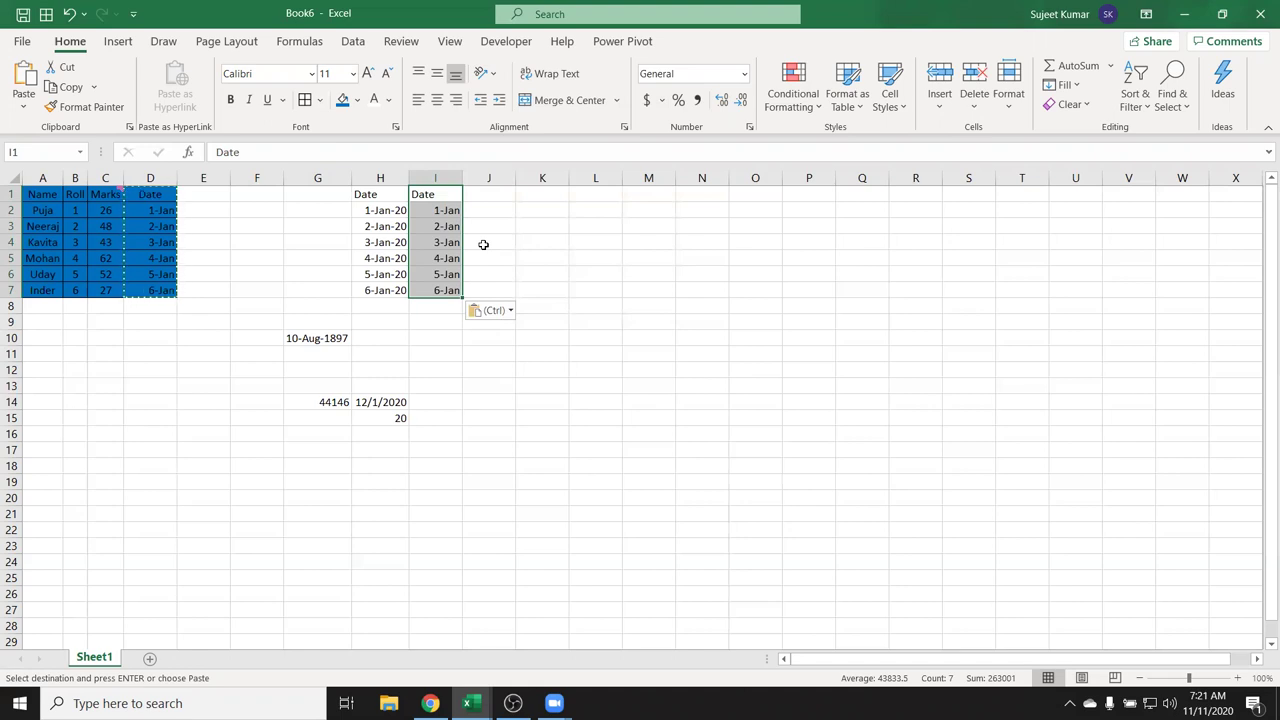
Add Sheet2 and enter 20 in D17 and 30 in E17
left_click(150, 658)
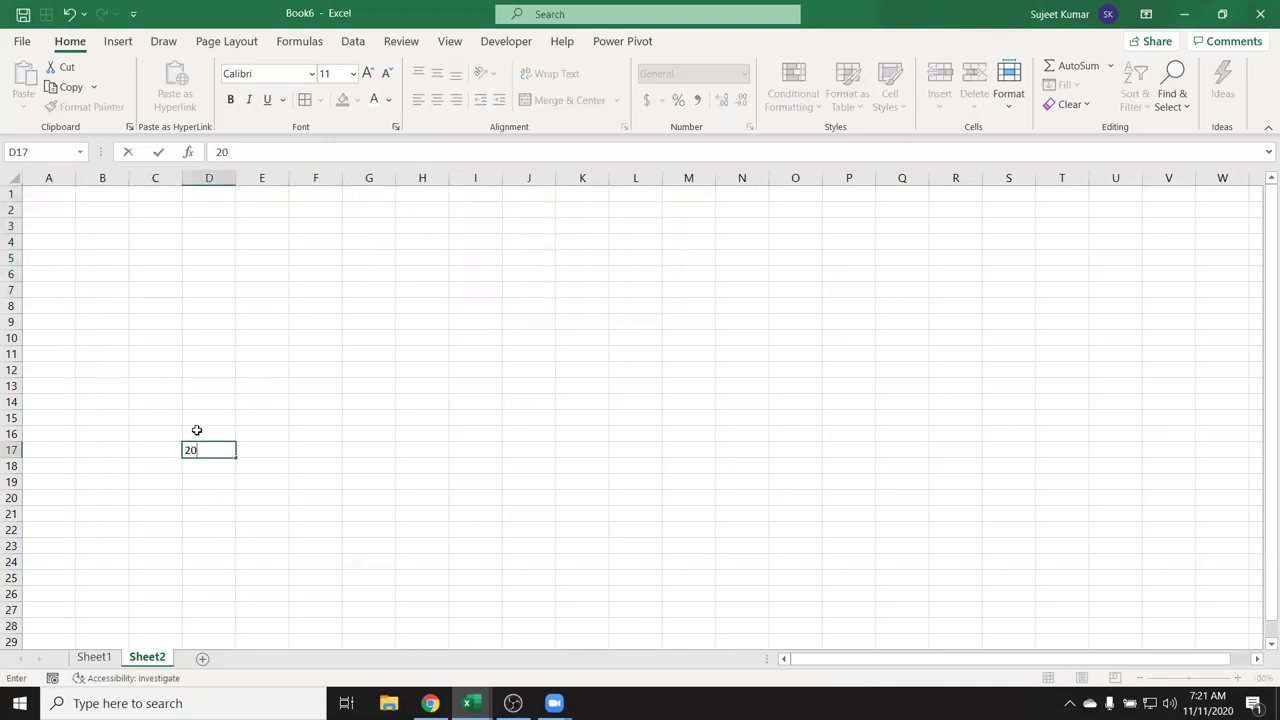
key("Tab")
type("30")
key("Return")
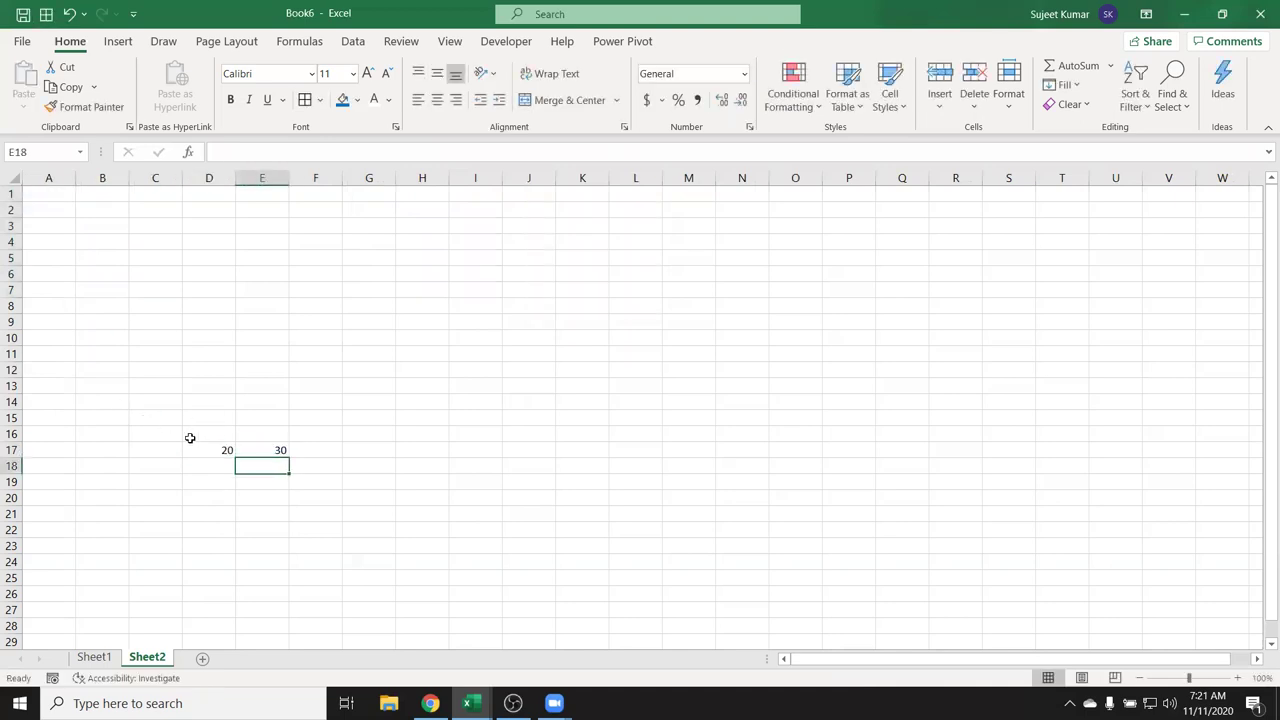
Copy the 20 in D17, try a plain paste over E17, then undo it
left_click(191, 438)
left_click(194, 450)
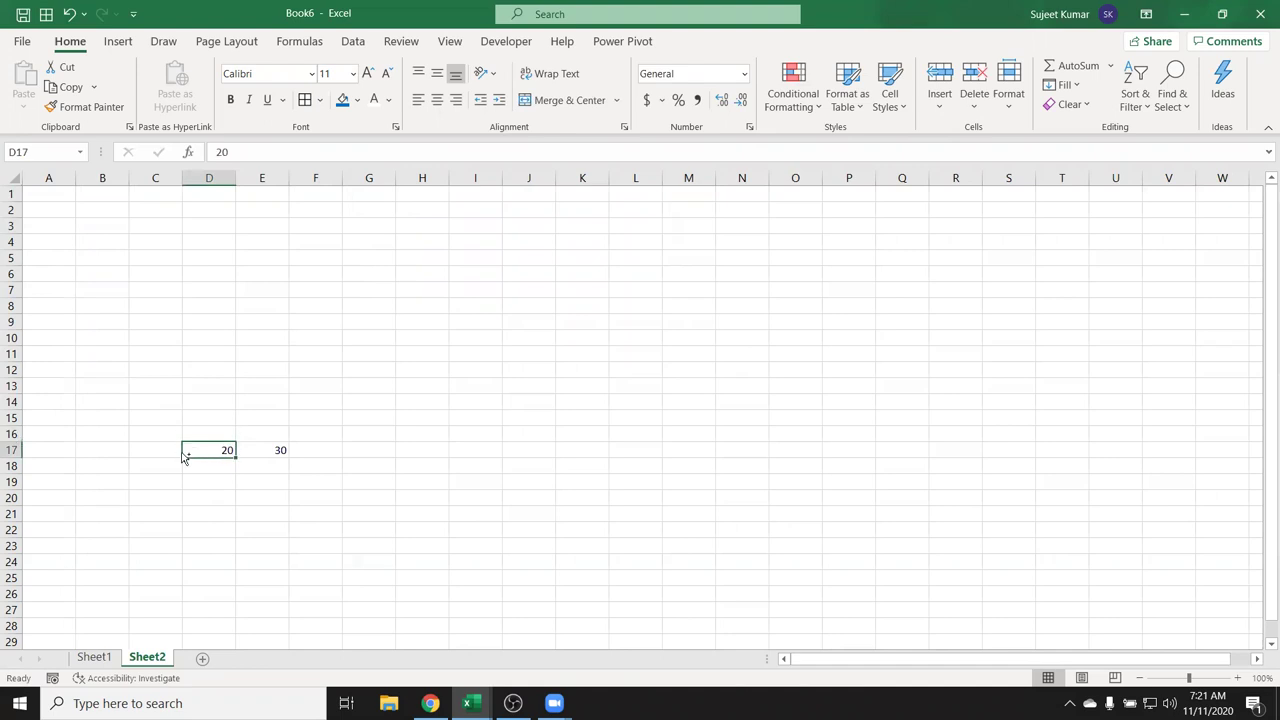
key("ctrl+c")
left_click(257, 449)
key("ctrl+v")
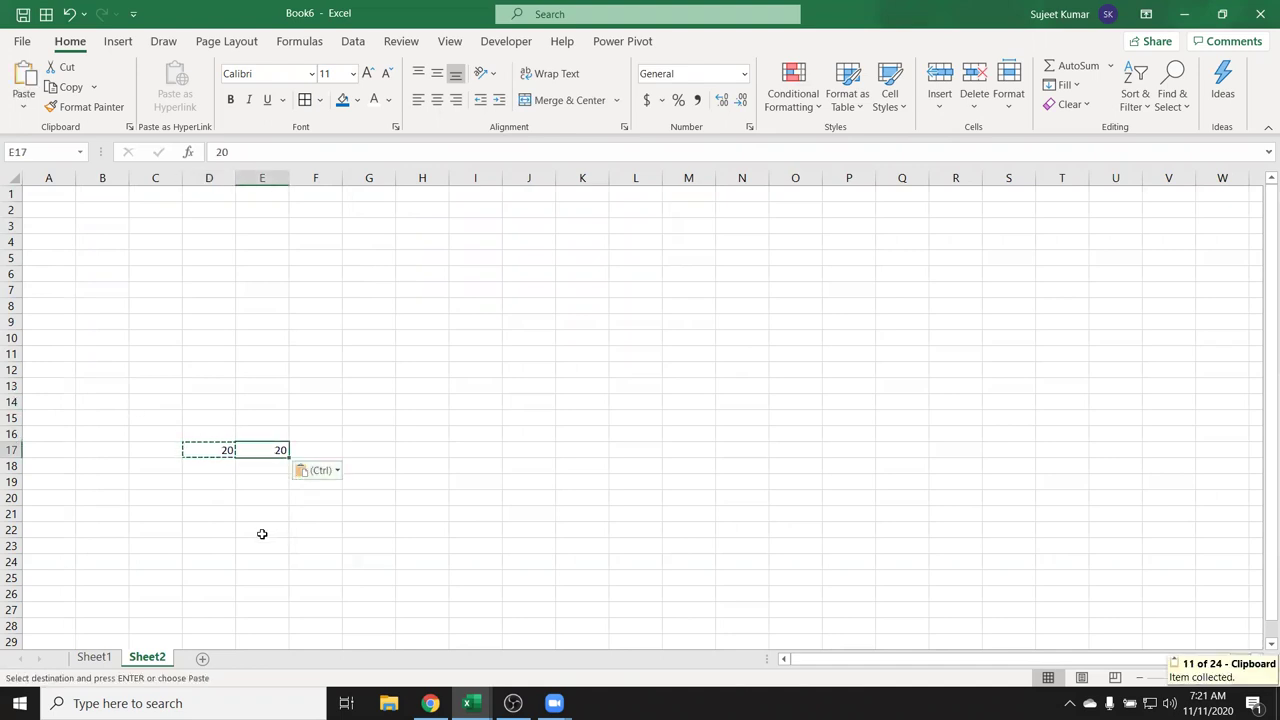
key("ctrl+z")
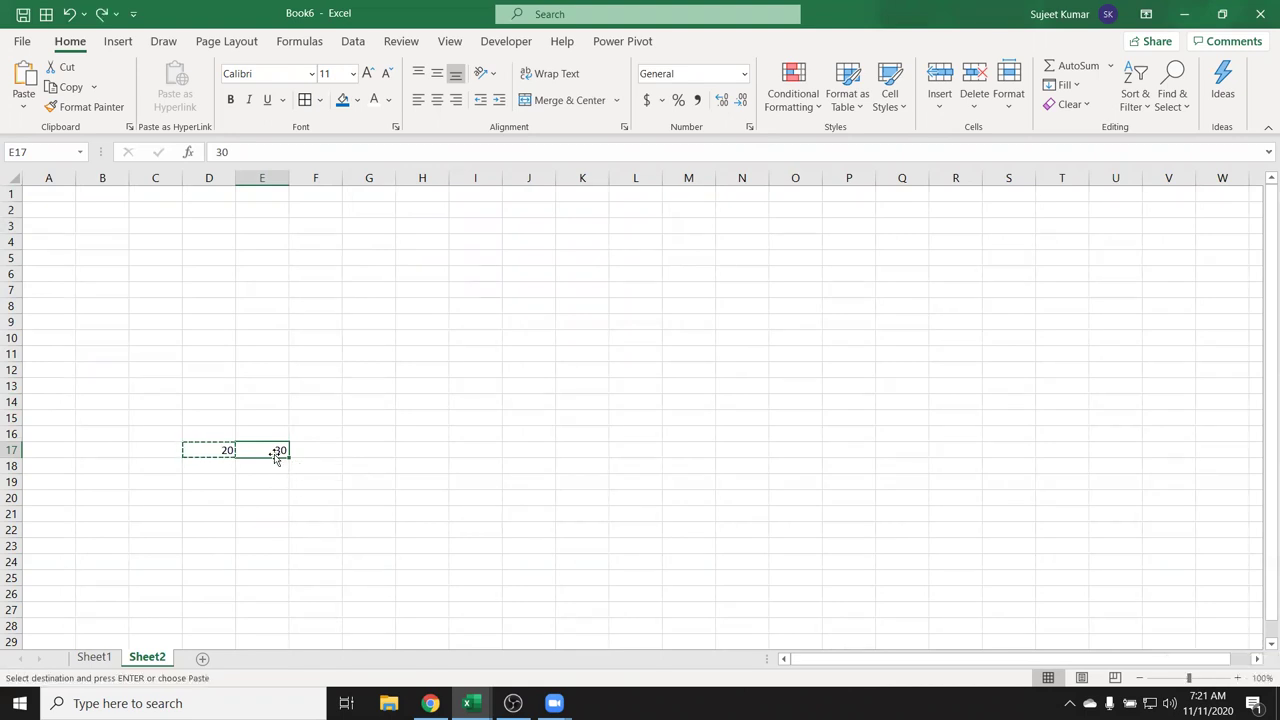
Paste Special Add the copied 20 onto E17's 30, making 50
right_click(273, 450)
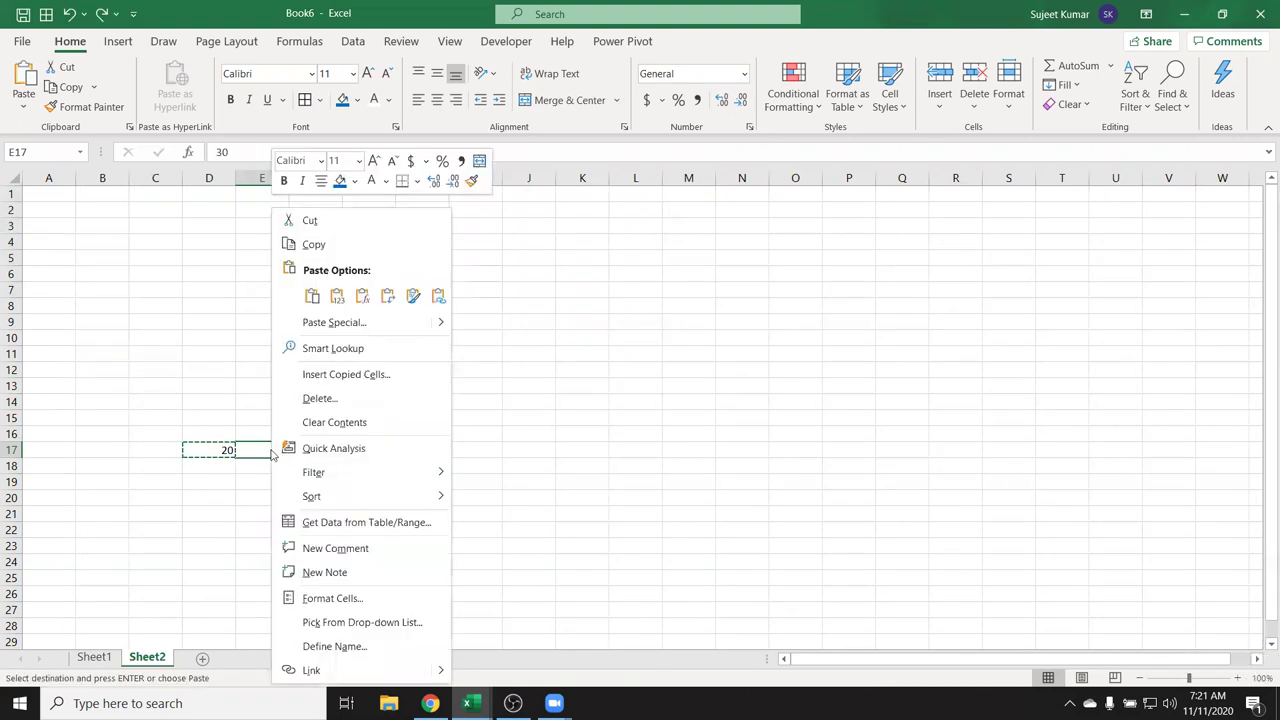
left_click(331, 323)
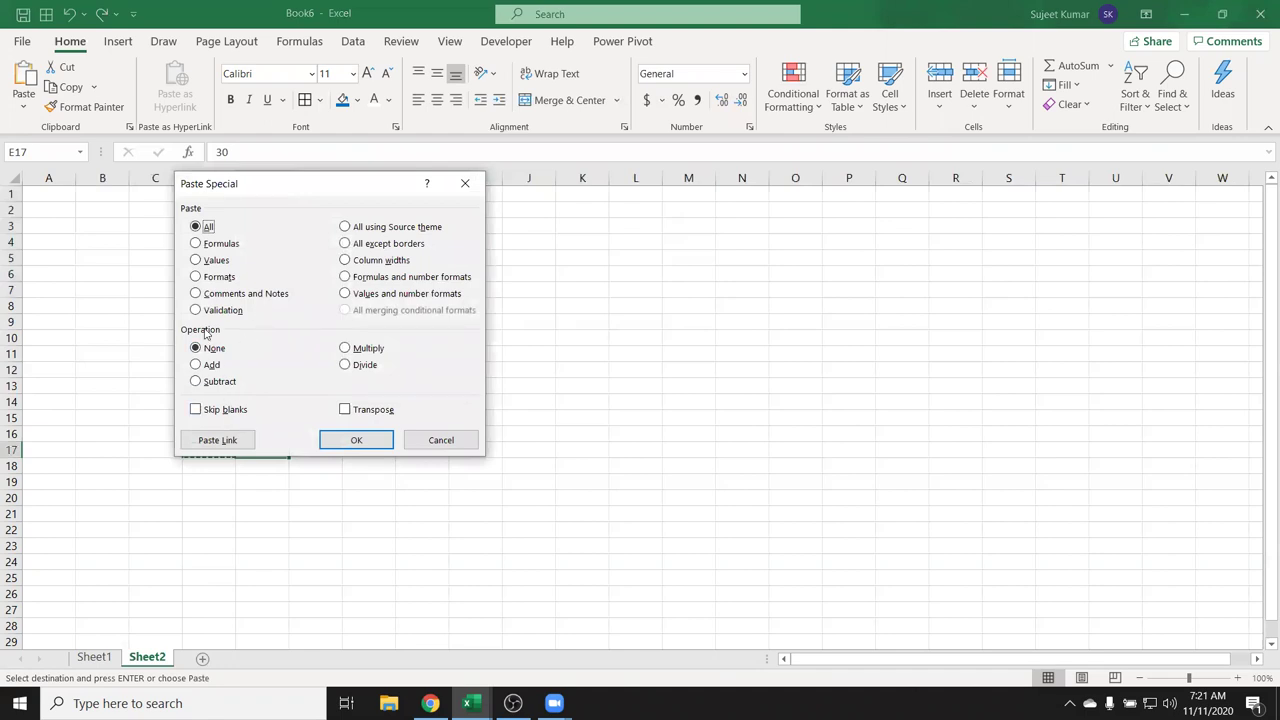
left_click(205, 365)
left_click_drag(251, 189, 521, 166)
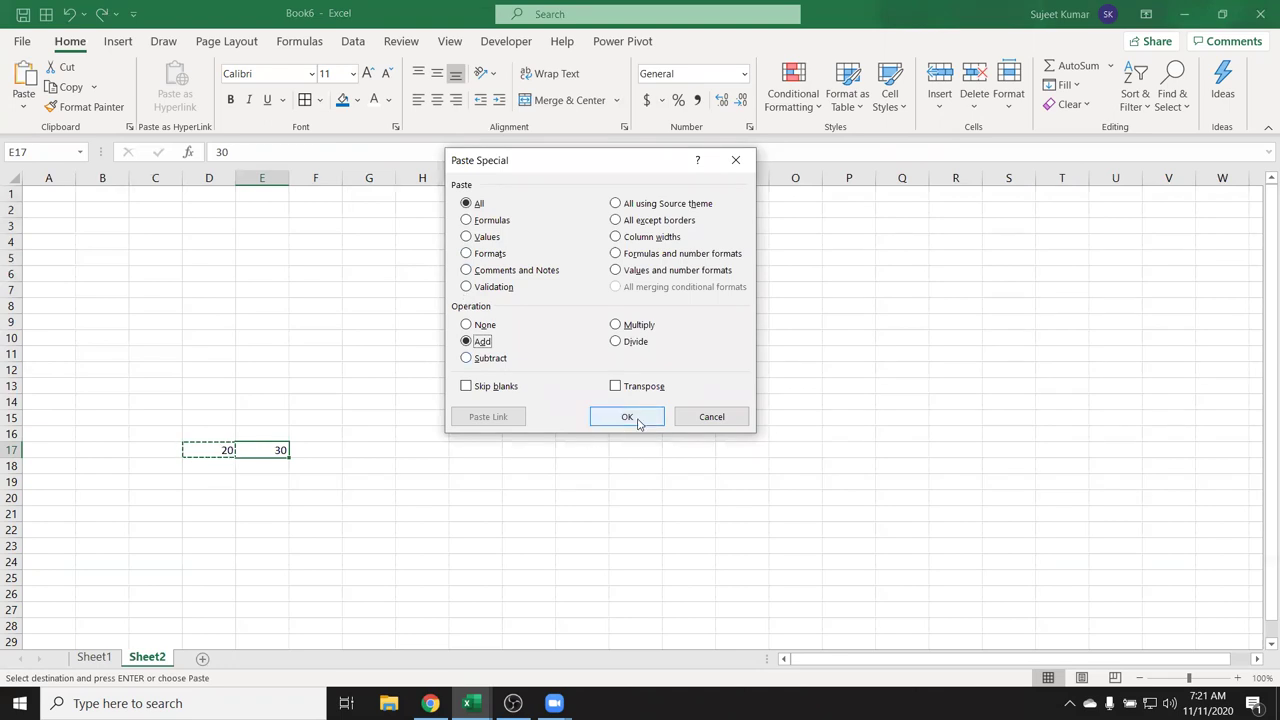
left_click(627, 417)
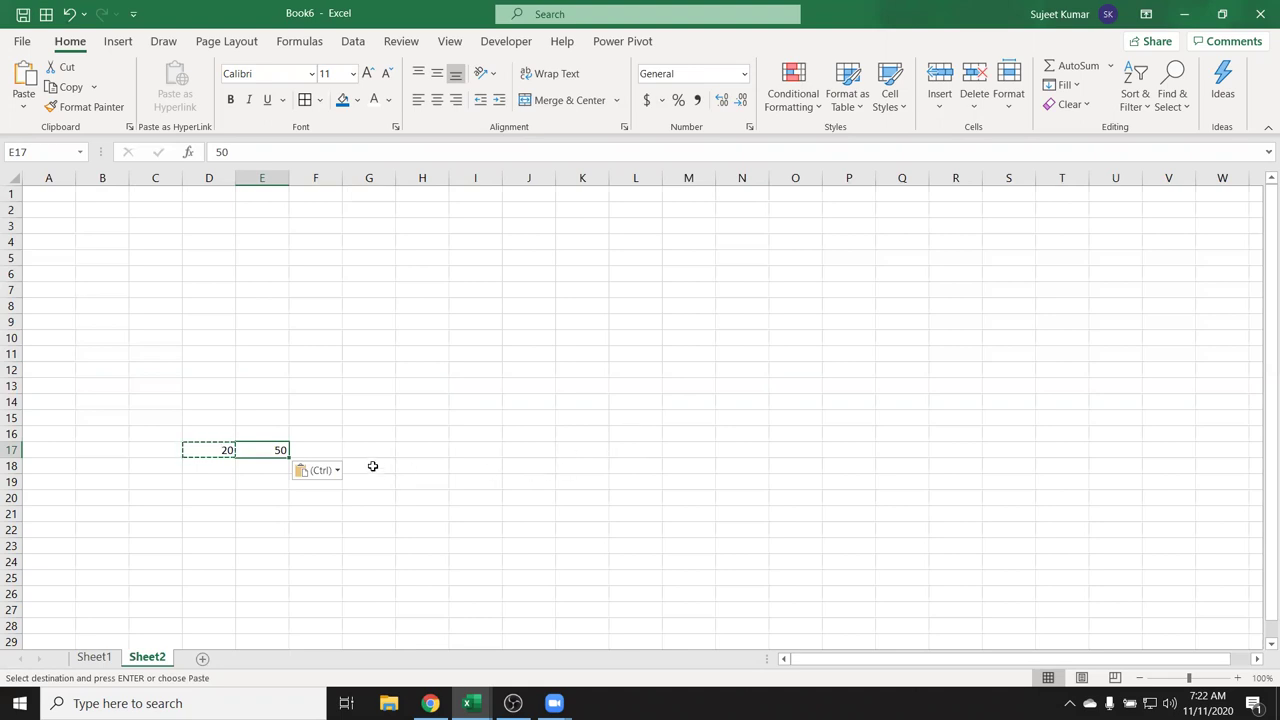
left_click(217, 420)
Clear the 20 and 50, then enter =RANDBETWEEN(10,90) in A2
left_click_drag(217, 420, 249, 543)
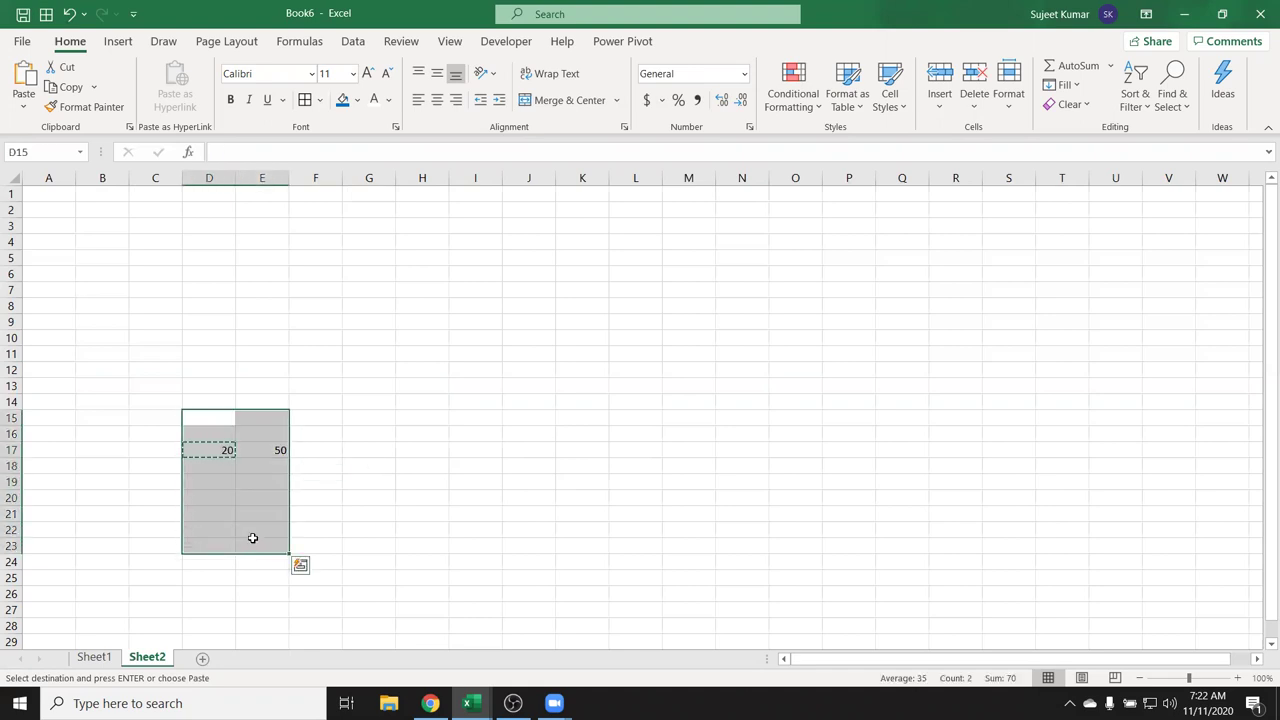
key("Delete")
left_click(58, 206)
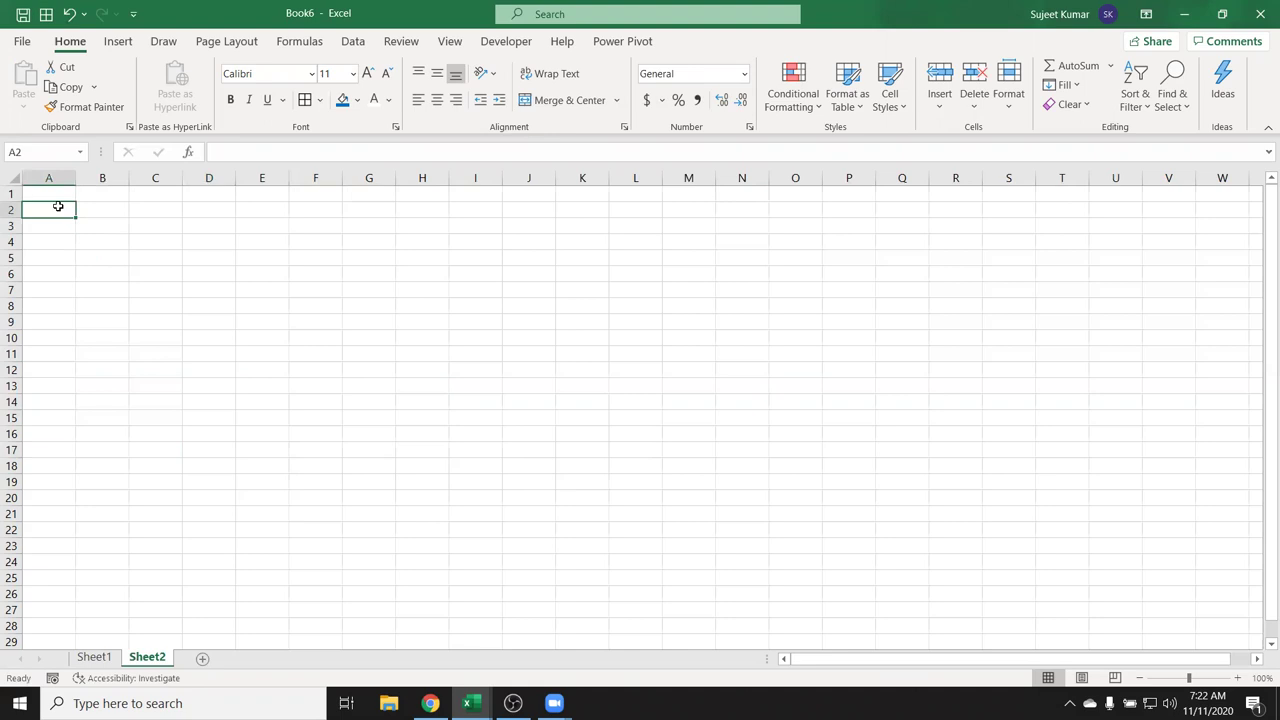
type("=ra")
key("Down")
key("Down")
key("Down")
key("Tab")
type("10,90")
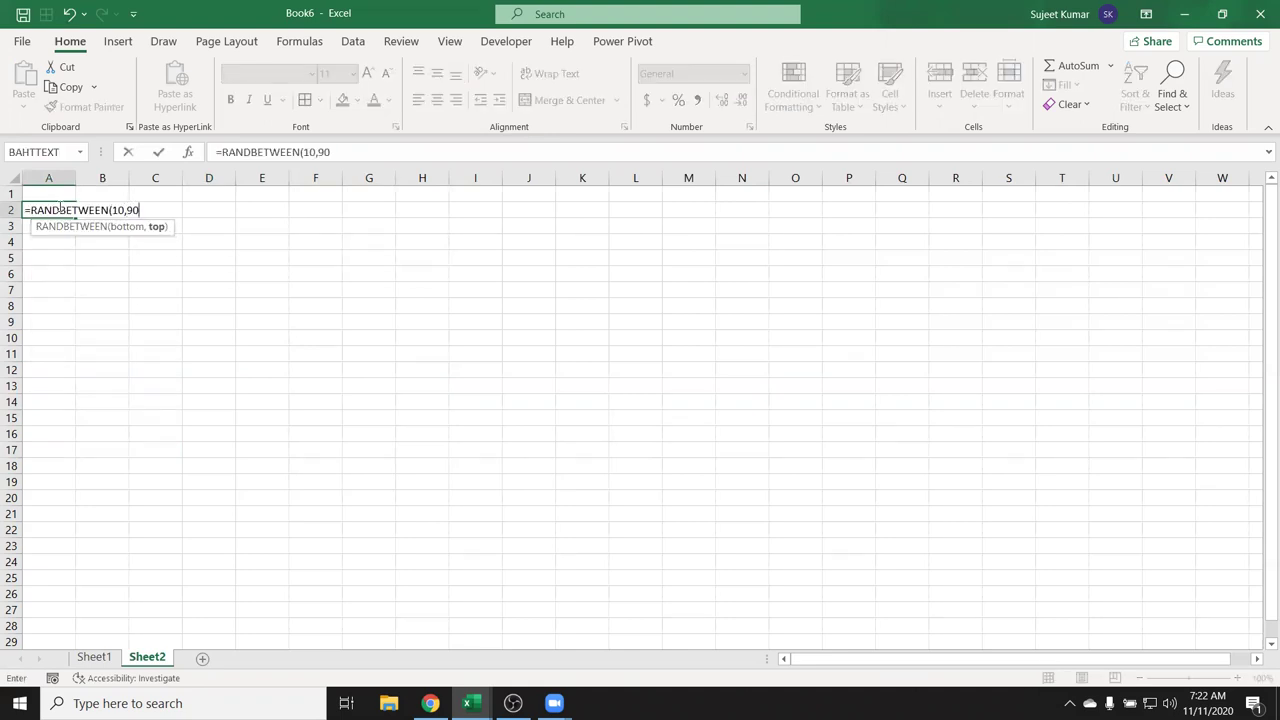
key("Return")
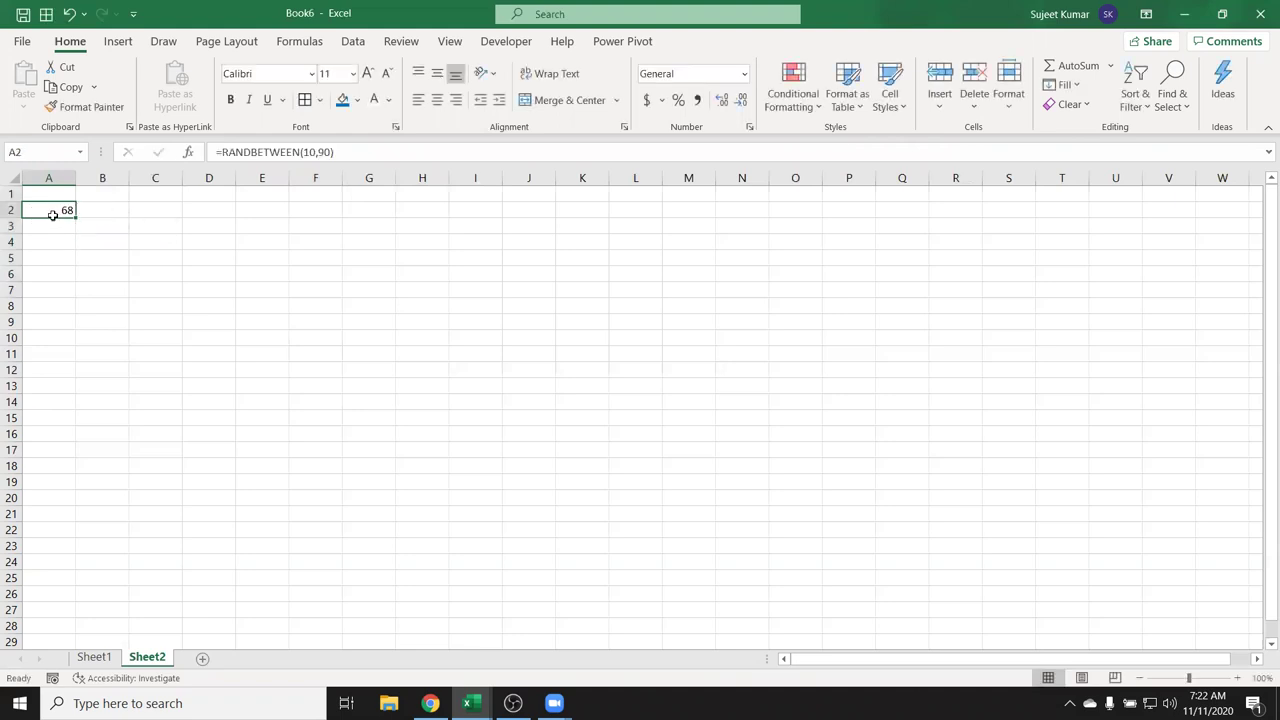
Fill the RANDBETWEEN formula across A2:I14 and paste the grid back as values
left_click_drag(52, 208, 390, 325)
left_click_drag(461, 363, 501, 405)
key("ctrl+d")
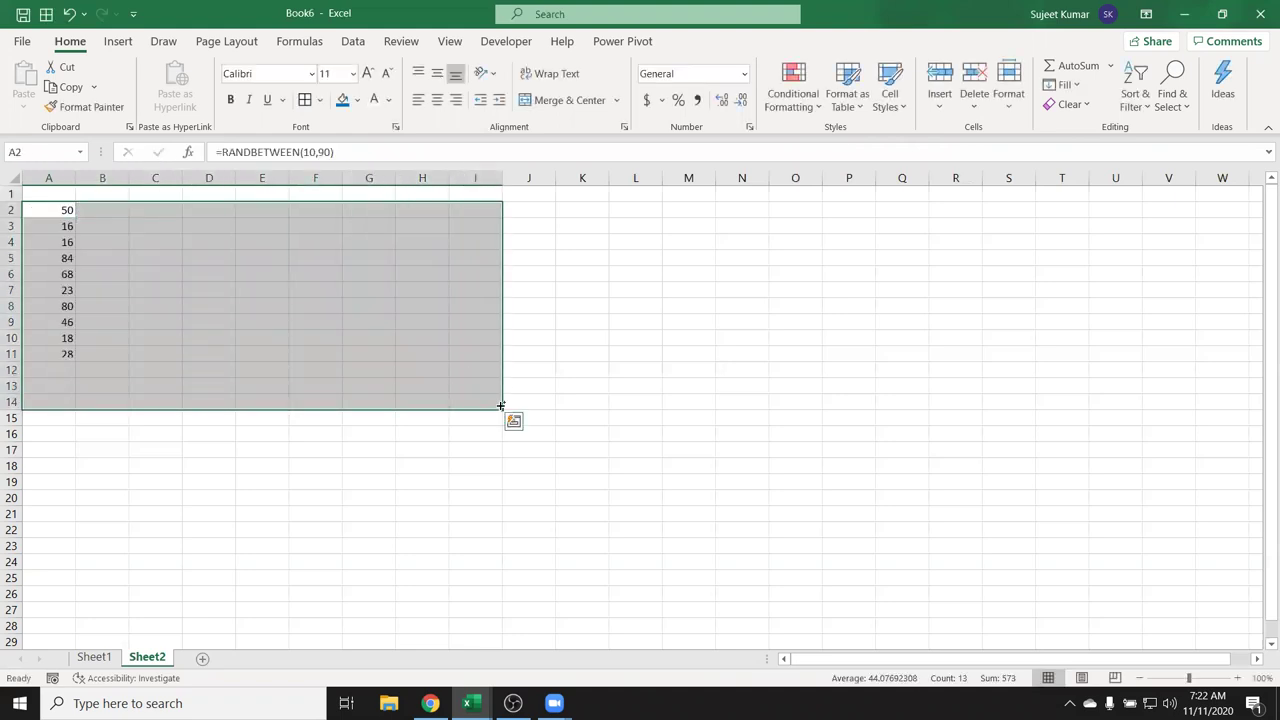
key("ctrl+r")
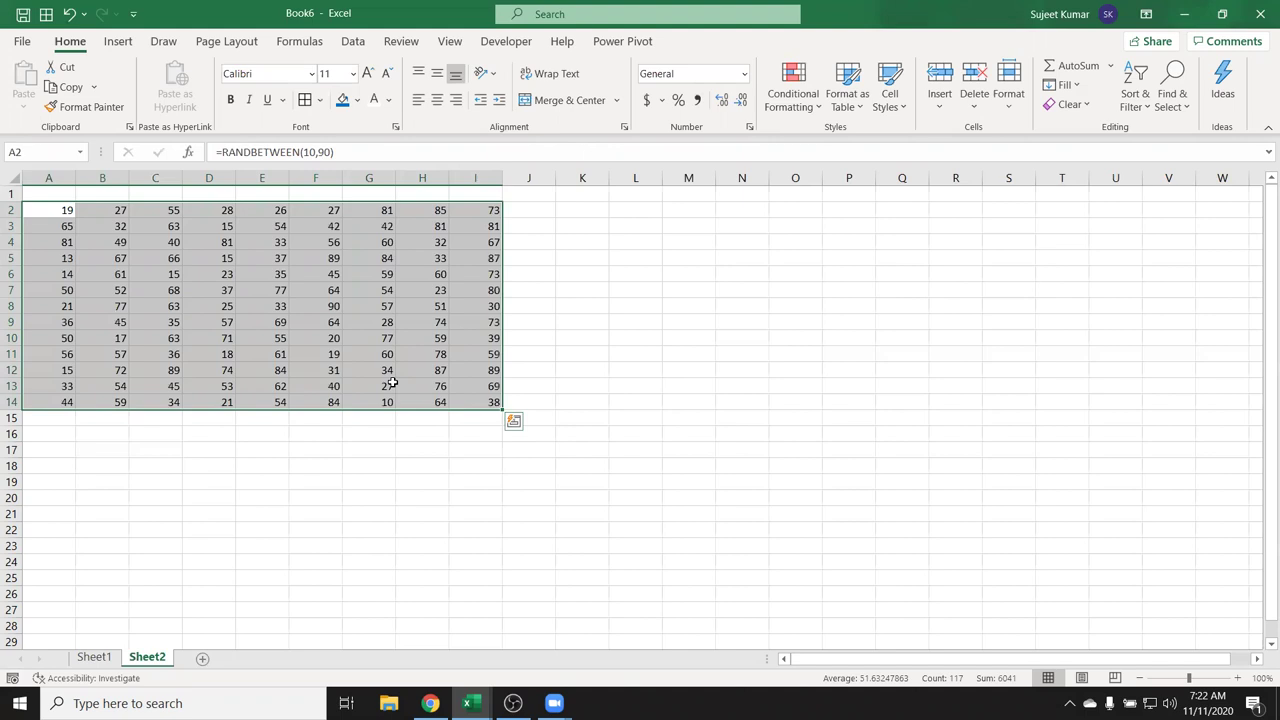
key("ctrl+c")
left_click(23, 104)
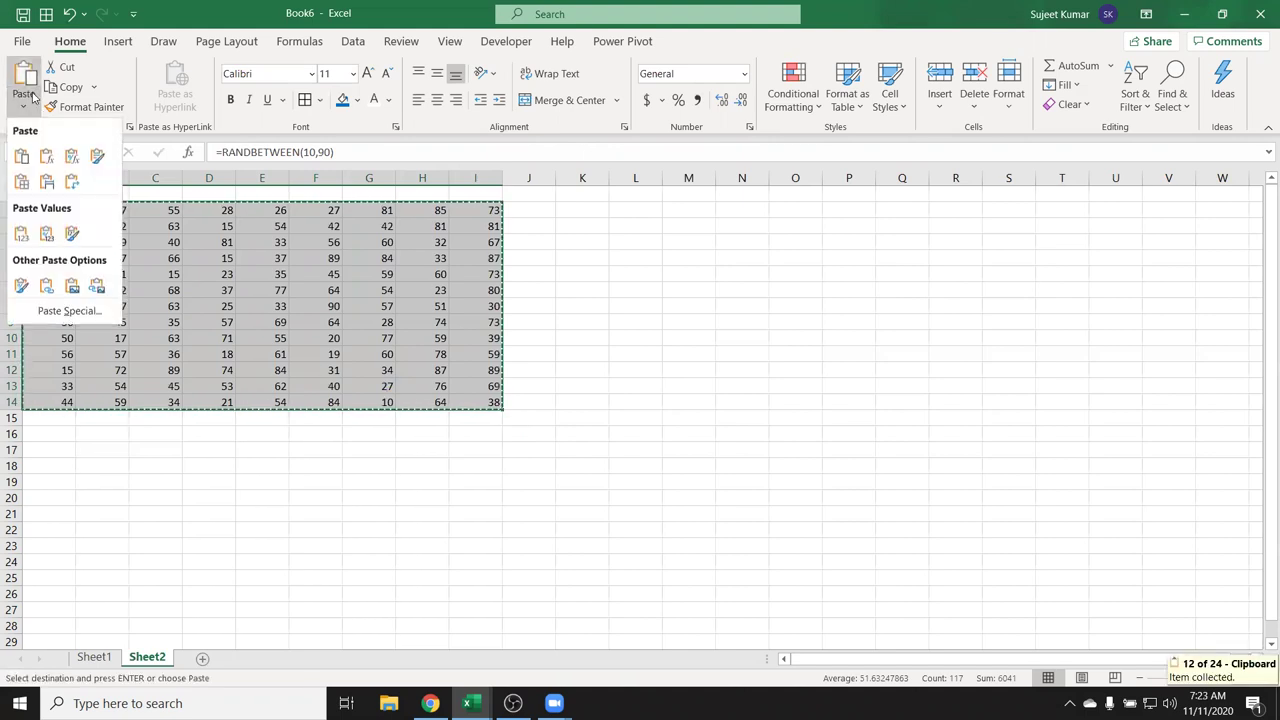
left_click(18, 238)
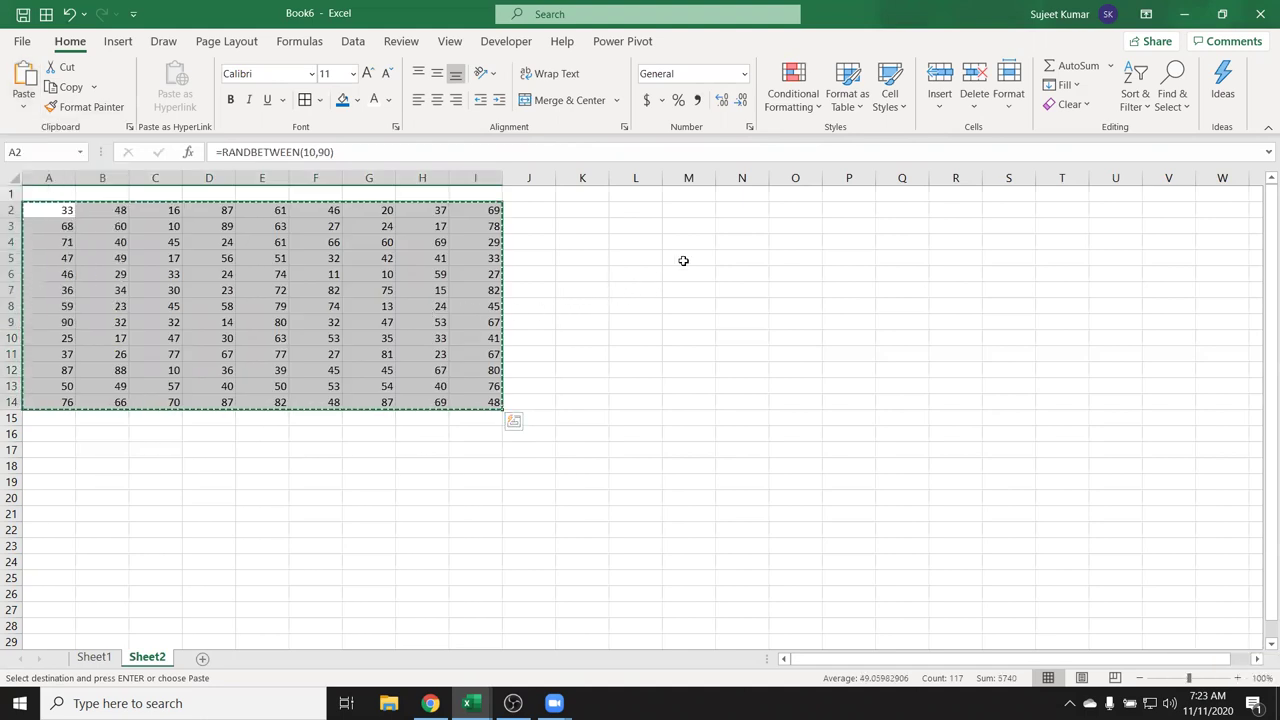
left_click(686, 259)
key("Escape")
Enter 20% in M3 and select the number grid A2:I14
left_click(706, 224)
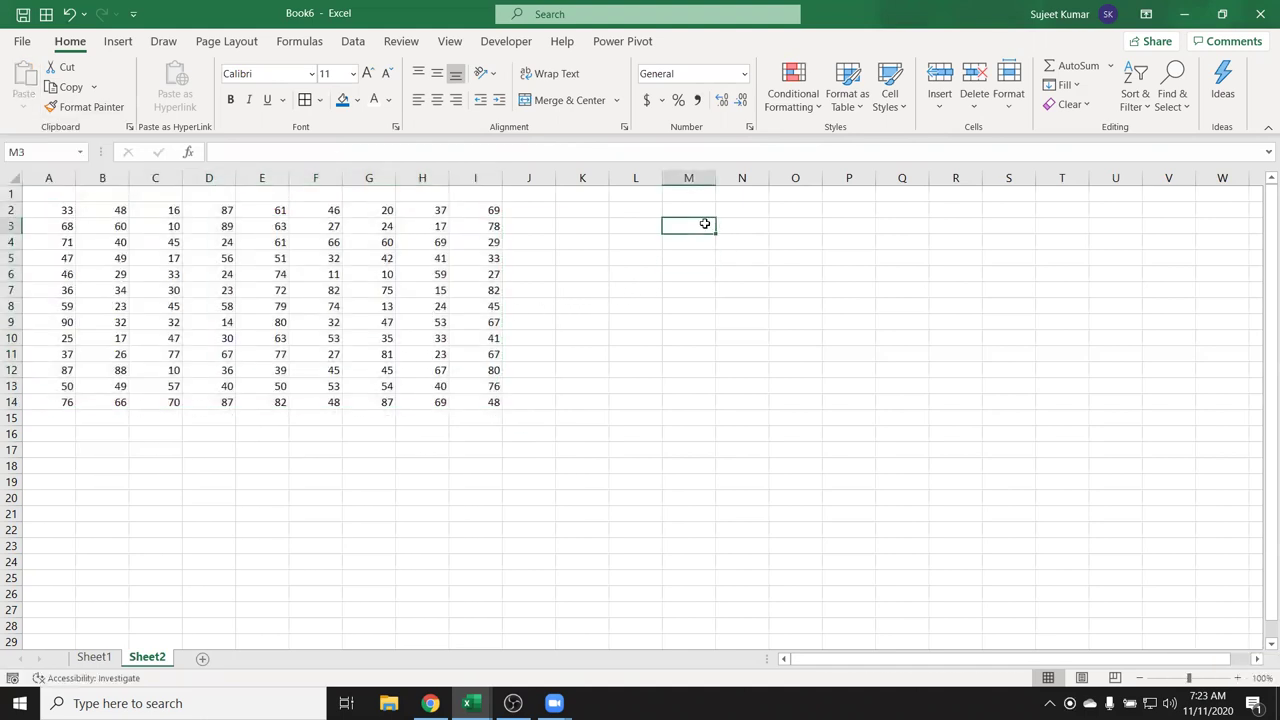
type("20%")
key("ctrl+Return")
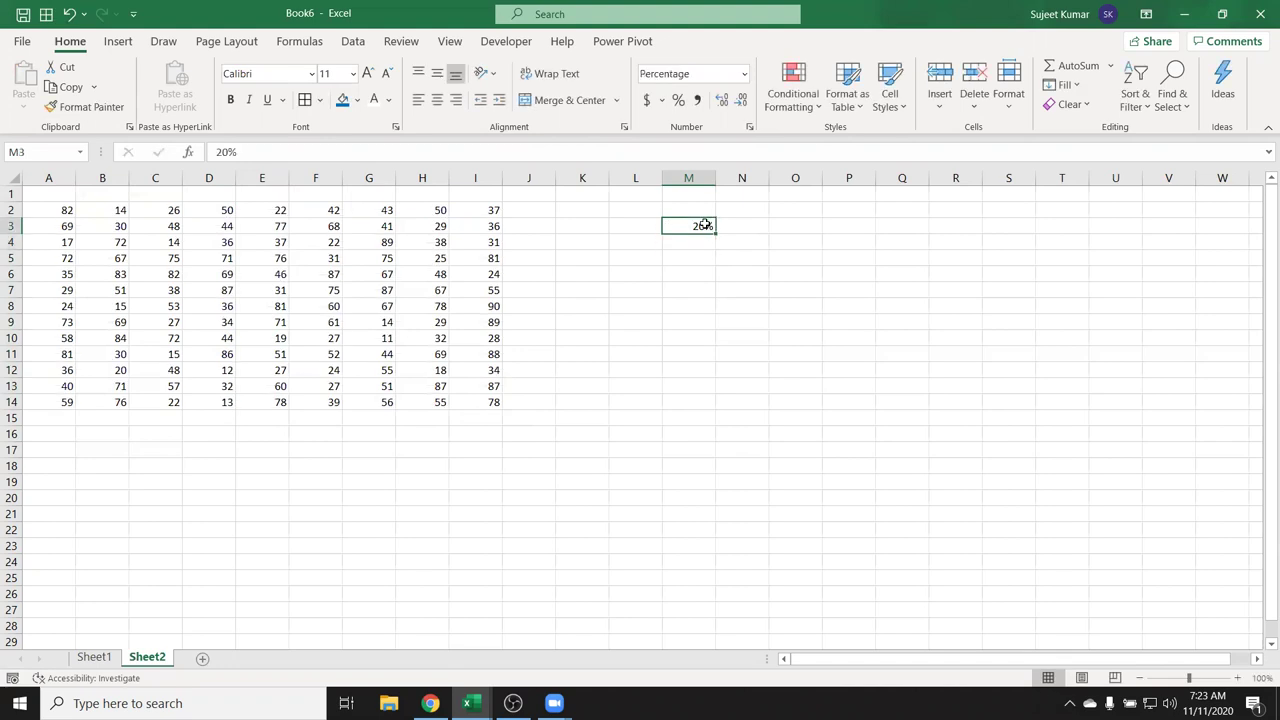
left_click(425, 273)
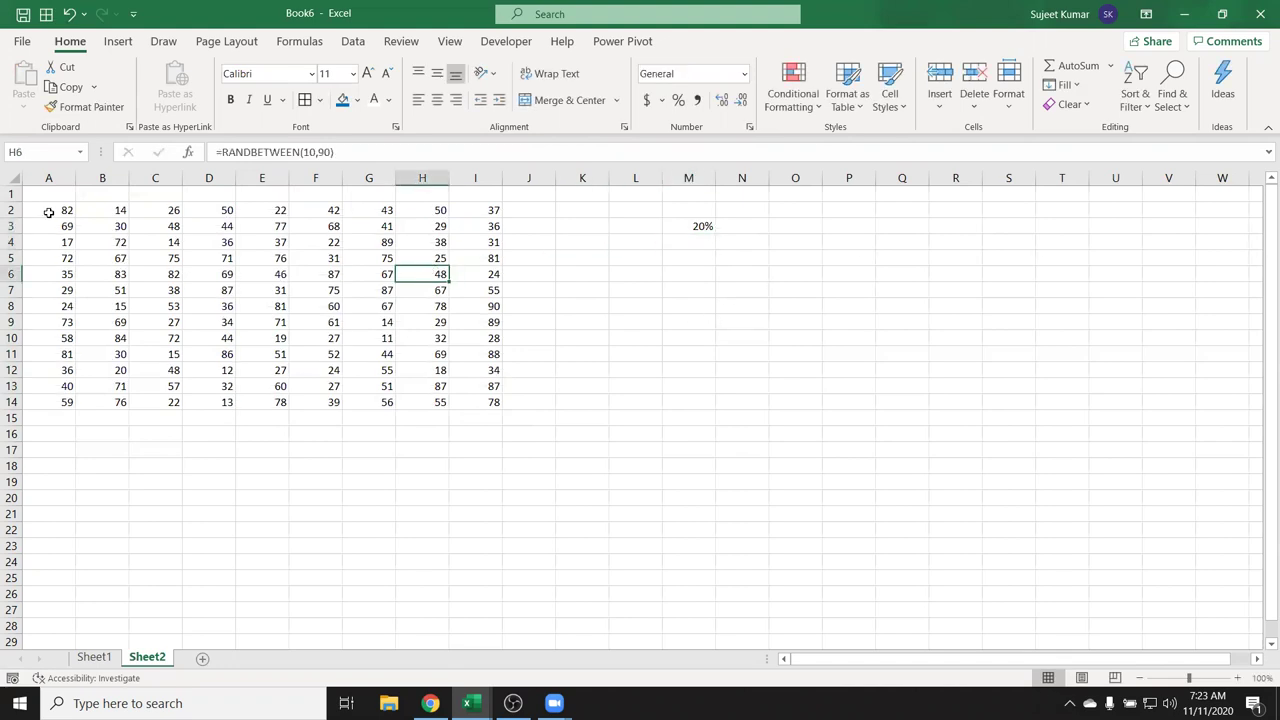
left_click_drag(48, 212, 457, 406)
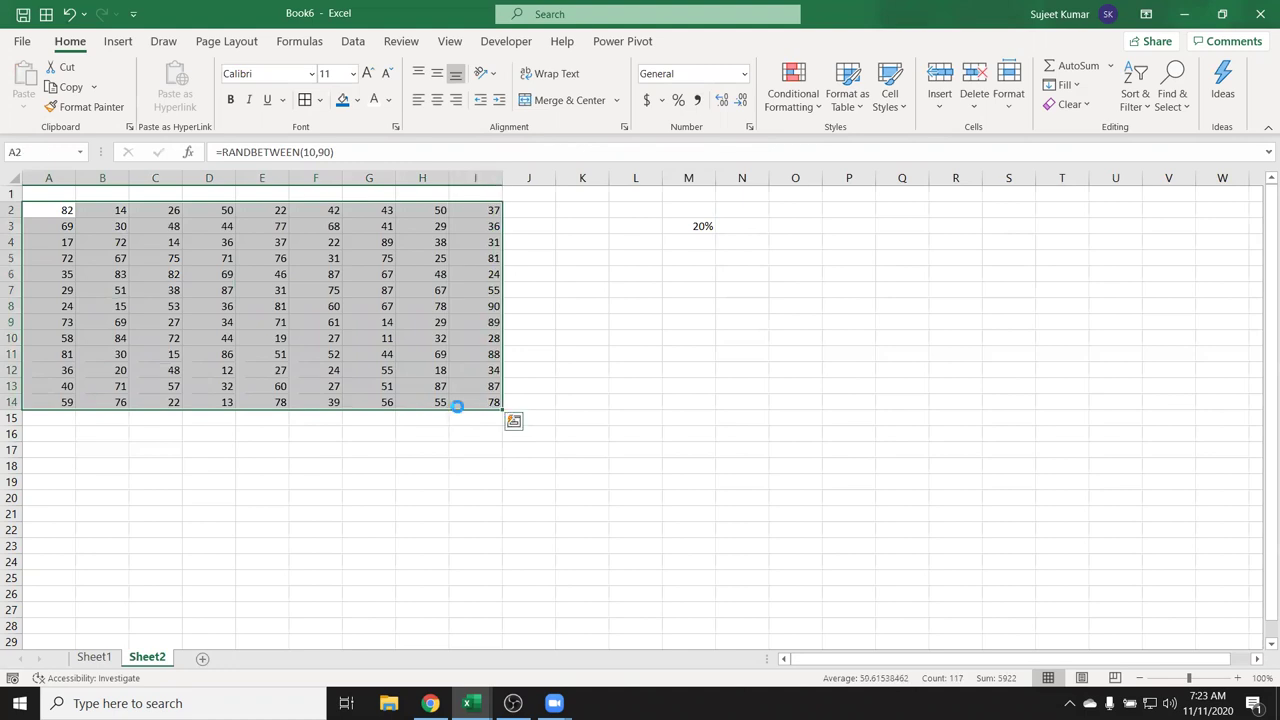
Replace the A2:I14 grid formulas with their values via Paste Special Values
key("ctrl+c")
right_click(340, 326)
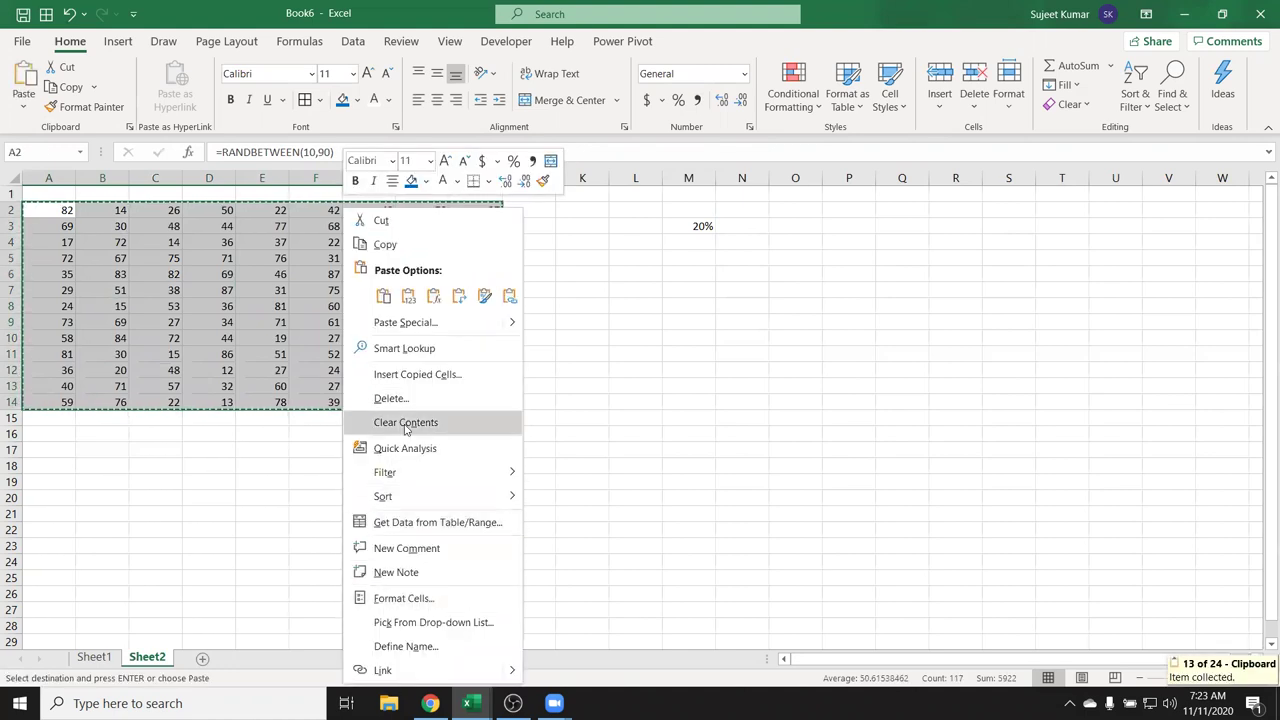
left_click(406, 322)
left_click(284, 260)
left_click(455, 440)
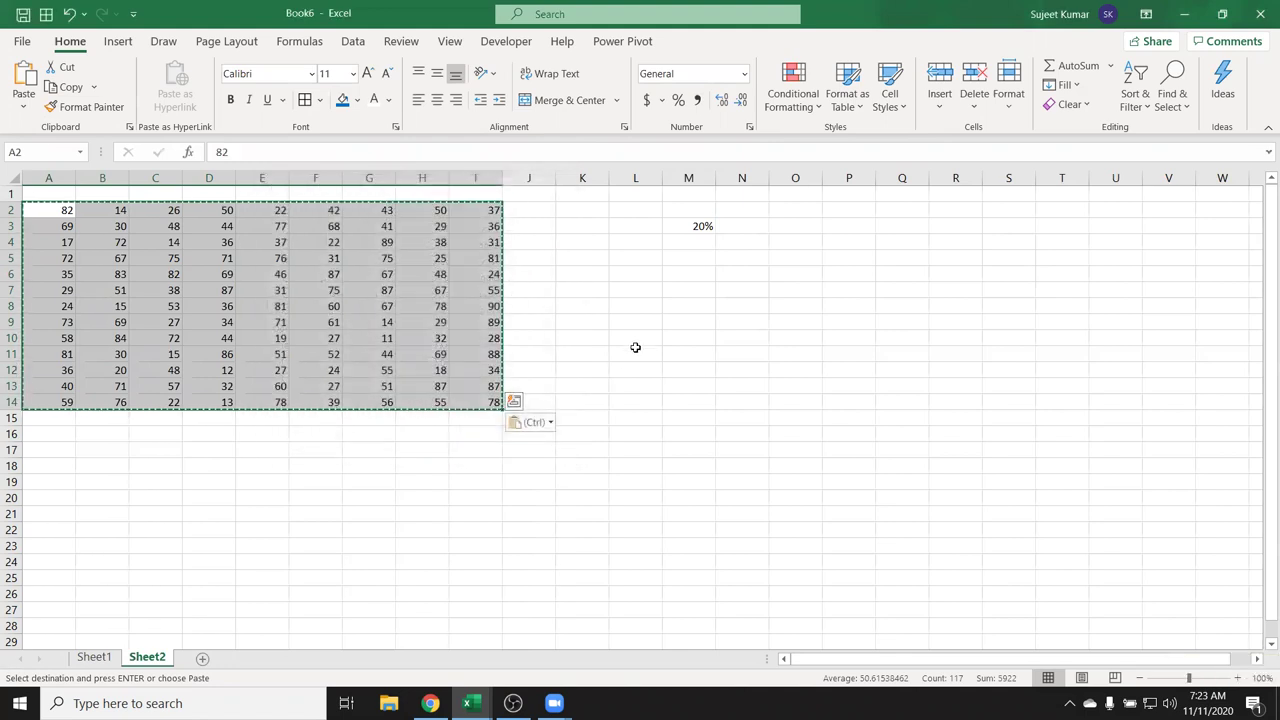
key("Escape")
Enter 20 in N3 and apply Percent Style, showing 2000%
left_click(703, 226)
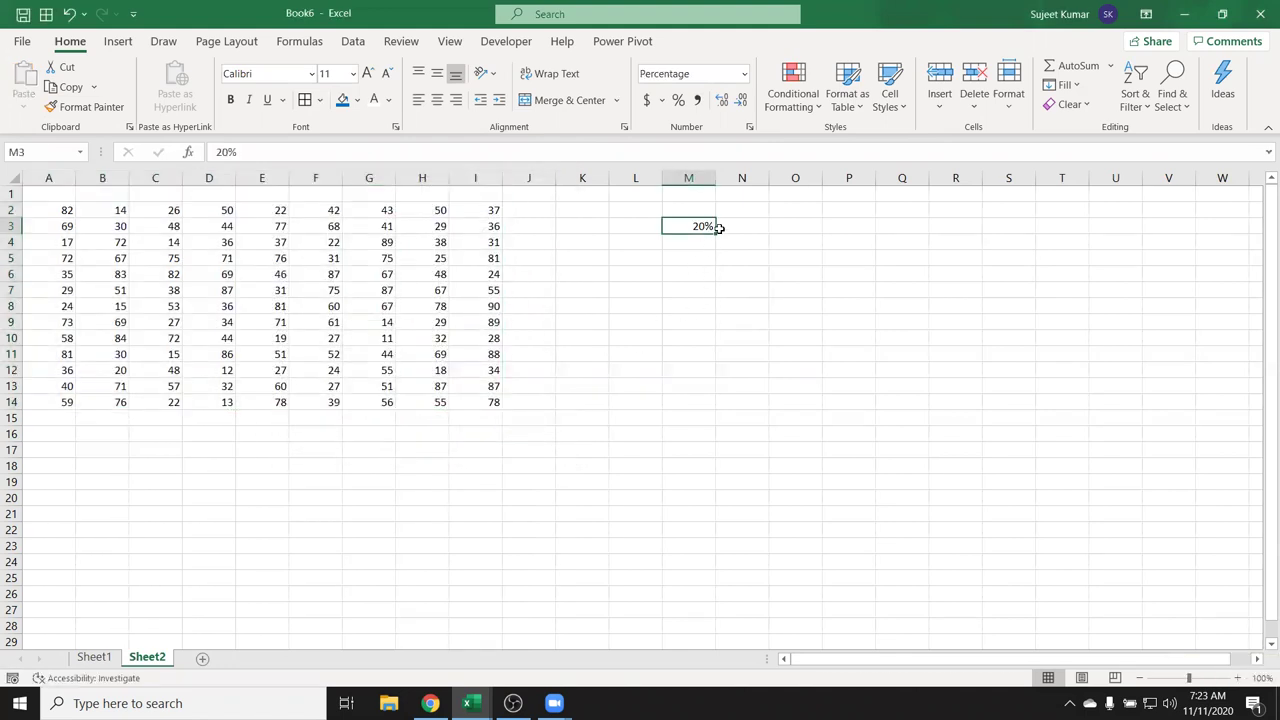
left_click(719, 228)
type("=")
key("Escape")
type("20")
key("Return")
key("Up")
left_click(678, 99)
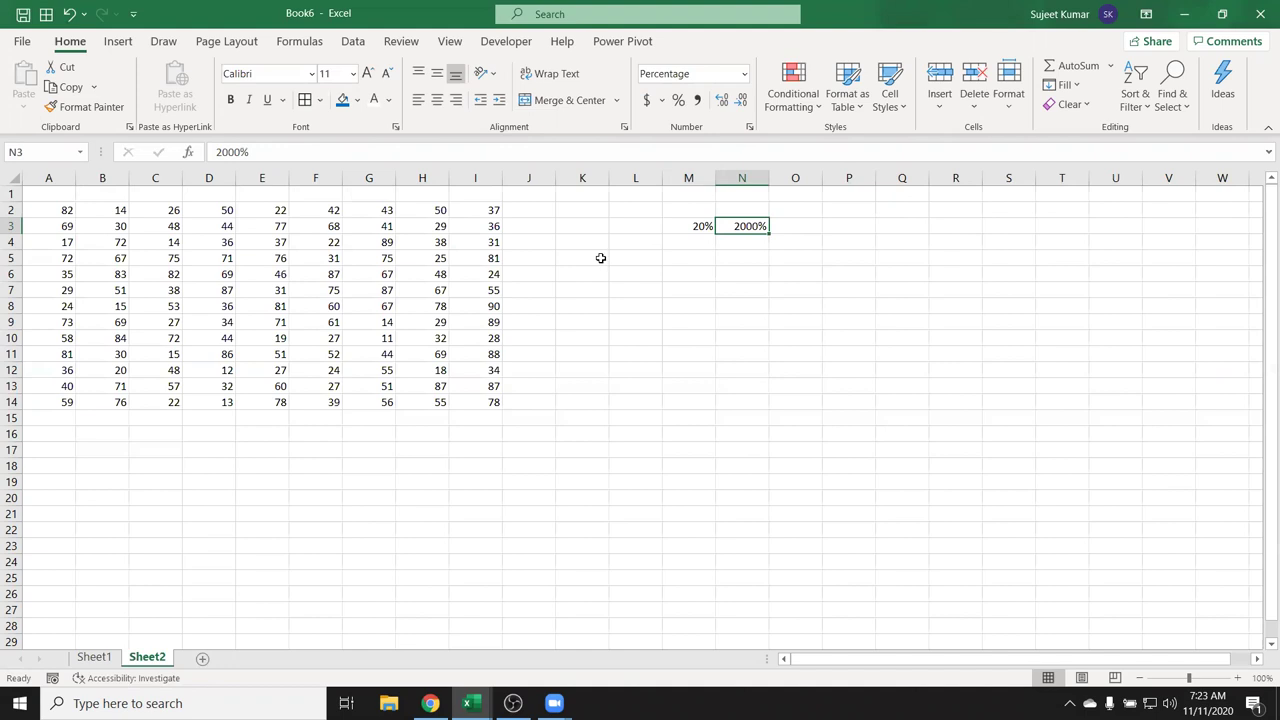
Enter 0.2 in O3 and apply Percent Style, showing 20%
left_click(797, 231)
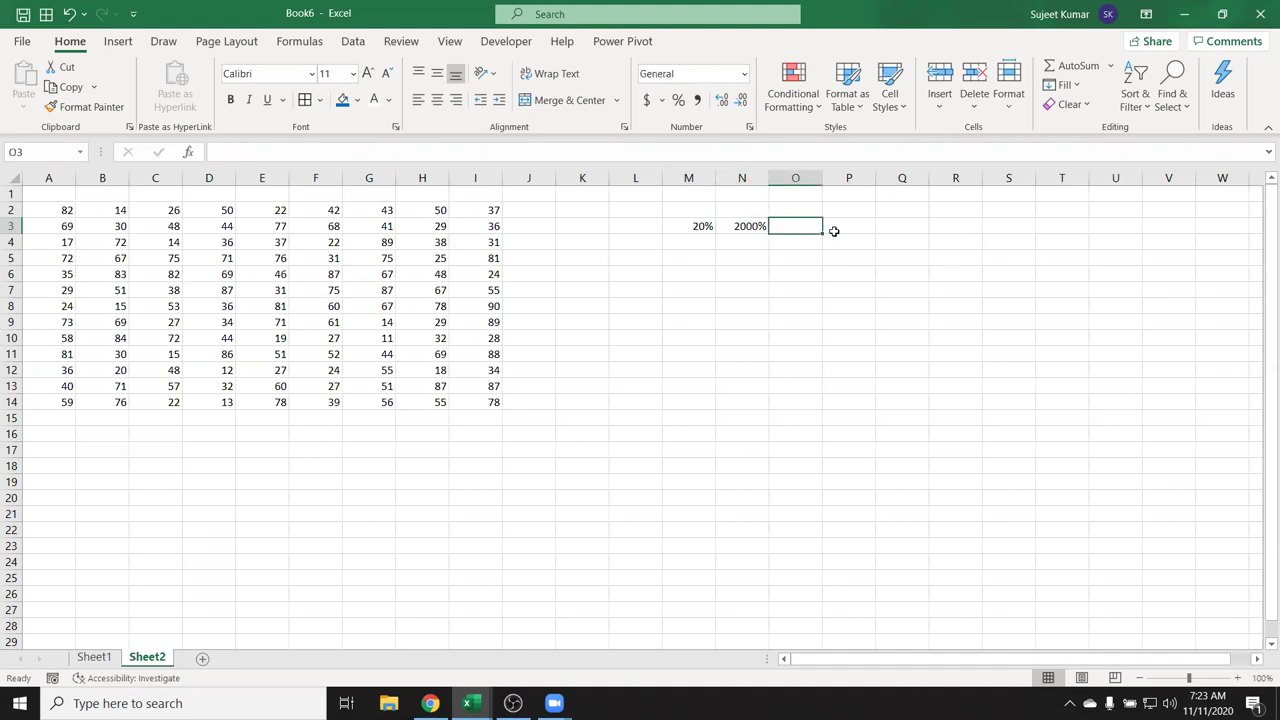
type("0.20")
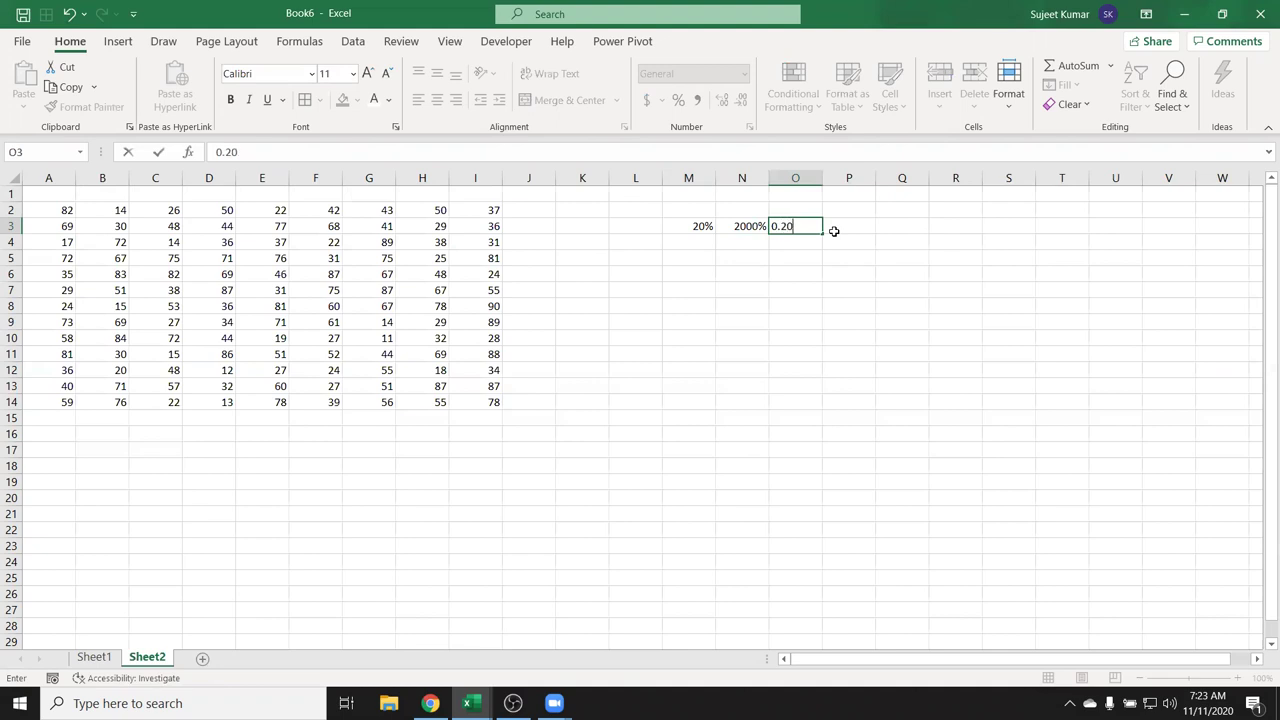
key("Return")
left_click(804, 225)
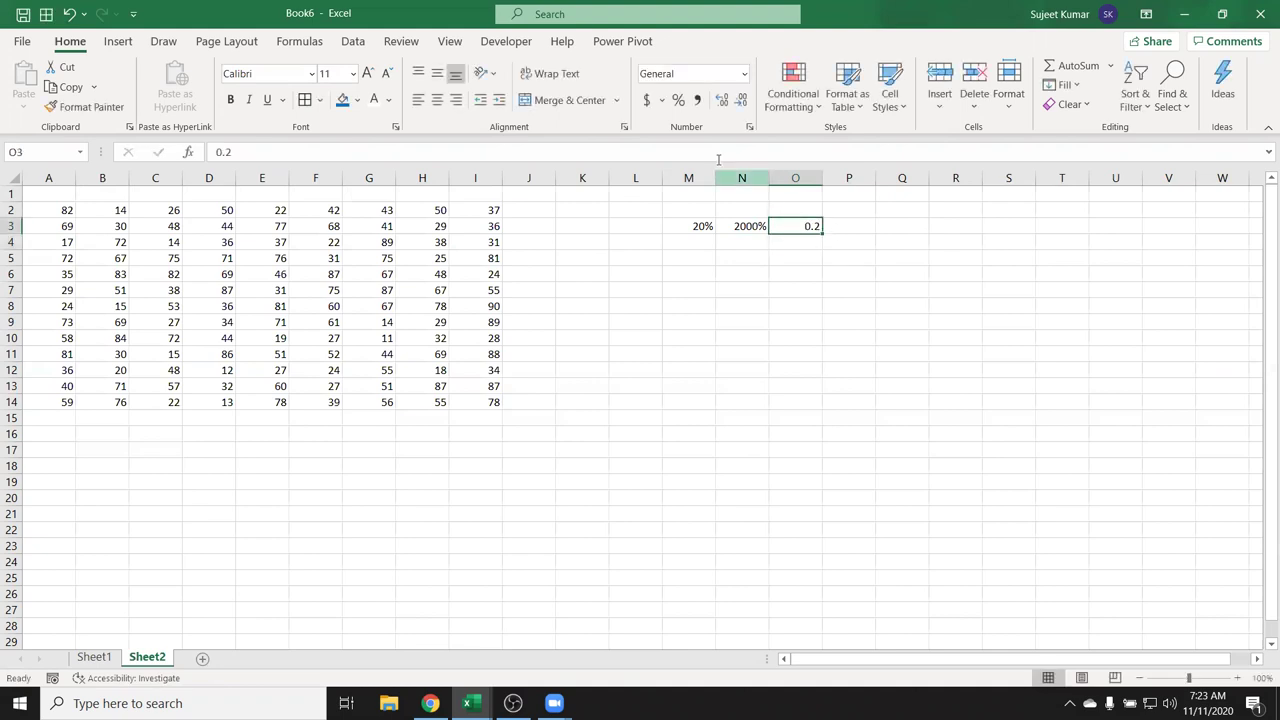
left_click(678, 100)
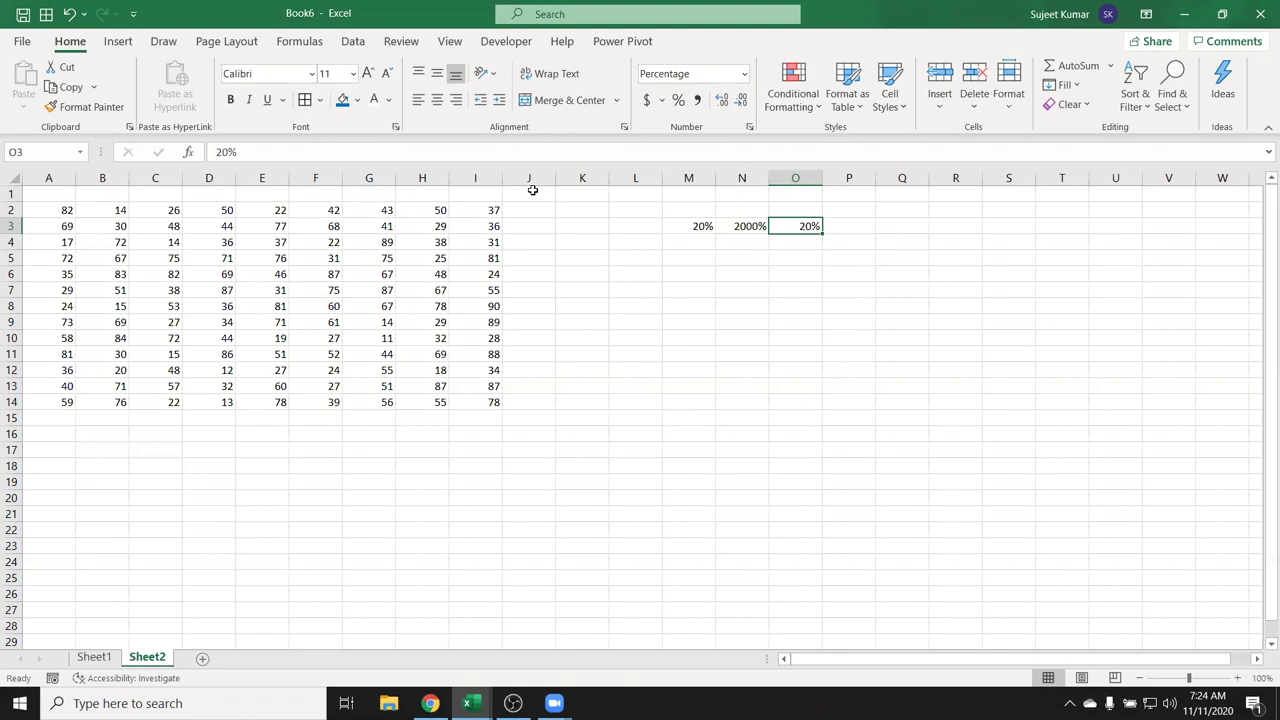
Compare the 20%, 2000% and 20% results in M3, N3 and O3
left_click(775, 262)
left_click(773, 272)
left_click(786, 243)
left_click(805, 229)
left_click(749, 226)
left_click(706, 226)
left_click(787, 226)
left_click(667, 270)
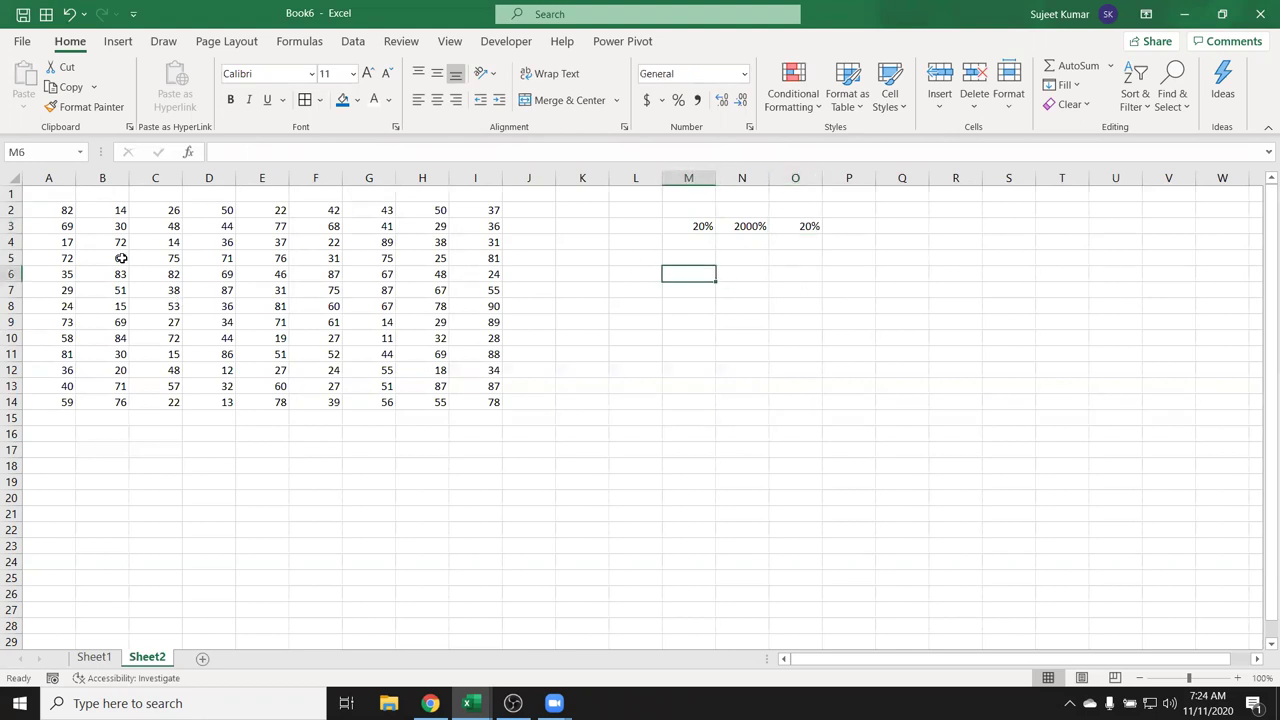
Enter 100 in M6 and copy it
type("100")
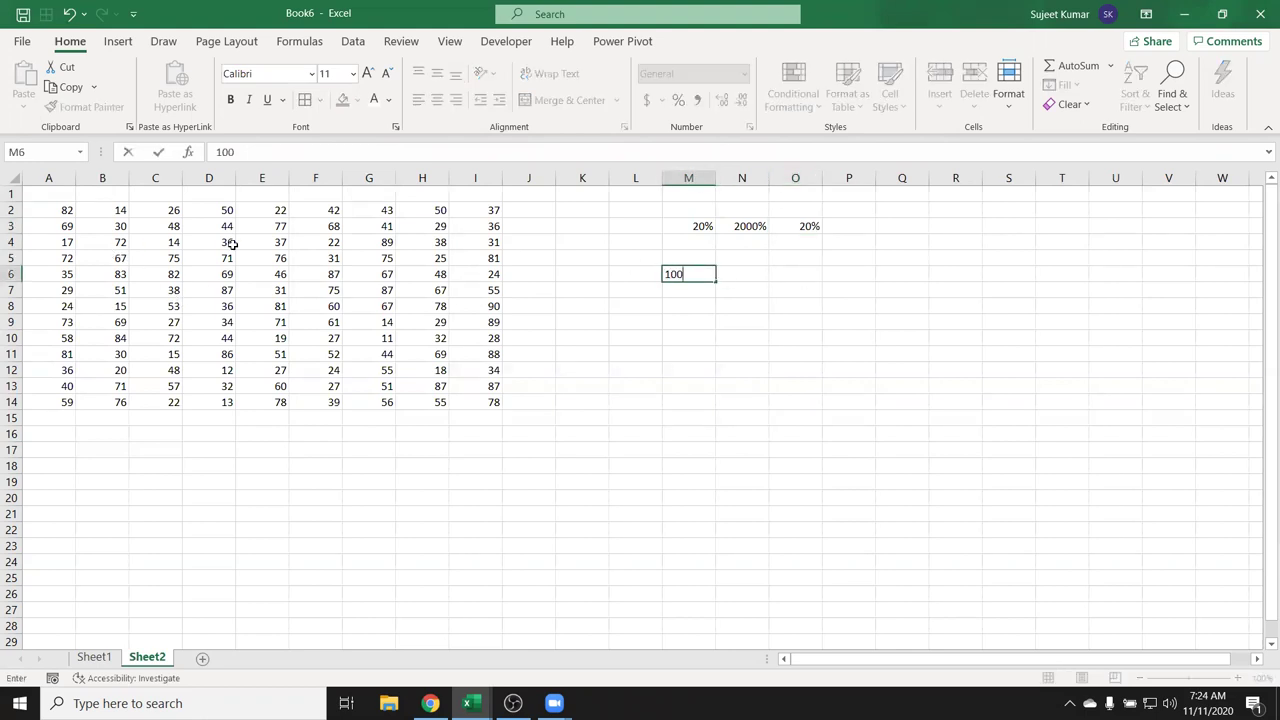
key("Return")
left_click(704, 274)
key("ctrl+c")
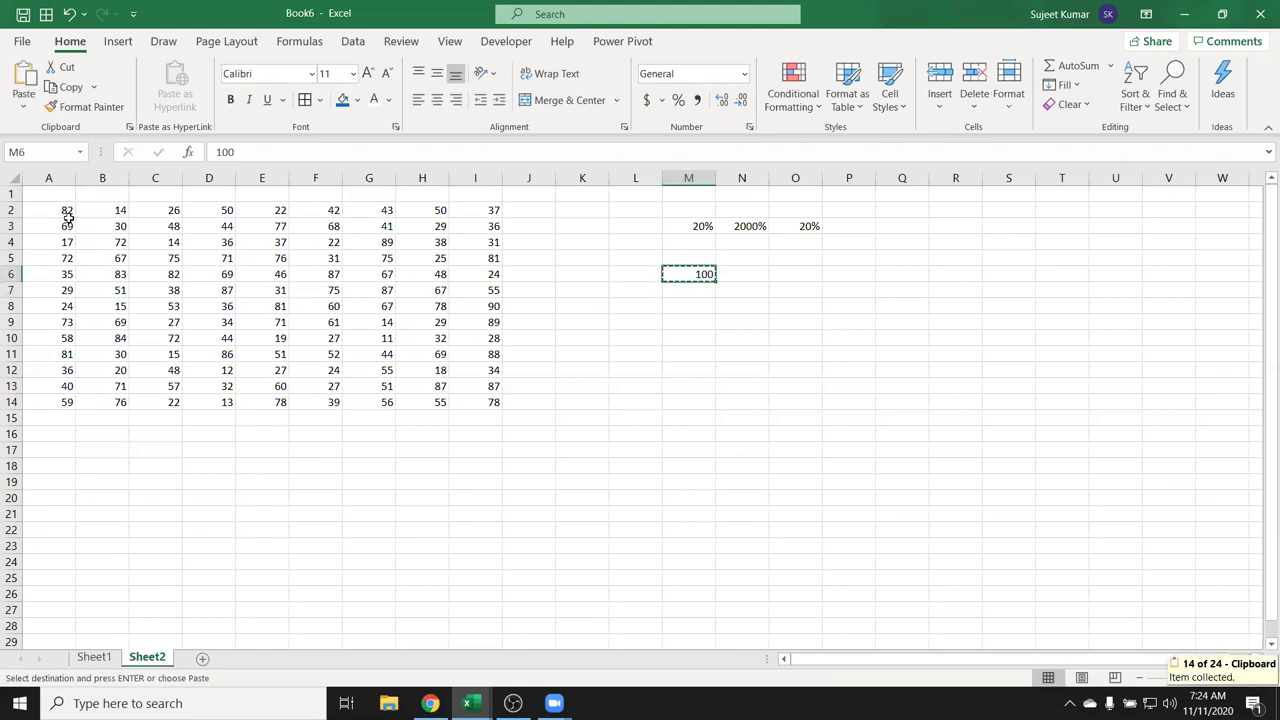
Paste Special Divide the A2:I14 grid by 100 and format it as percentages
left_click_drag(68, 218, 471, 403)
right_click(458, 372)
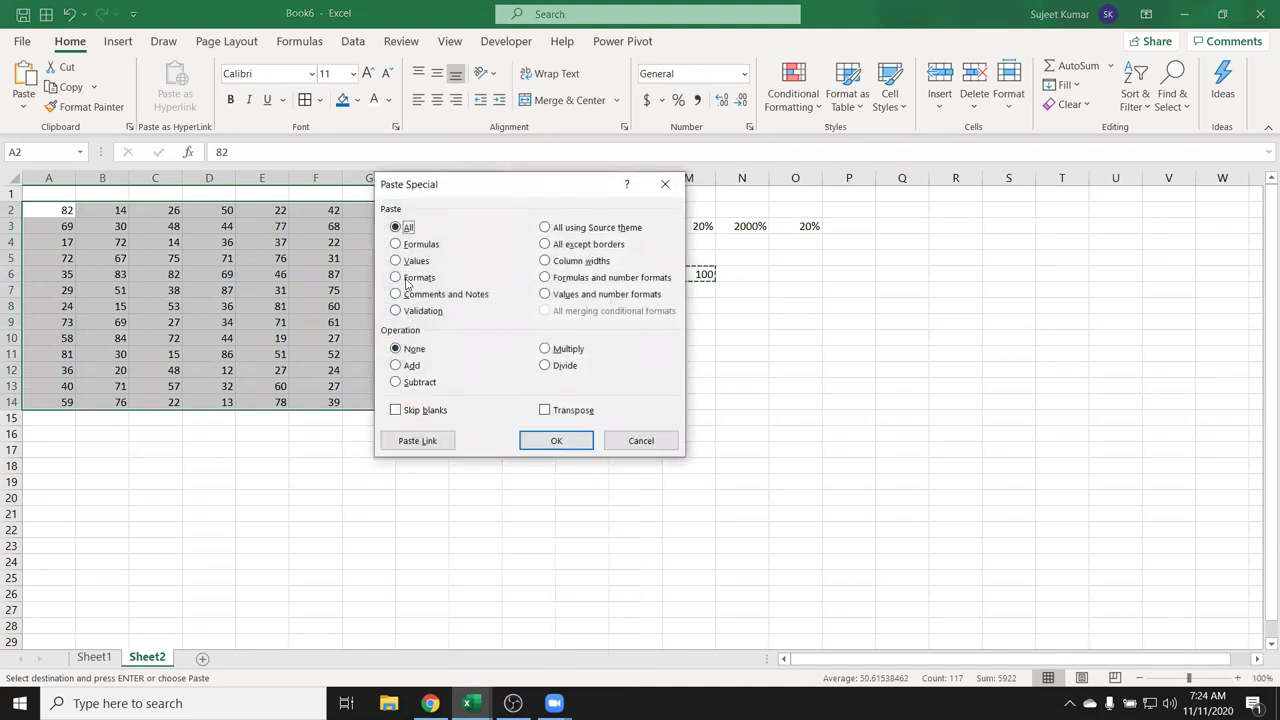
left_click(557, 366)
left_click_drag(498, 187, 844, 227)
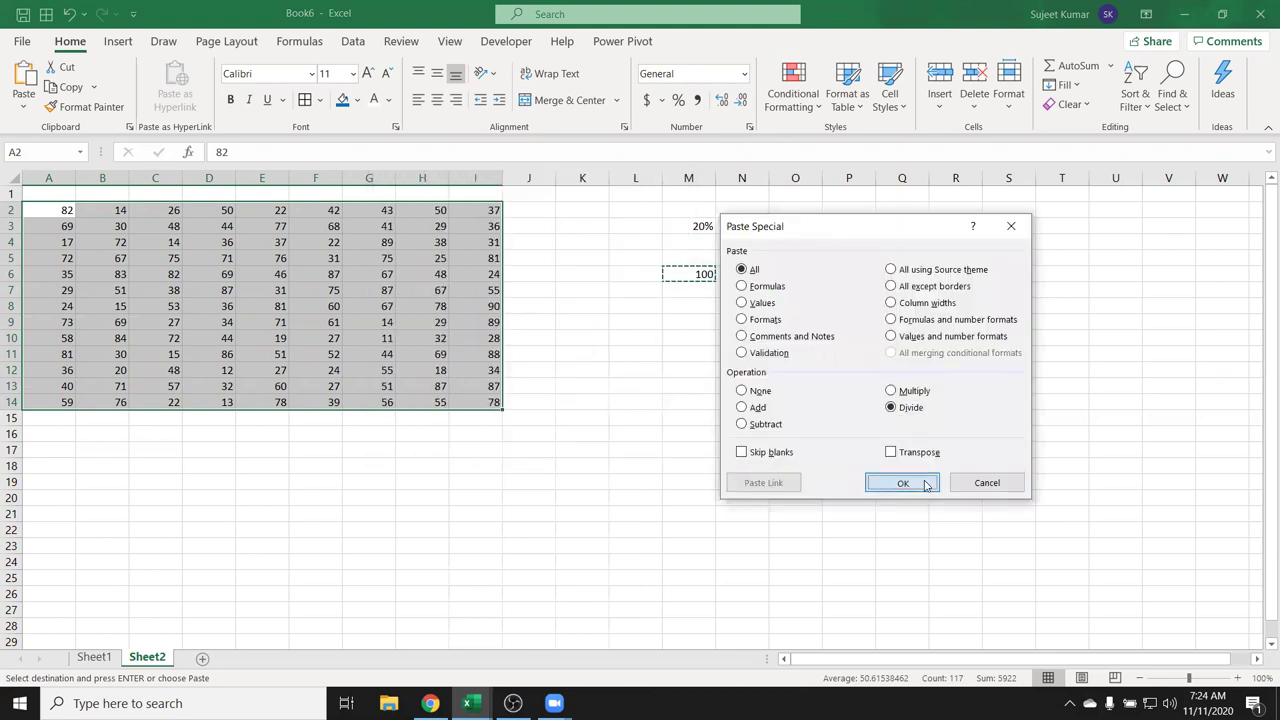
left_click(903, 482)
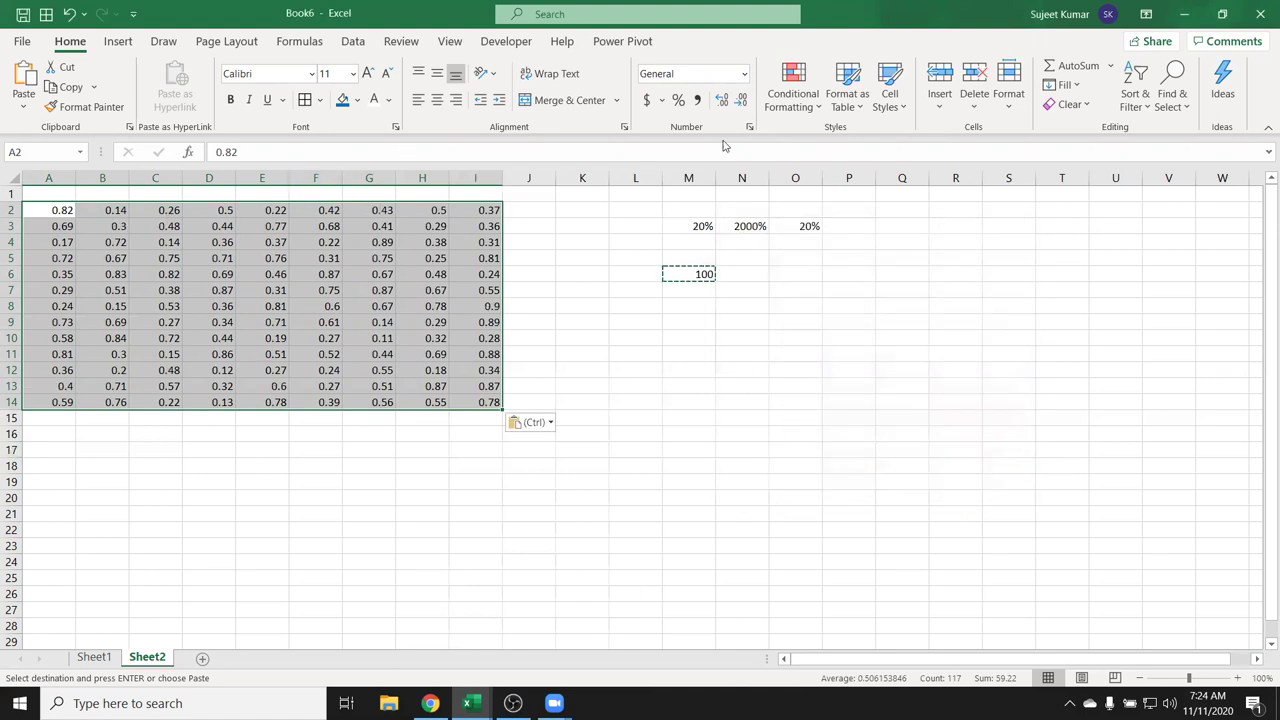
left_click(678, 100)
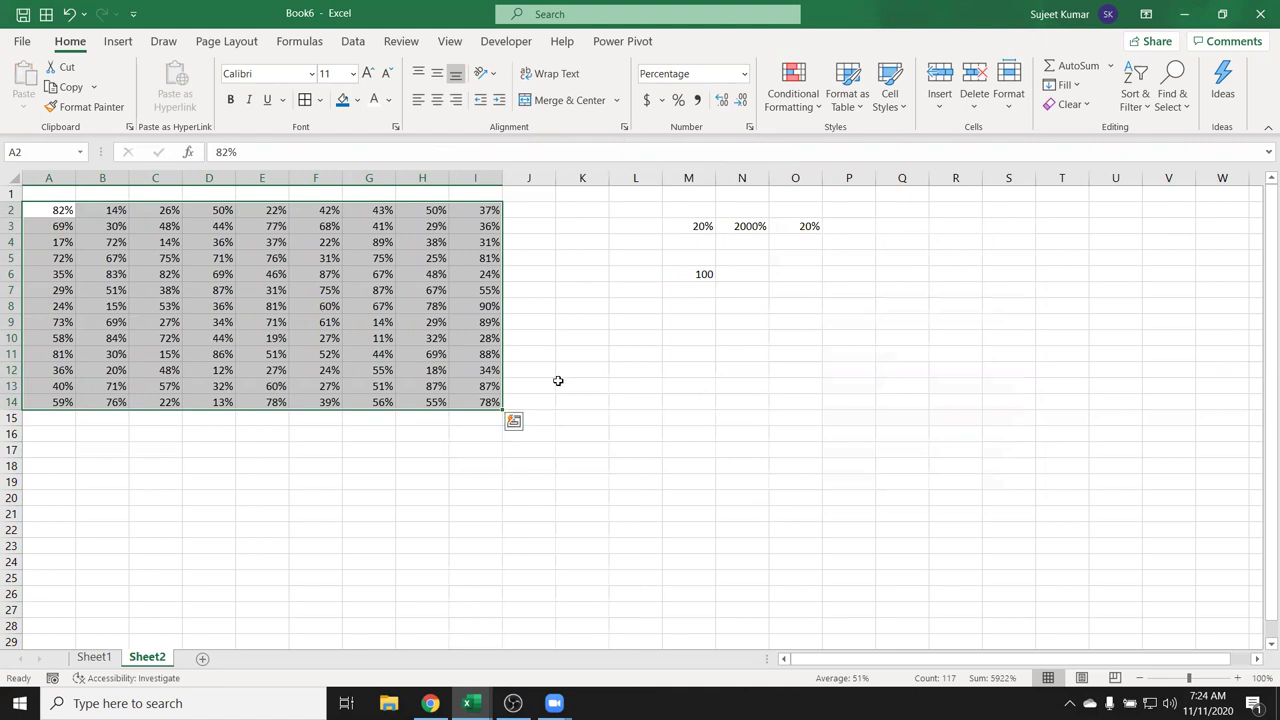
left_click(204, 657)
Enter 10, 30, 50, 36, 63, 36, 52, 25 down cells A1:A8 of the new sheet
type("10")
key("Return")
type("30")
key("Return")
type("50")
key("Return")
type("36 63")
key("Return")
type("36")
key("Return")
type("52")
key("Return")
type("25")
key("Return")
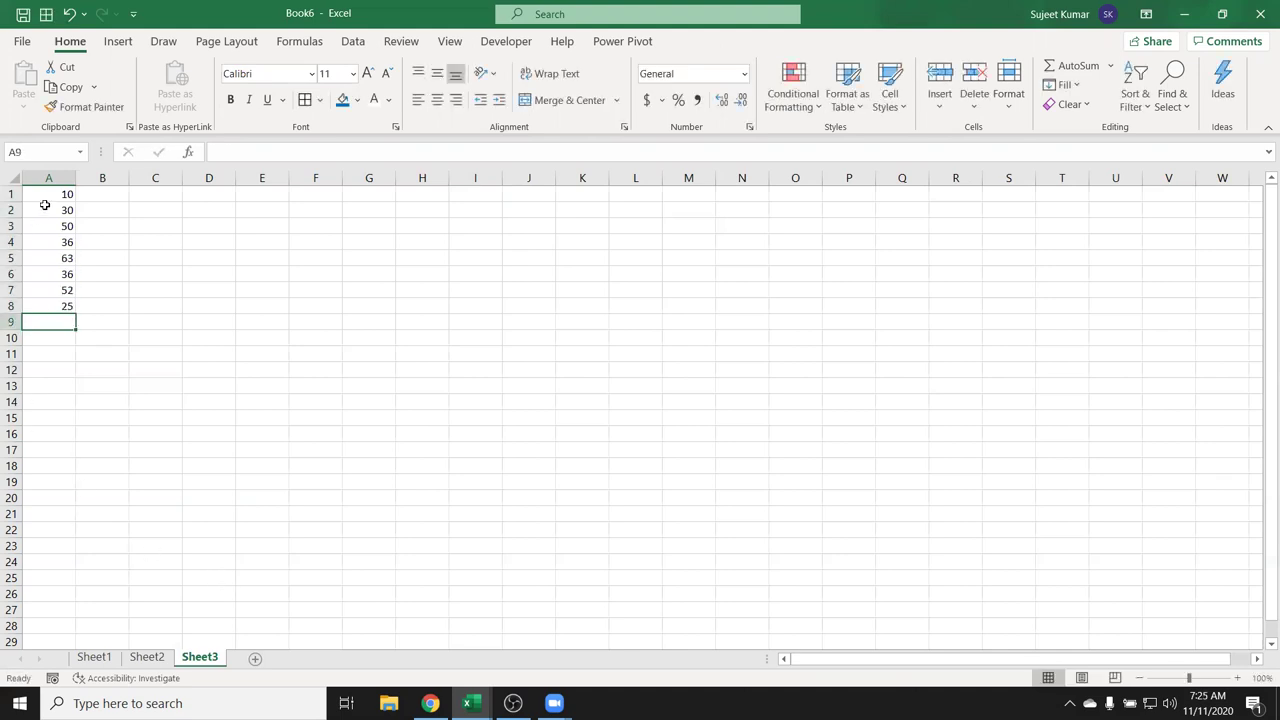
Copy A1:A8 and paste the list at A9, A17 and A25
left_click_drag(45, 195, 45, 242)
left_click_drag(45, 195, 48, 319)
key("ctrl+c")
left_click(48, 319)
key("ctrl+v")
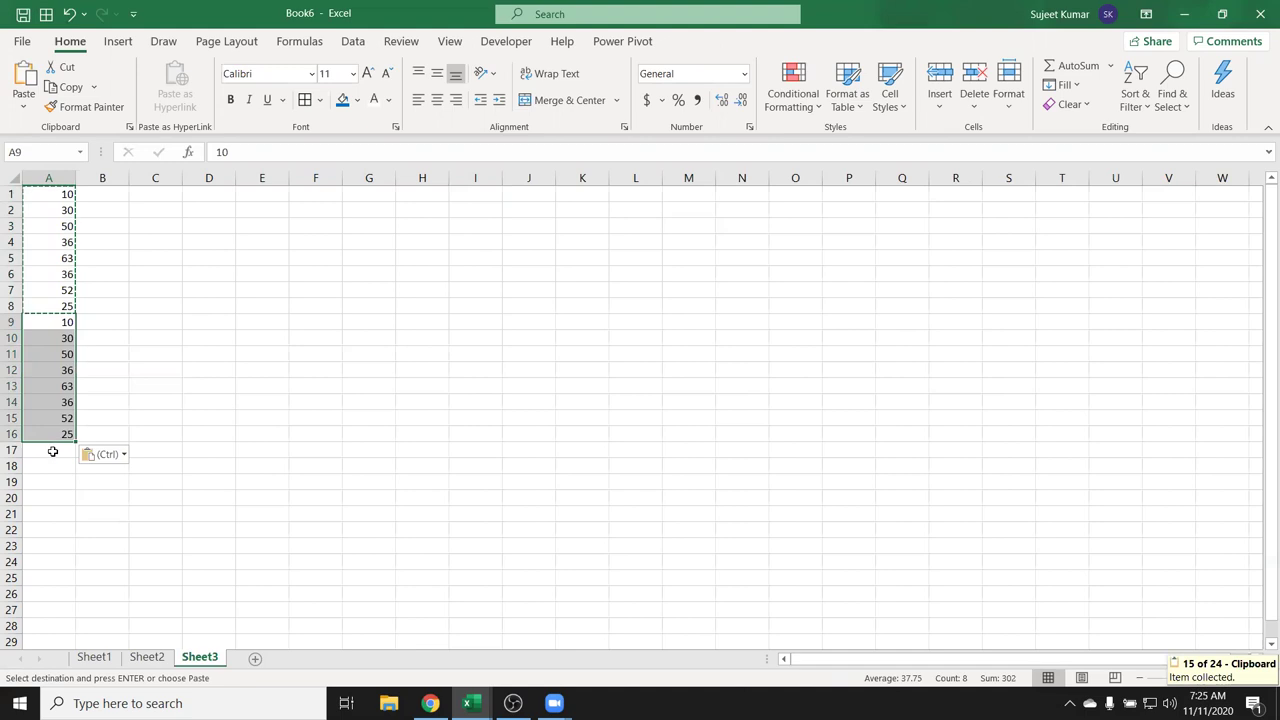
left_click(53, 452)
key("ctrl+v")
left_click(70, 578)
key("ctrl+v")
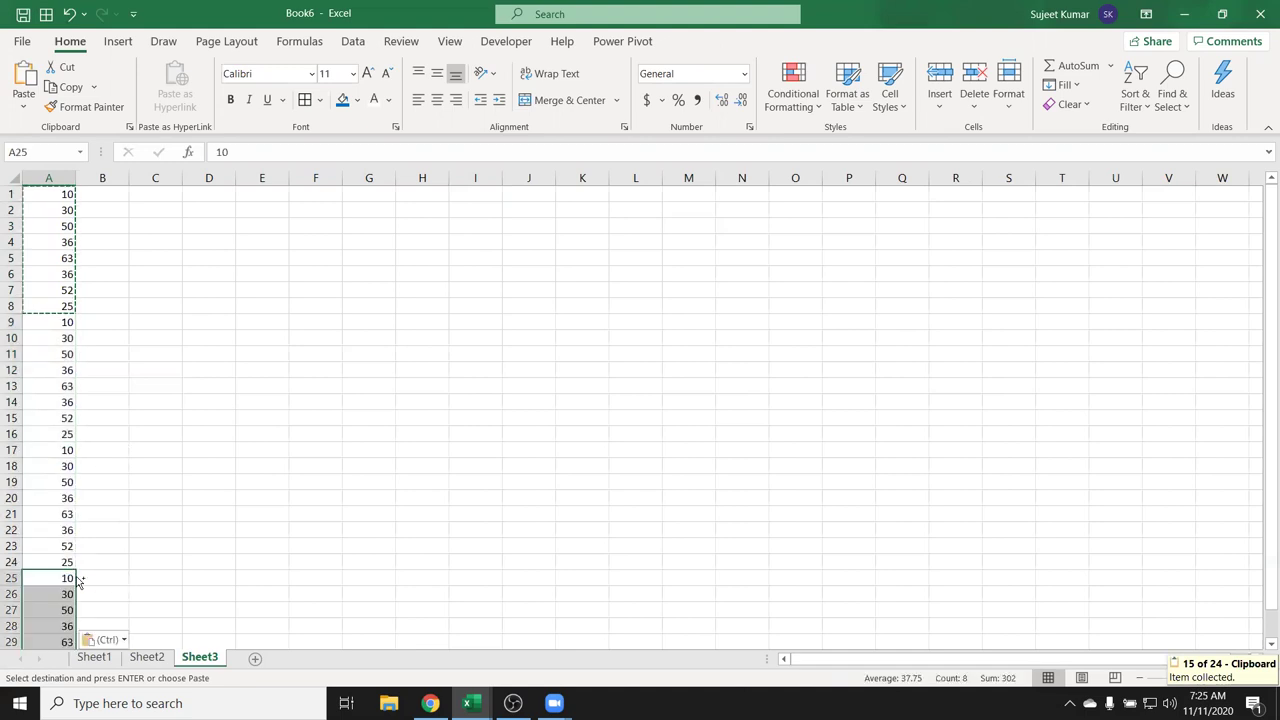
key("Escape")
Enter 98 in B6, 45 in B15 and 74 in B28
left_click(107, 270)
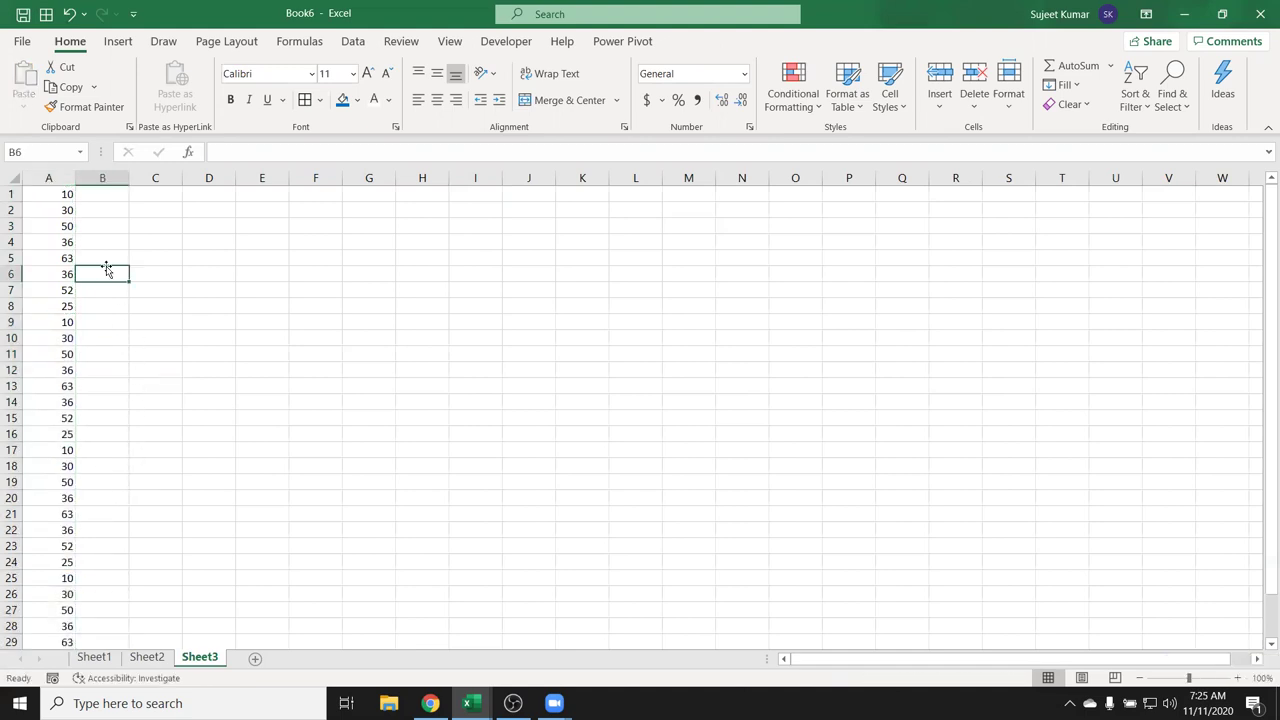
type("98")
left_click(87, 408)
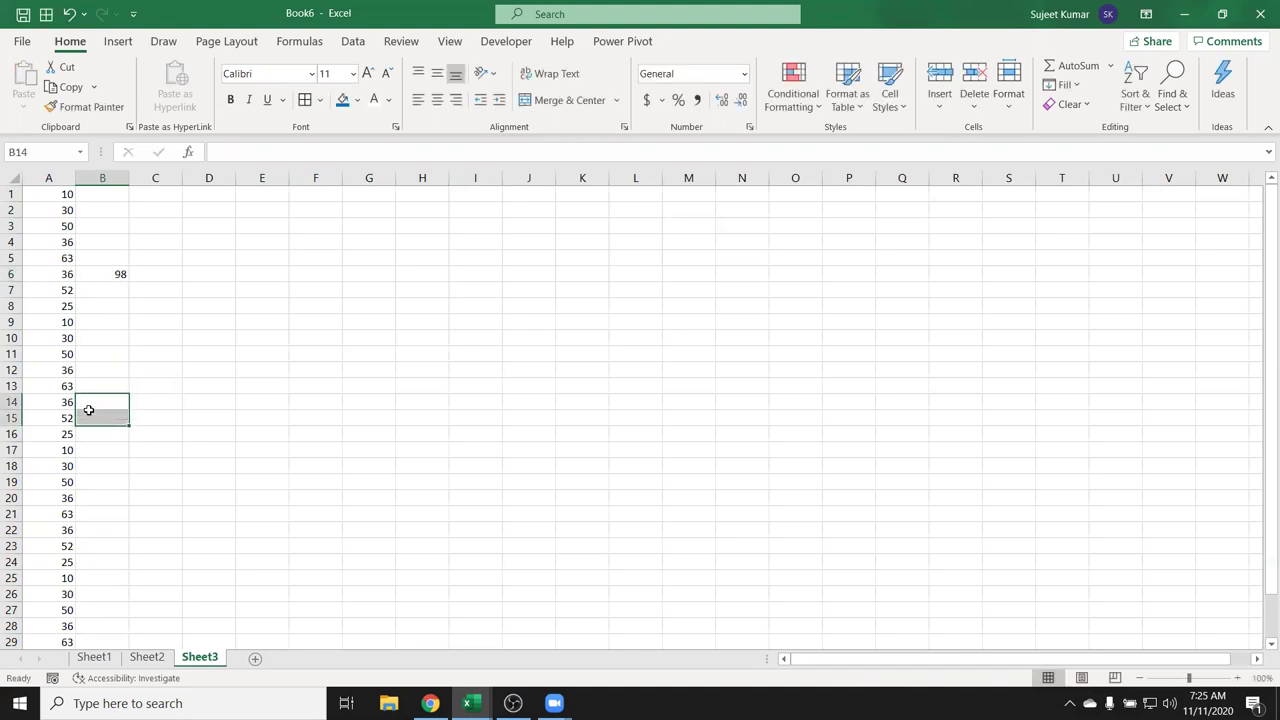
left_click(88, 413)
type("45")
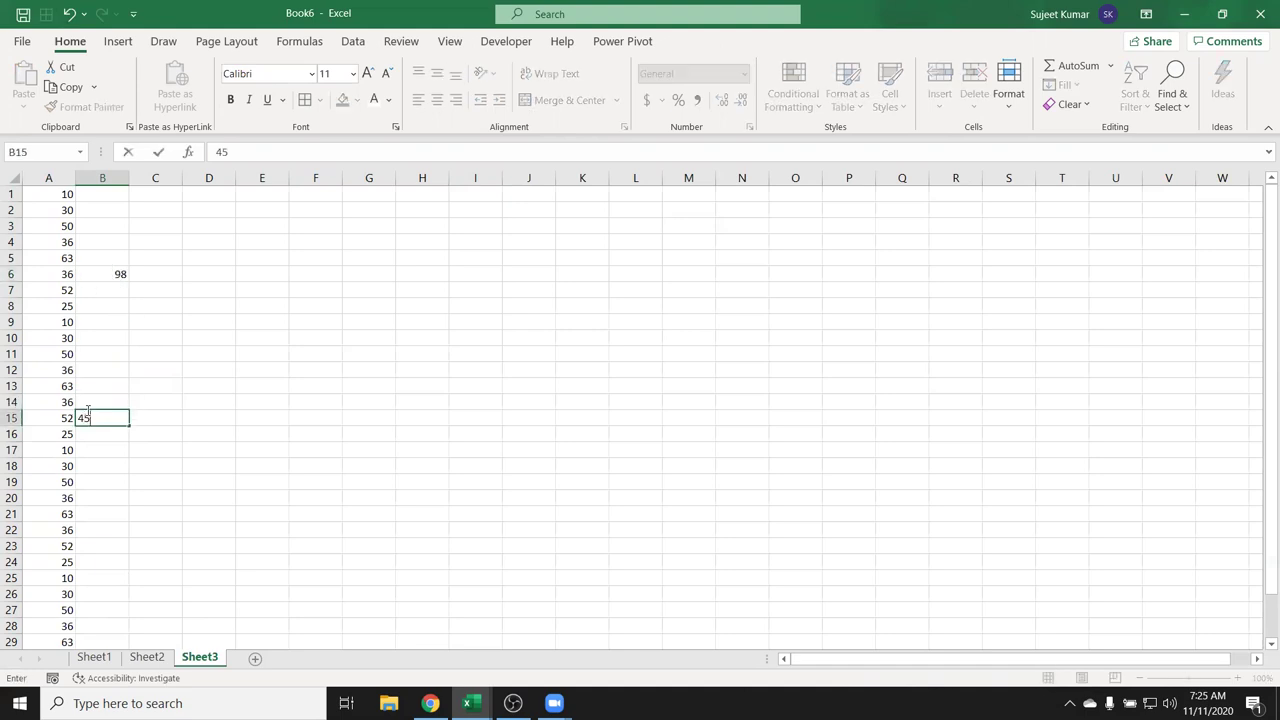
left_click(101, 626)
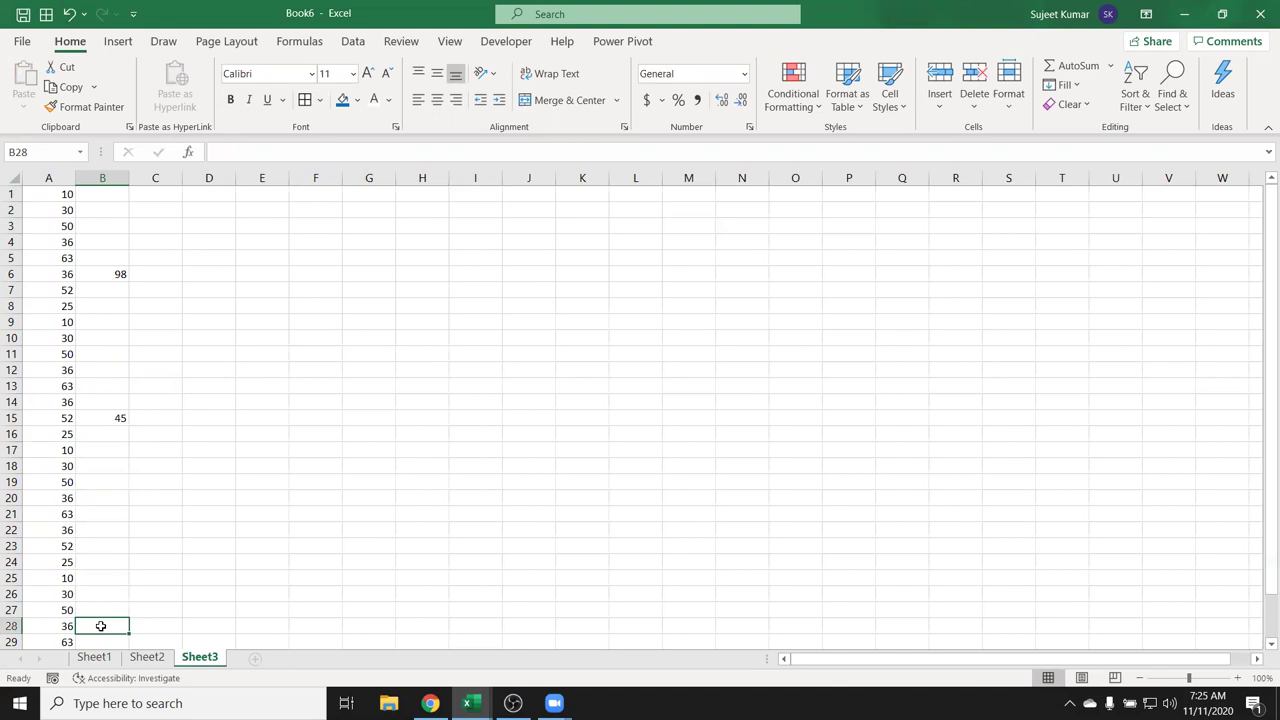
type("74")
left_click(171, 529)
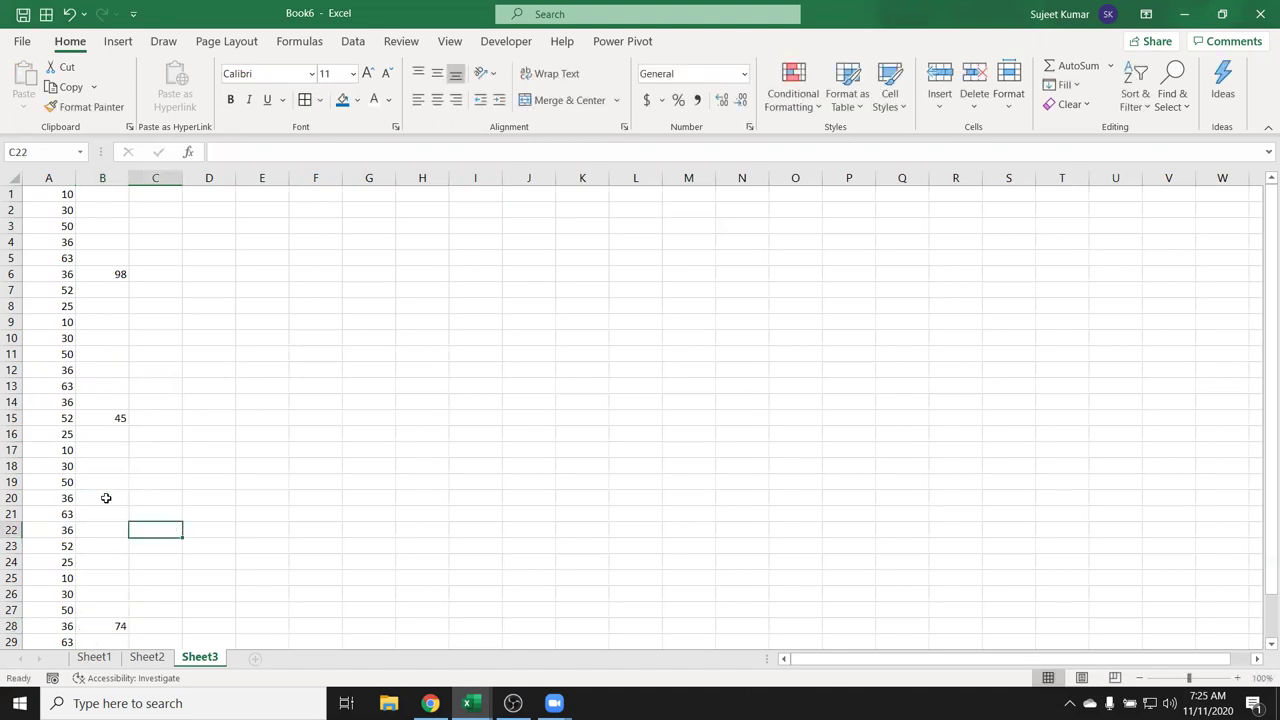
scroll(350, 466, "down", 1)
scroll(350, 466, "down", 2)
scroll(344, 465, "up", 3)
Copy column B onto column A with Paste Special Skip blanks, placing 98, 45, 74 in A6, A15, A28
left_click(106, 178)
key("ctrl+c")
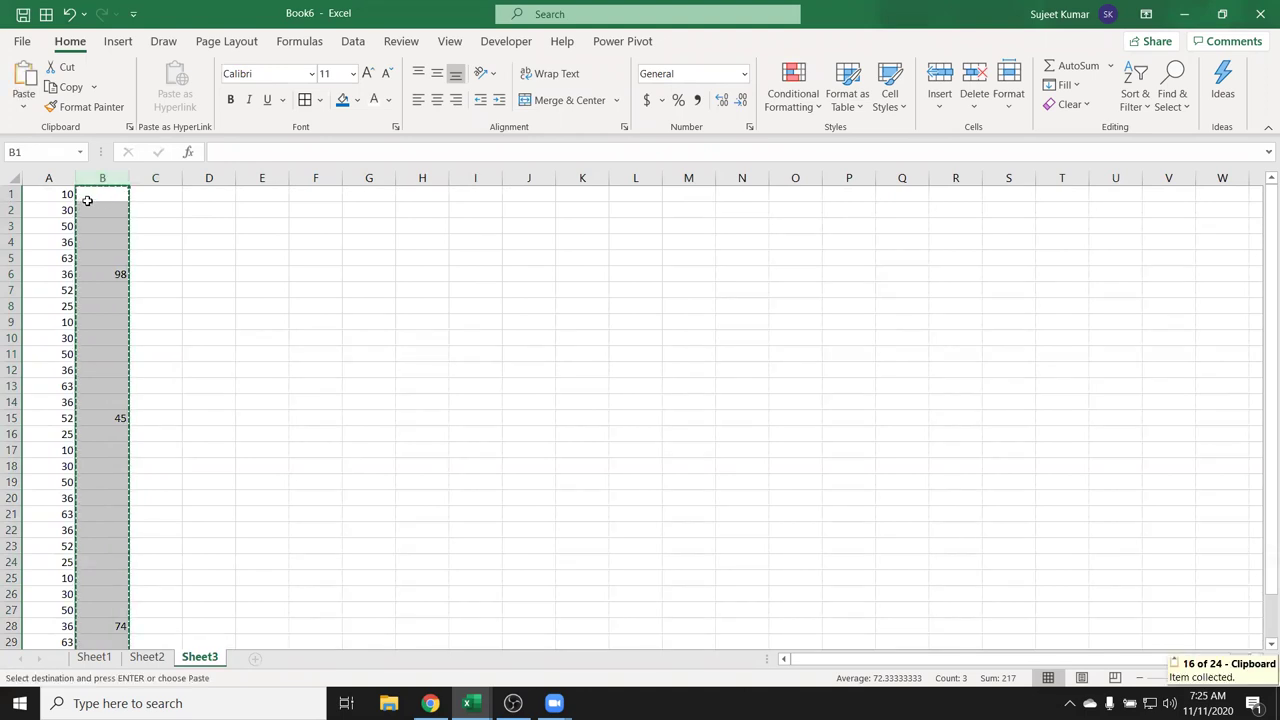
left_click(49, 178)
right_click(56, 183)
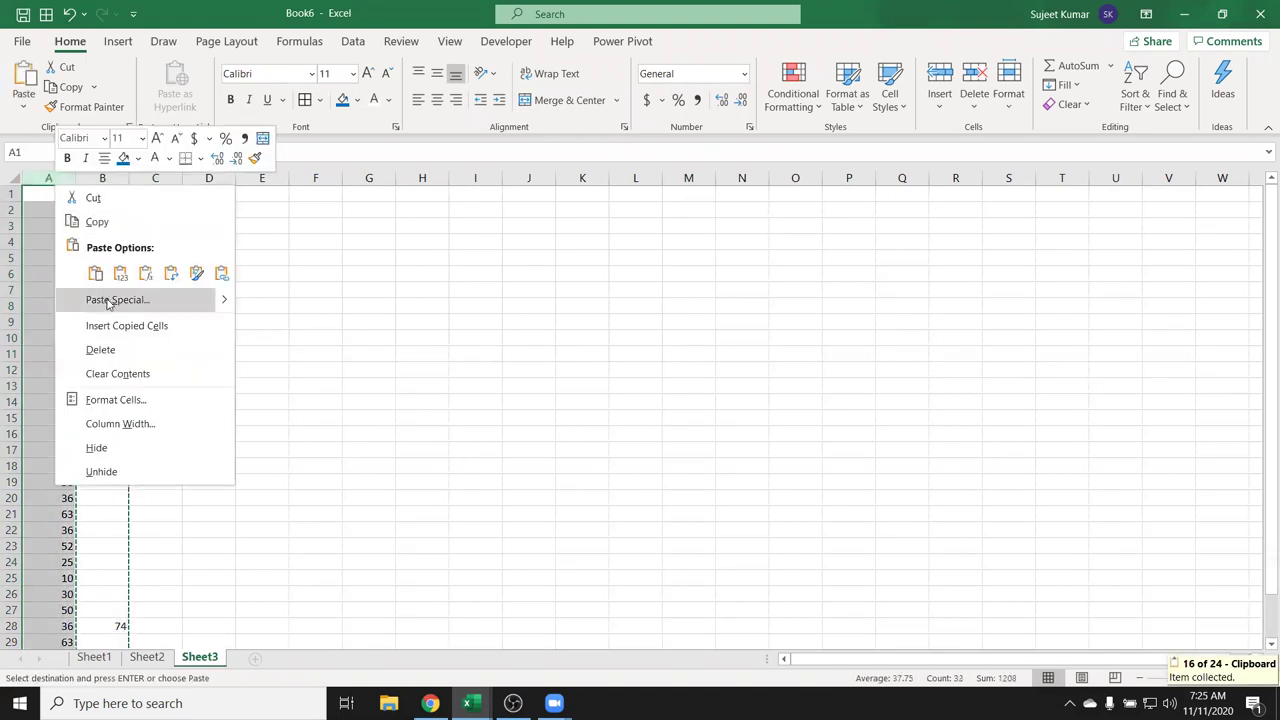
left_click(108, 302)
left_click(60, 384)
left_click_drag(137, 158, 483, 161)
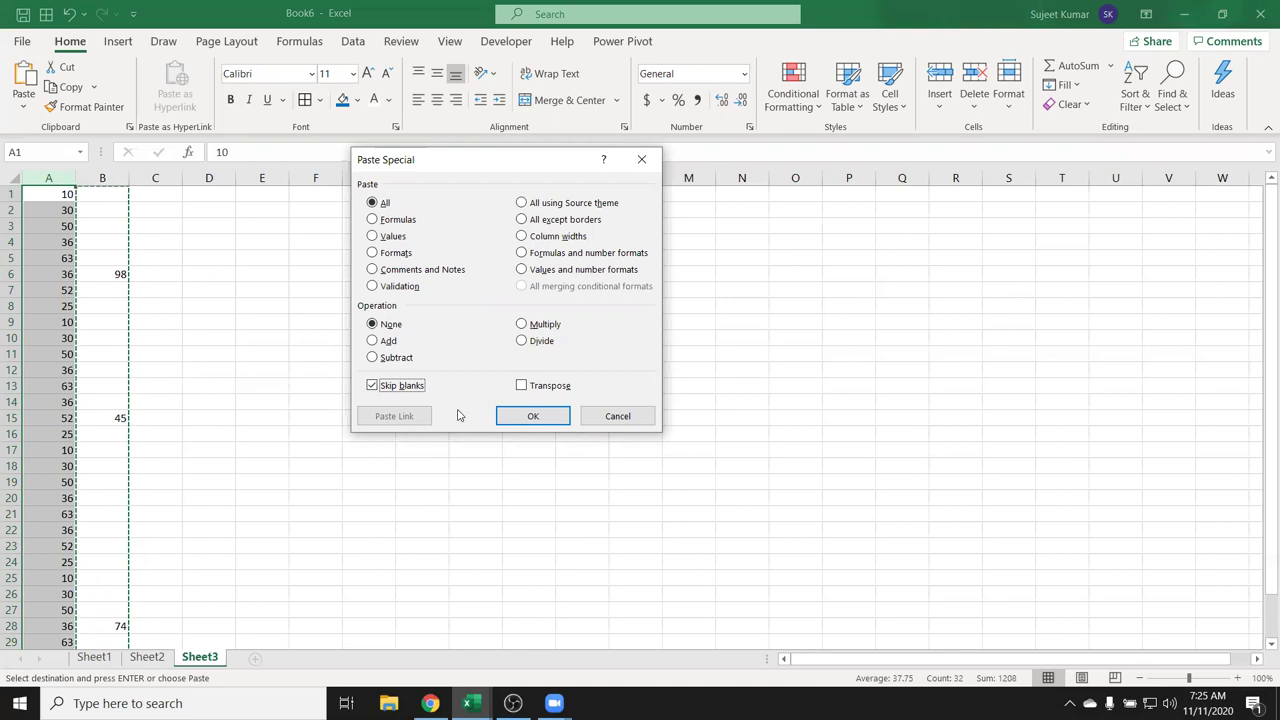
left_click(520, 416)
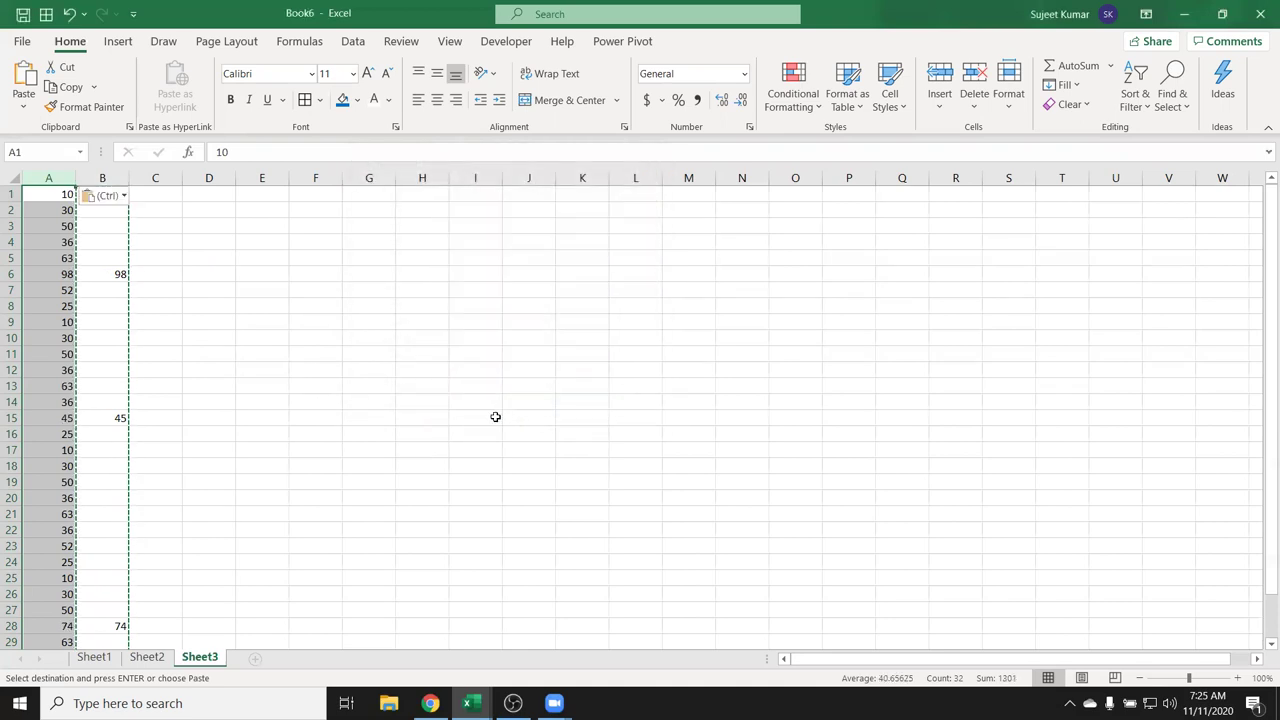